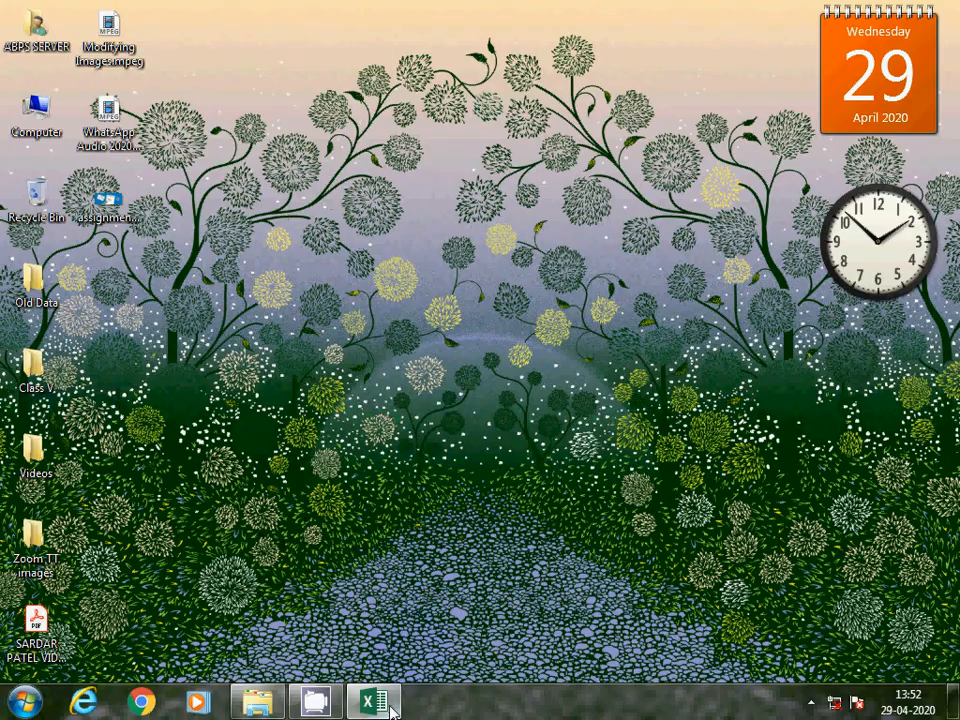
- Switch to Excel and create a blank workbook
left_click(390, 710)
left_click(390, 710)
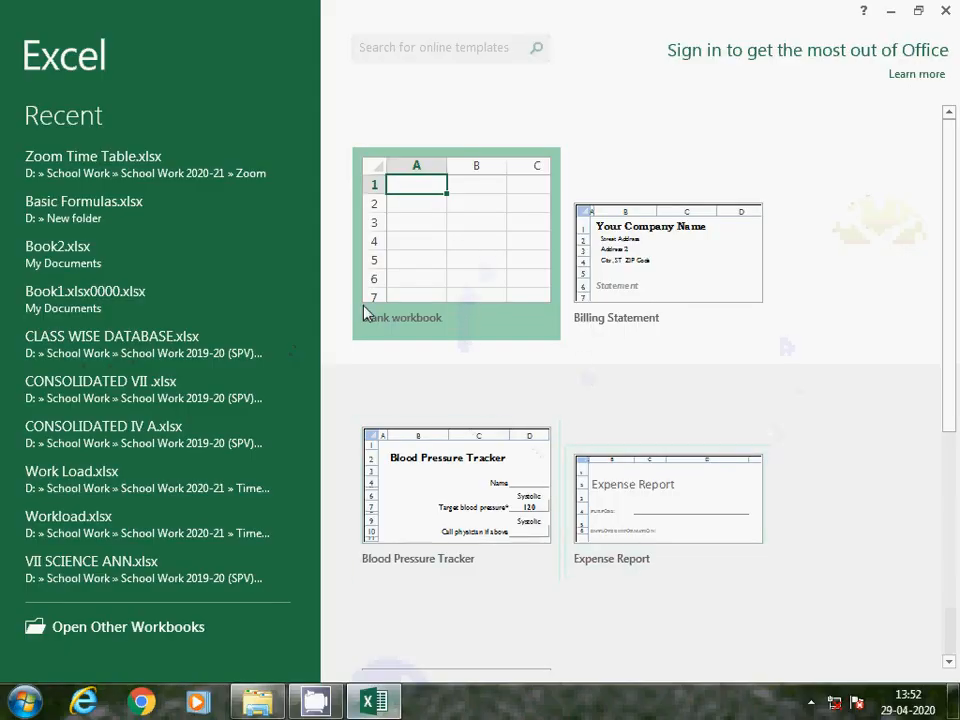
double_click(455, 282)
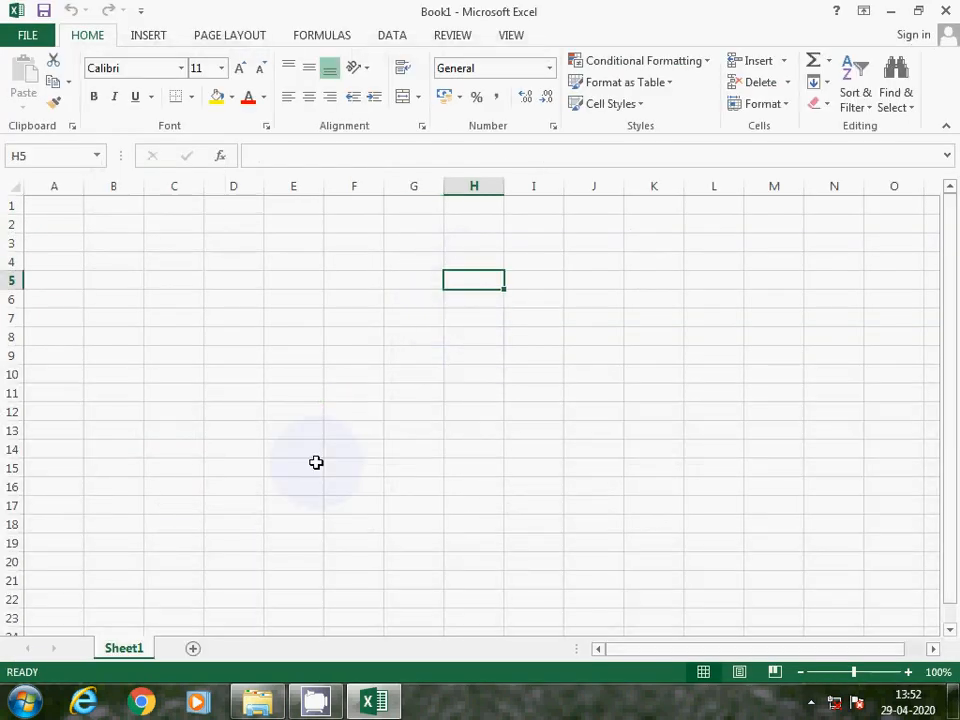
- Select single cells one at a time across the empty sheet: A1, B1, D2, E4, F7, H7 and H8
left_click(50, 214)
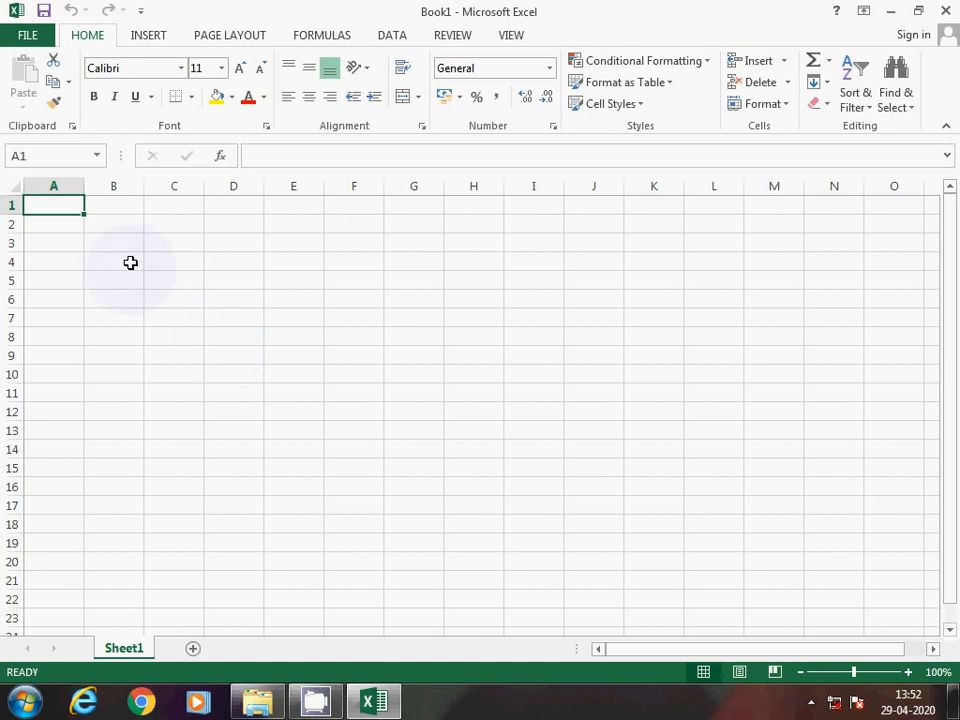
left_click(126, 203)
left_click(231, 223)
left_click(289, 259)
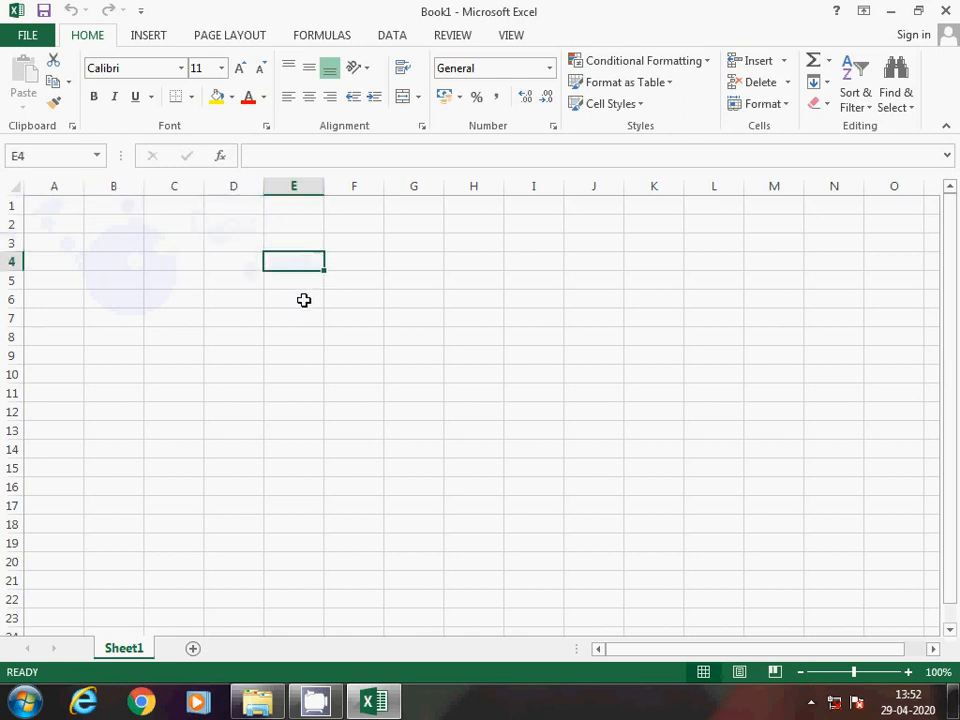
left_click(364, 322)
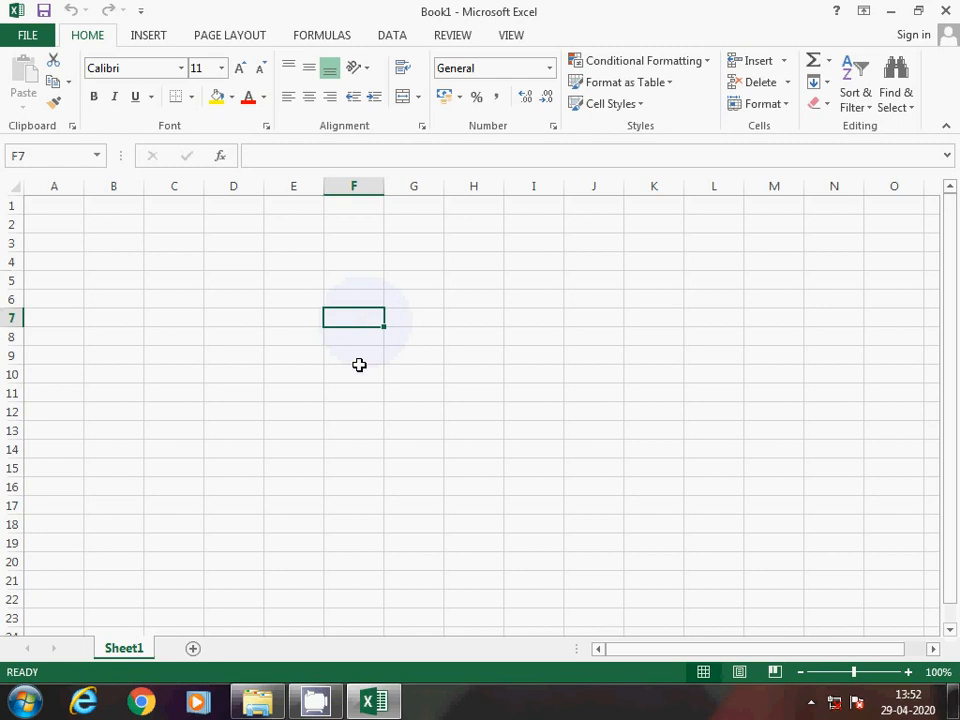
left_click(485, 312)
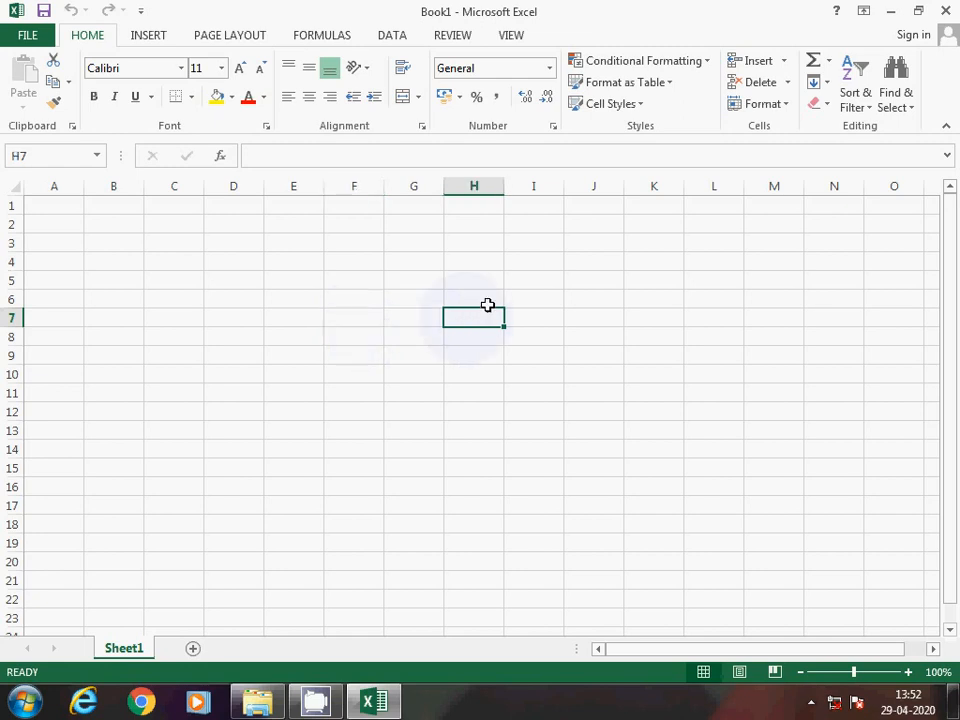
left_click(461, 342)
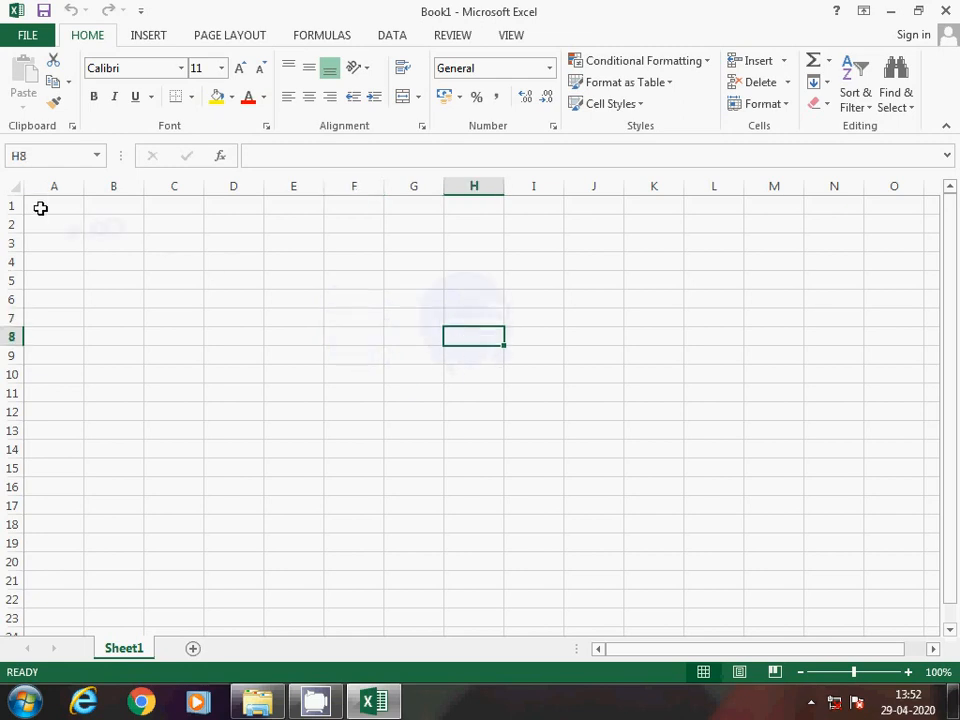
- Select rows 1 to 21 together, followed by each single column from C to G
left_click_drag(8, 205, 12, 578)
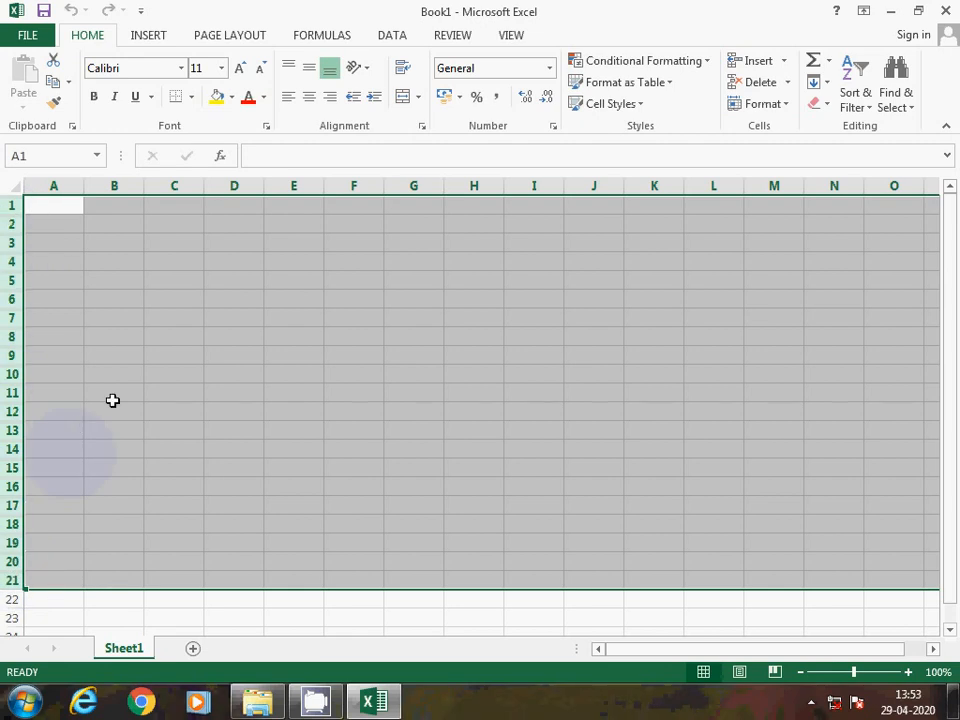
left_click(173, 185)
left_click(231, 186)
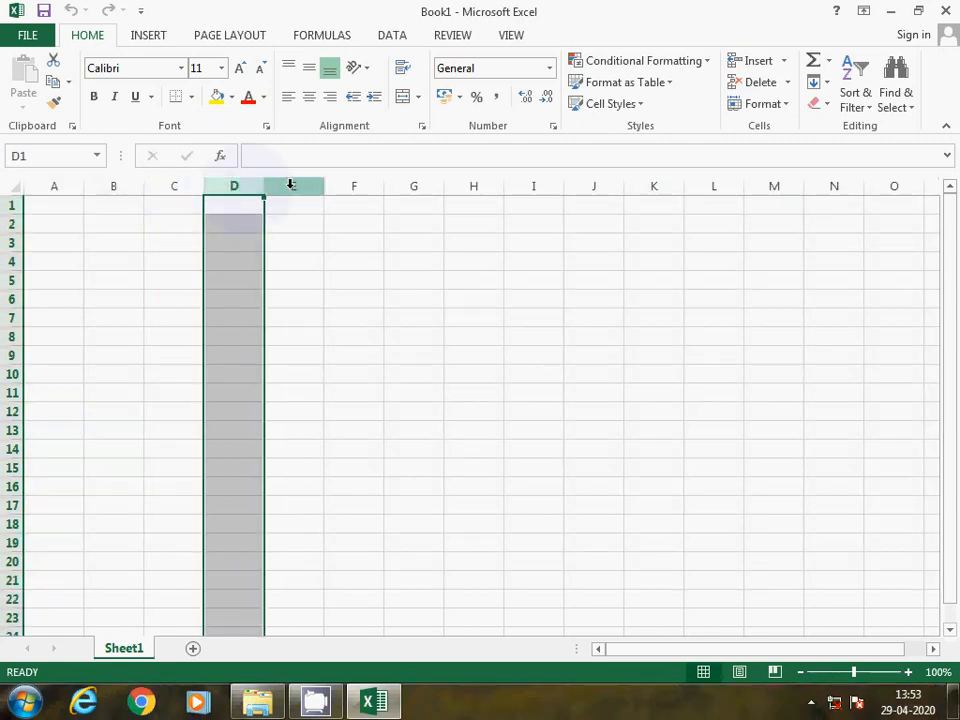
left_click(291, 186)
left_click(350, 186)
left_click(405, 186)
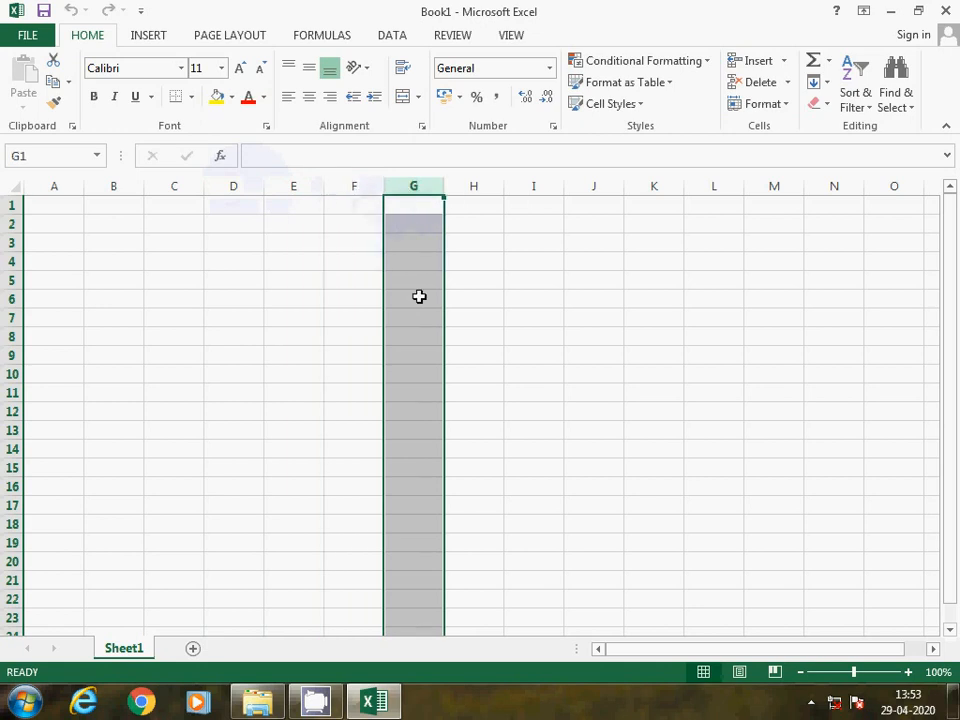
- Enter Hello in cell C1 and This in cell C2
left_click(196, 224)
left_click(190, 205)
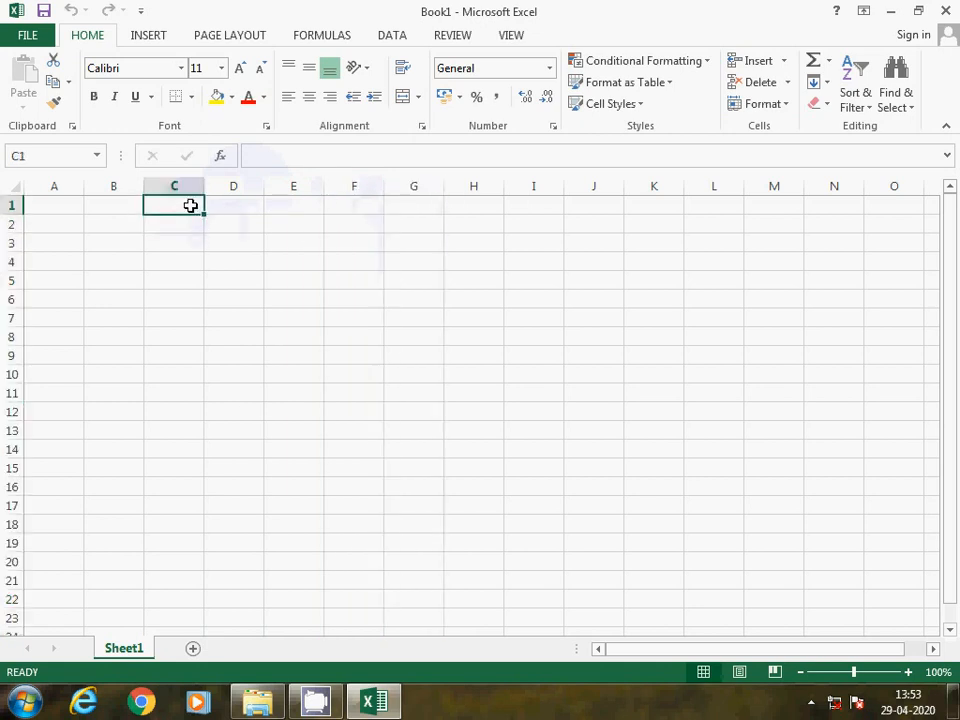
type("Hello")
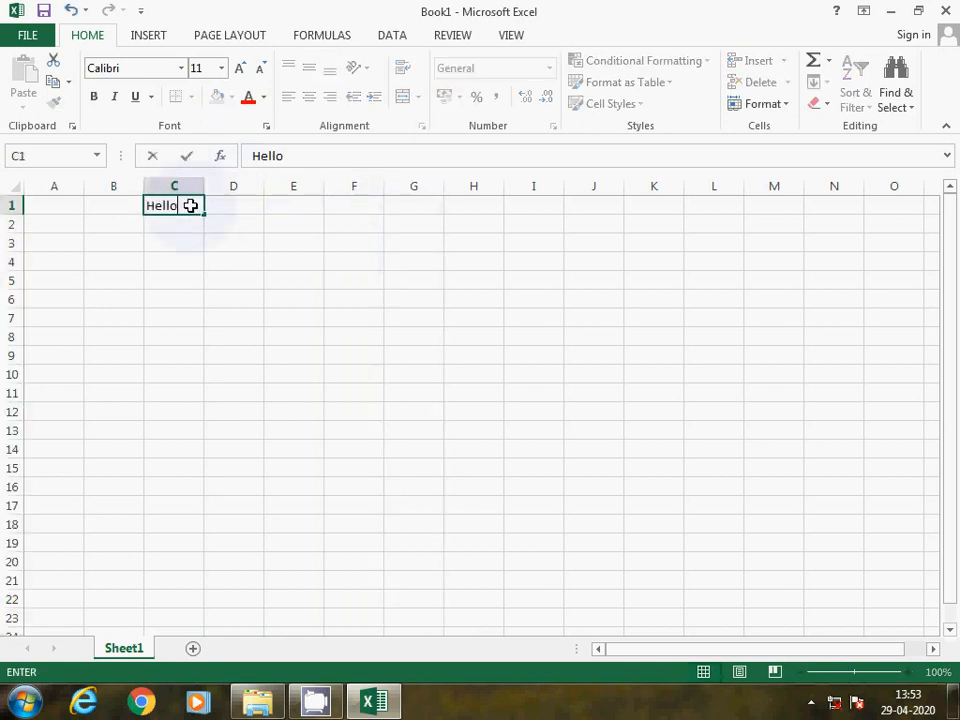
key("Return")
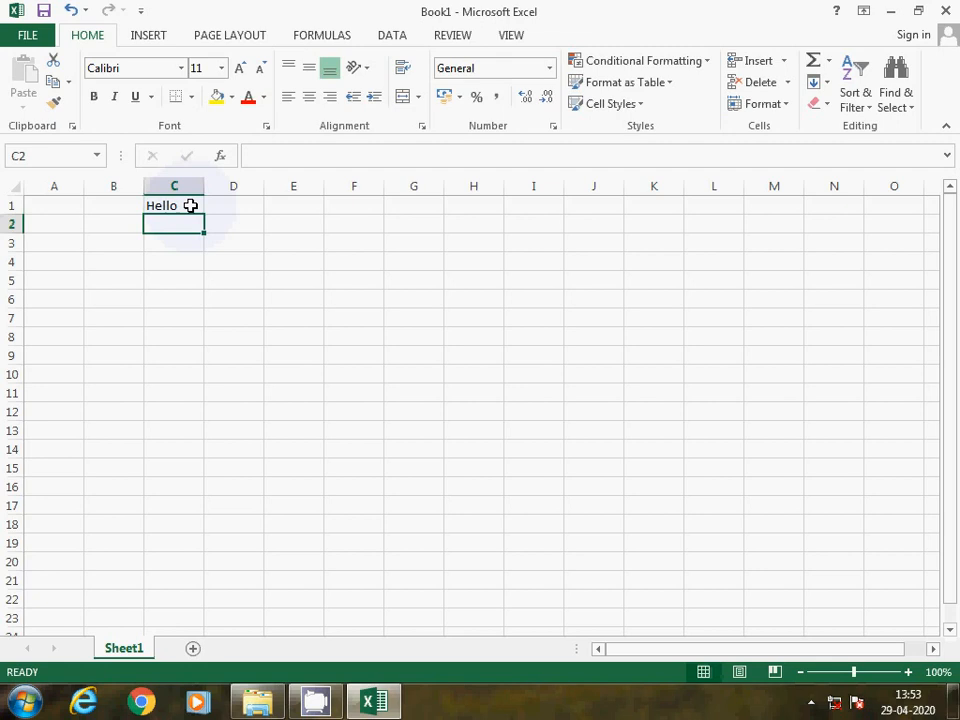
type("This")
key("Return")
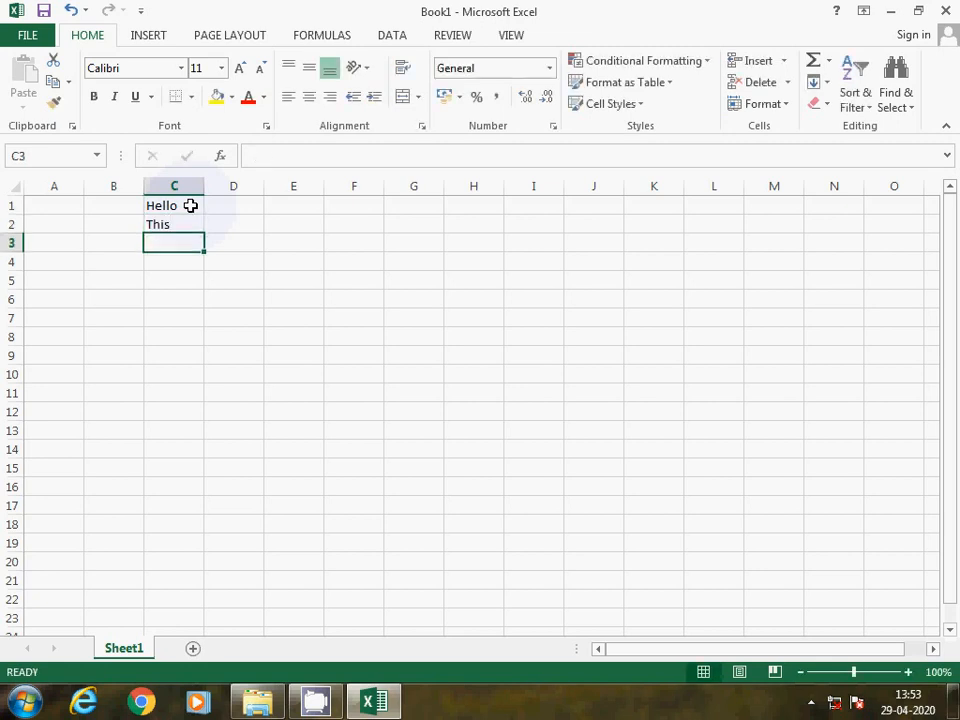
- Clear the contents of cells C1 and C2
key("Up")
key("Up")
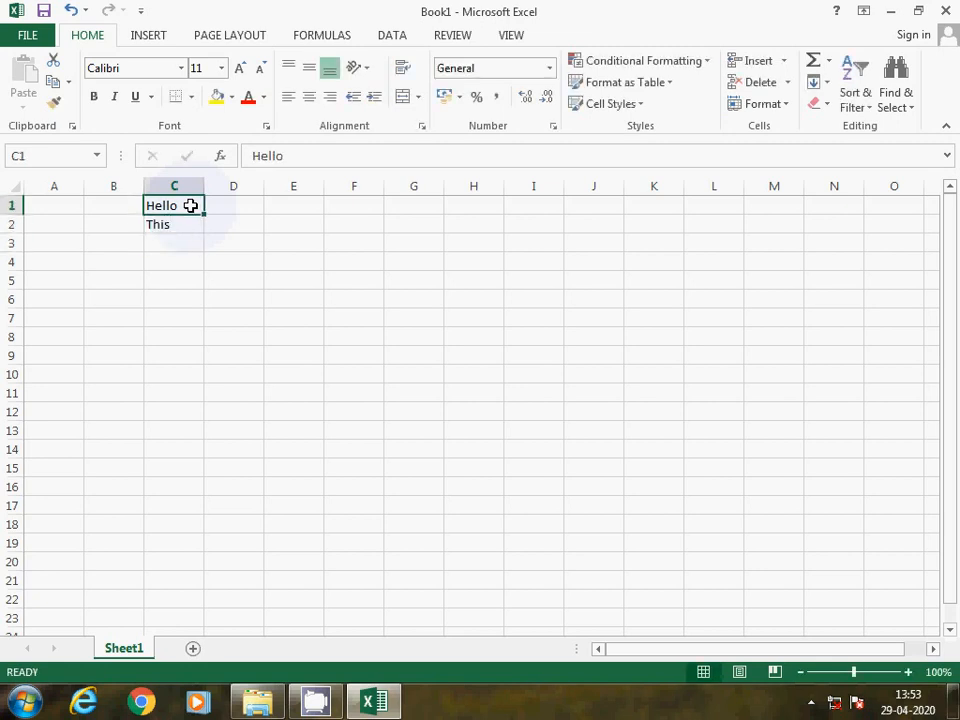
key("Delete")
key("Down")
key("Delete")
key("Up")
- Select cell B1 and row 3, each column from A to D, and rows 1, 4 and 5, one at a time
left_click(120, 206)
left_click(15, 243)
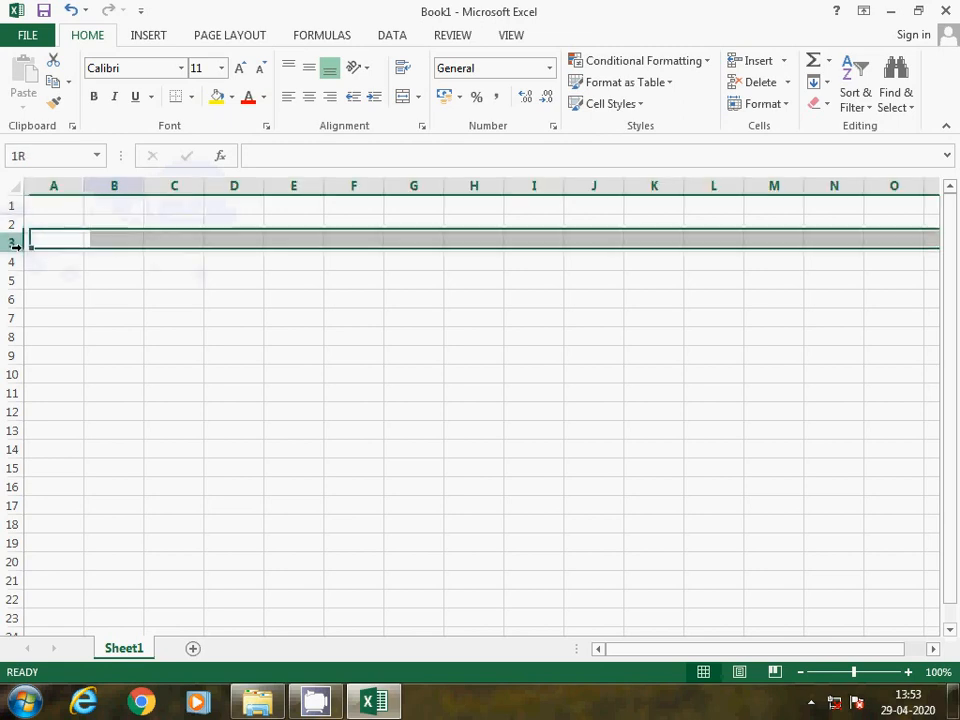
left_click(54, 185)
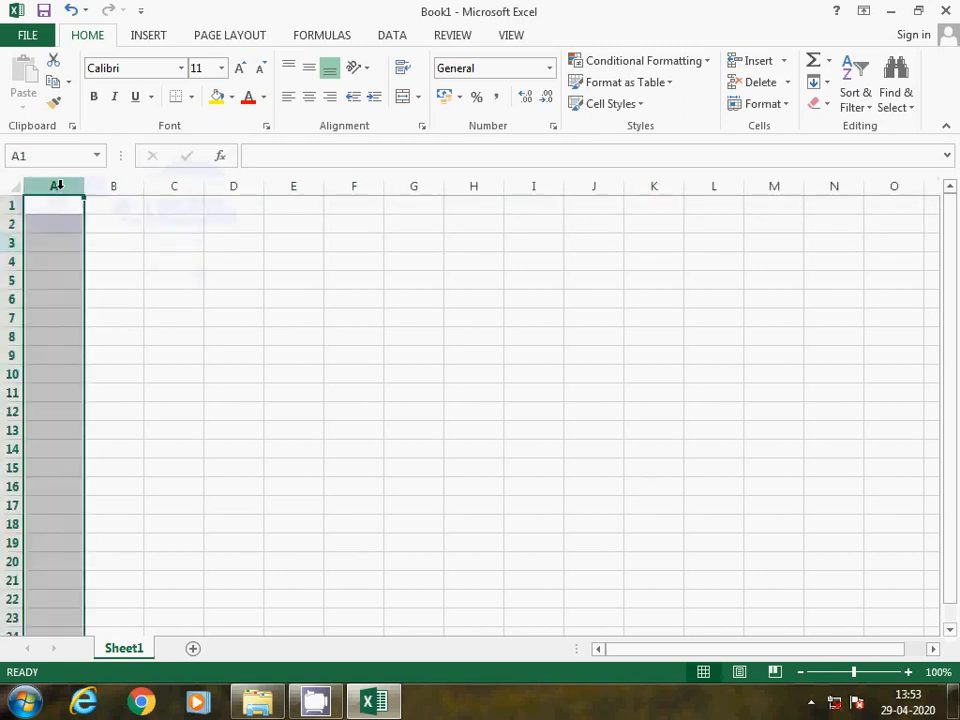
left_click(116, 185)
left_click(176, 185)
left_click(226, 185)
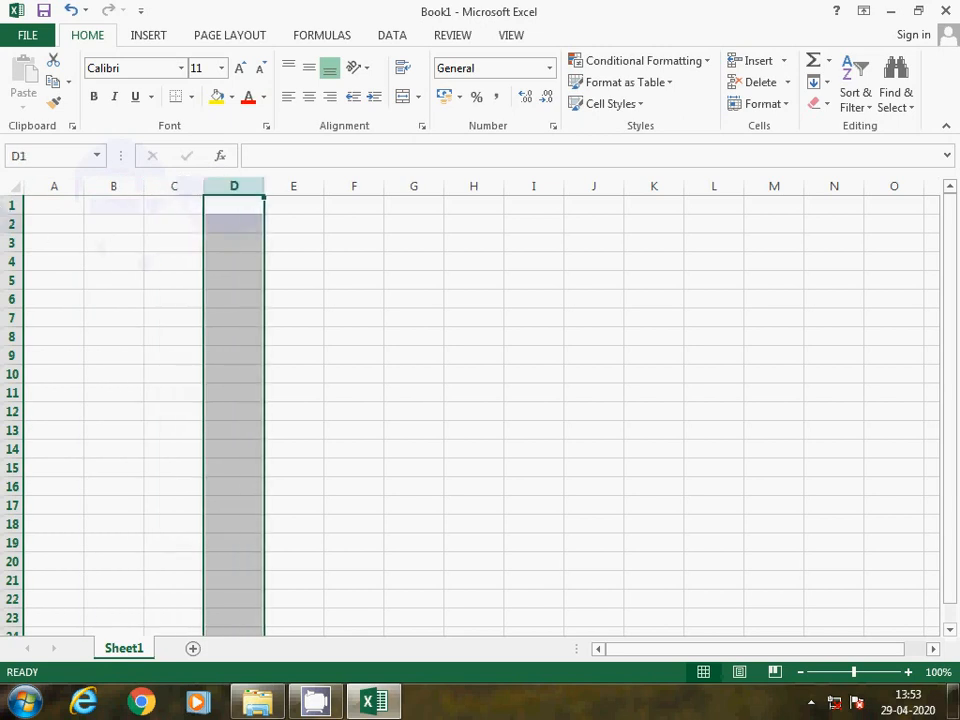
left_click(12, 205)
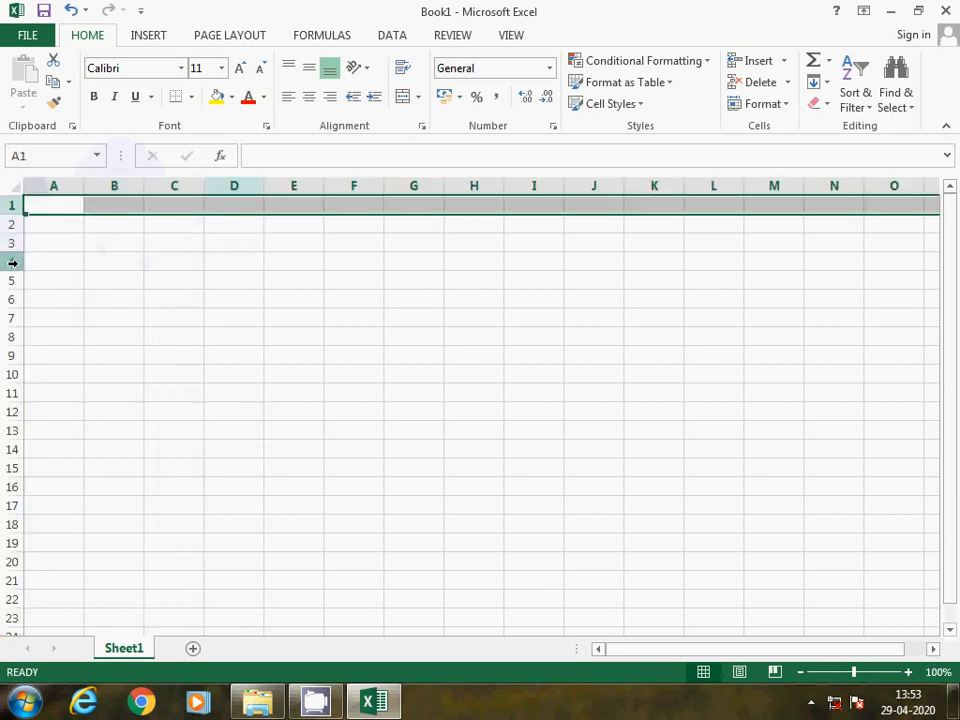
left_click(12, 262)
left_click(12, 280)
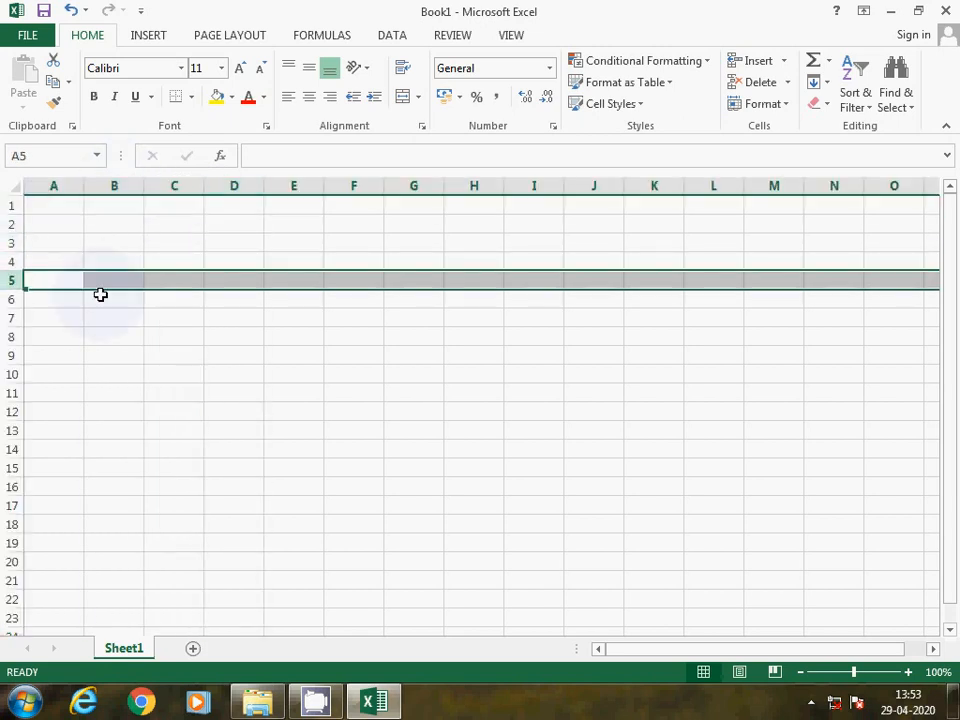
- Enter the headings SR No in cell A1 and Name in cell B1
left_click(234, 321)
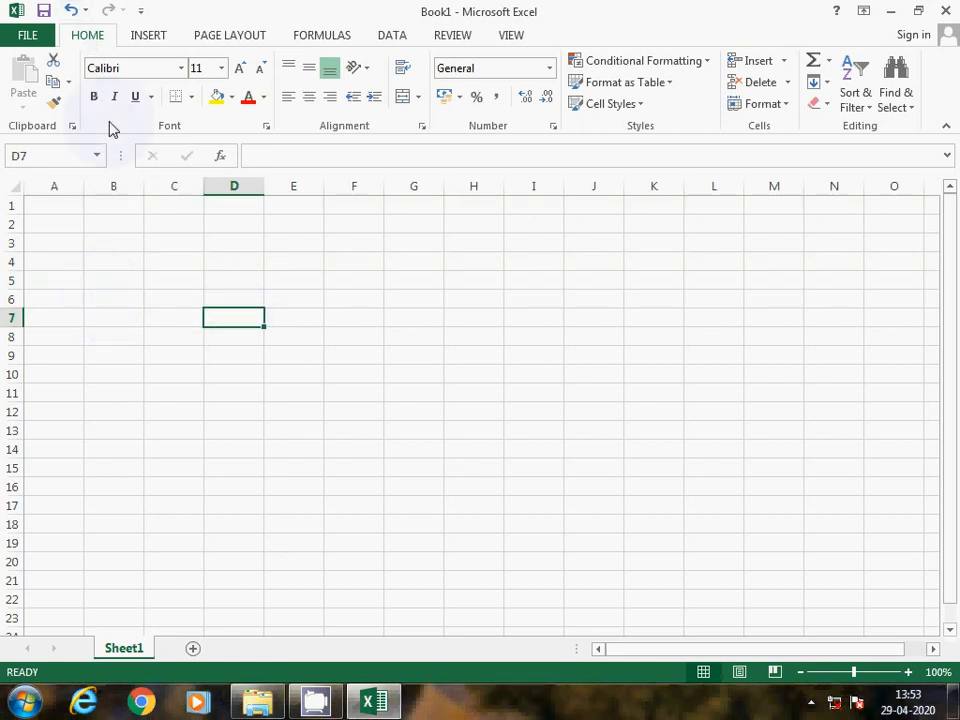
key("Up")
key("Up")
key("Up")
key("Up")
key("Up")
key("Up")
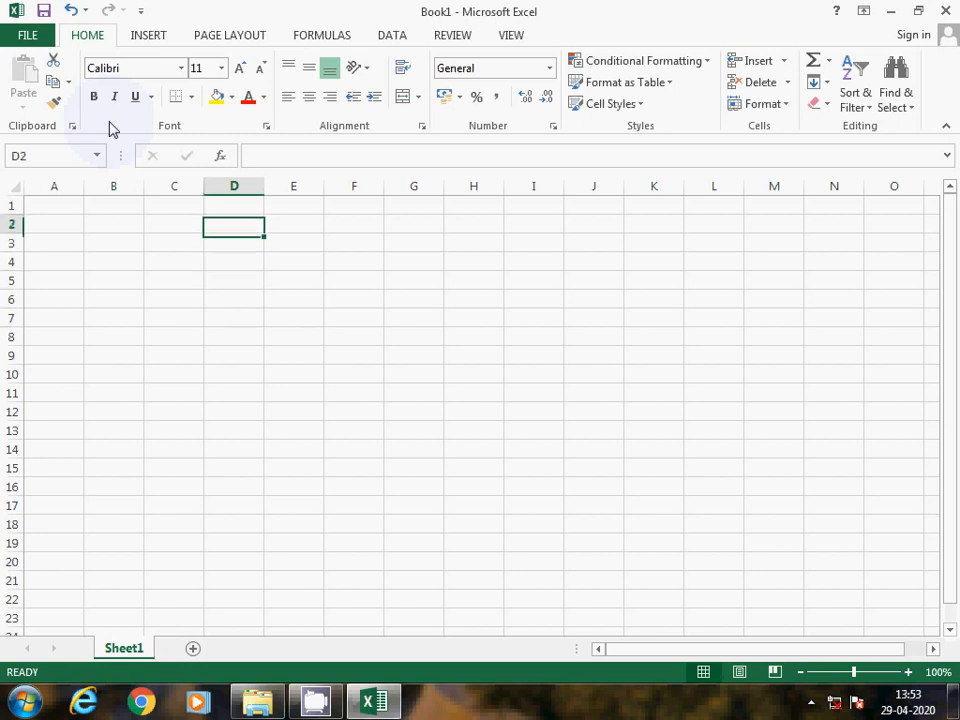
key("Left")
key("Left")
key("Left")
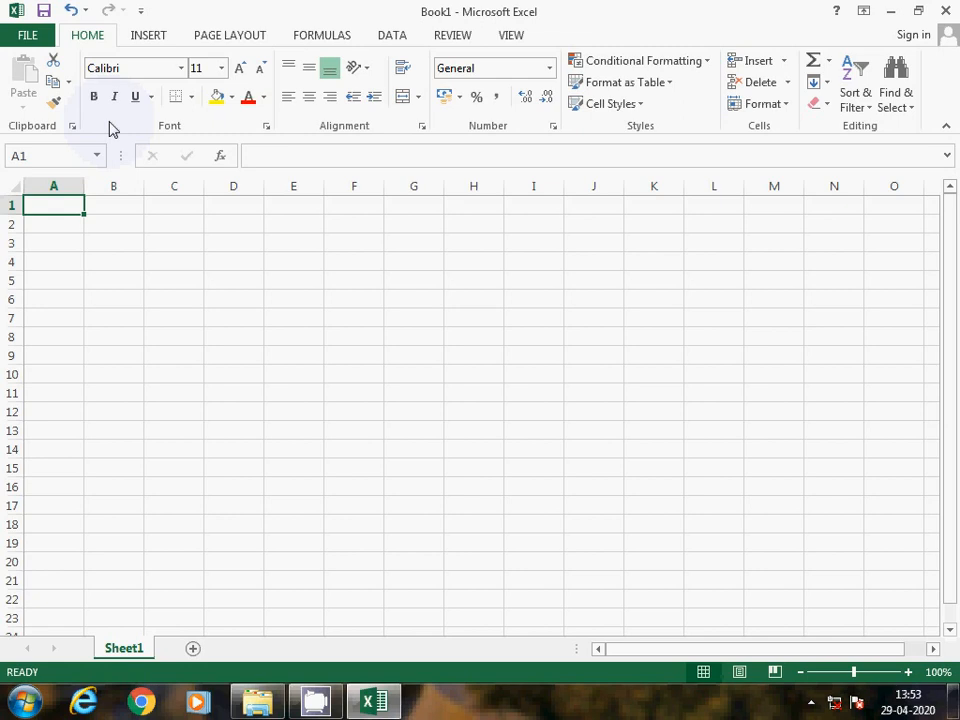
type("S")
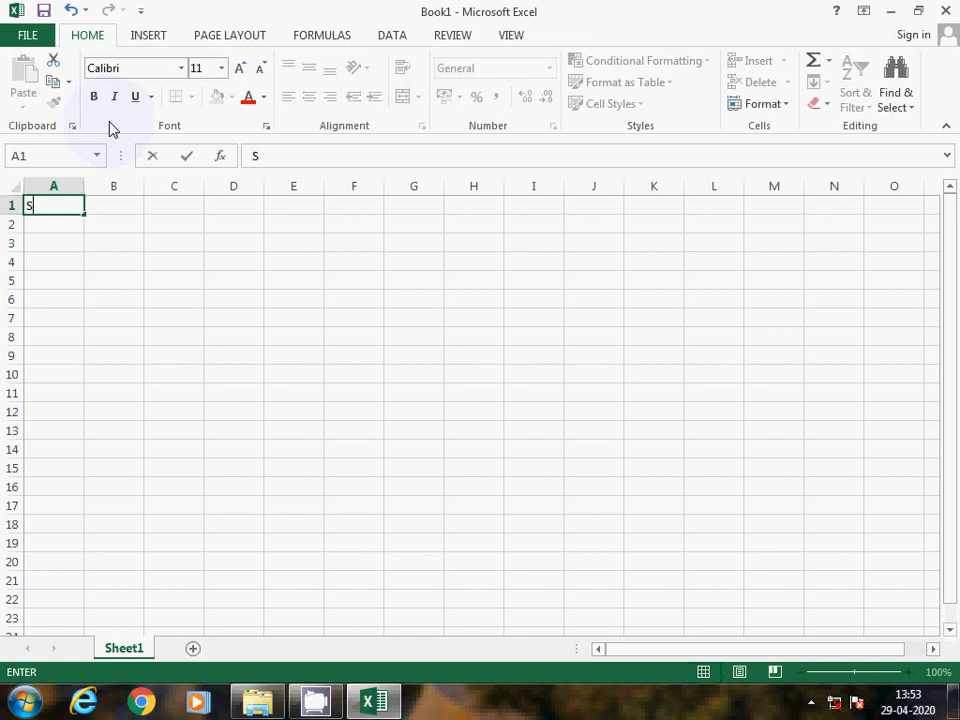
type("R No")
key("Tab")
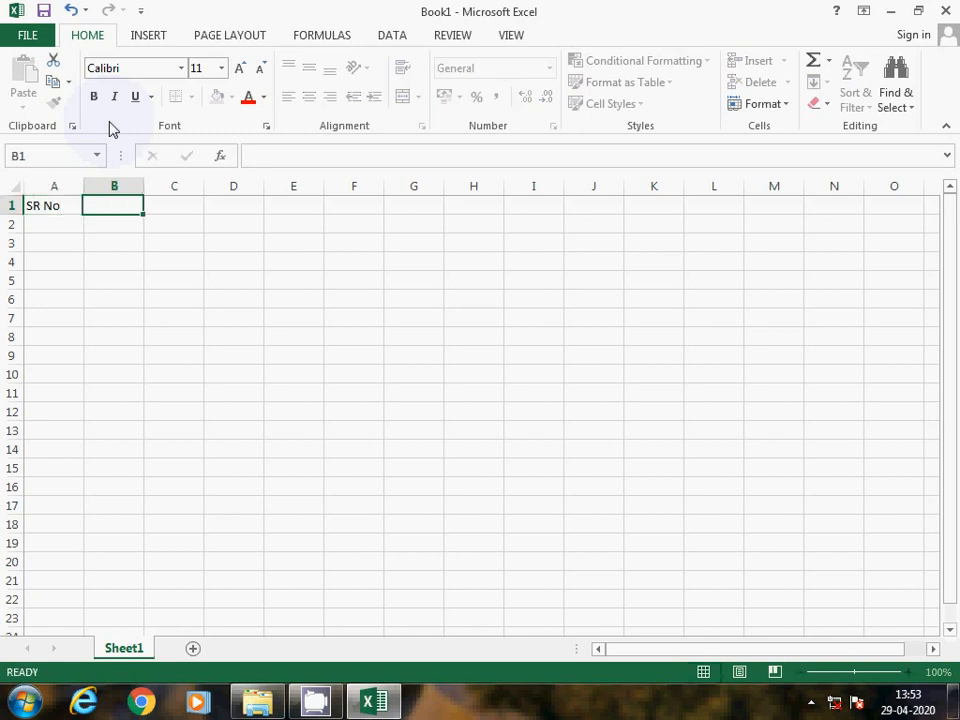
type("Name")
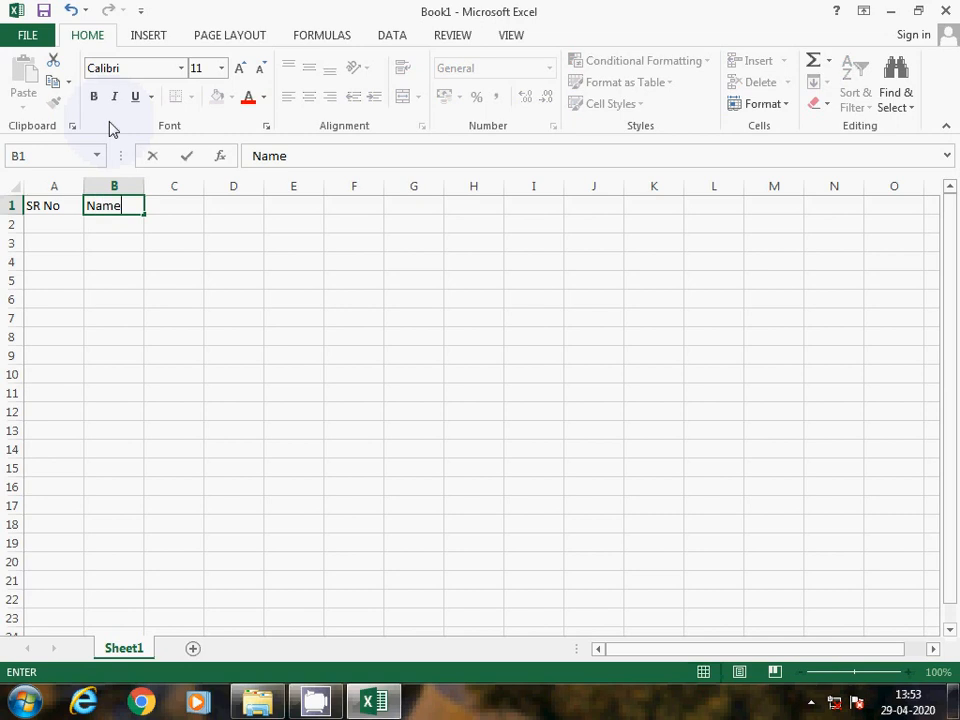
key("Tab")
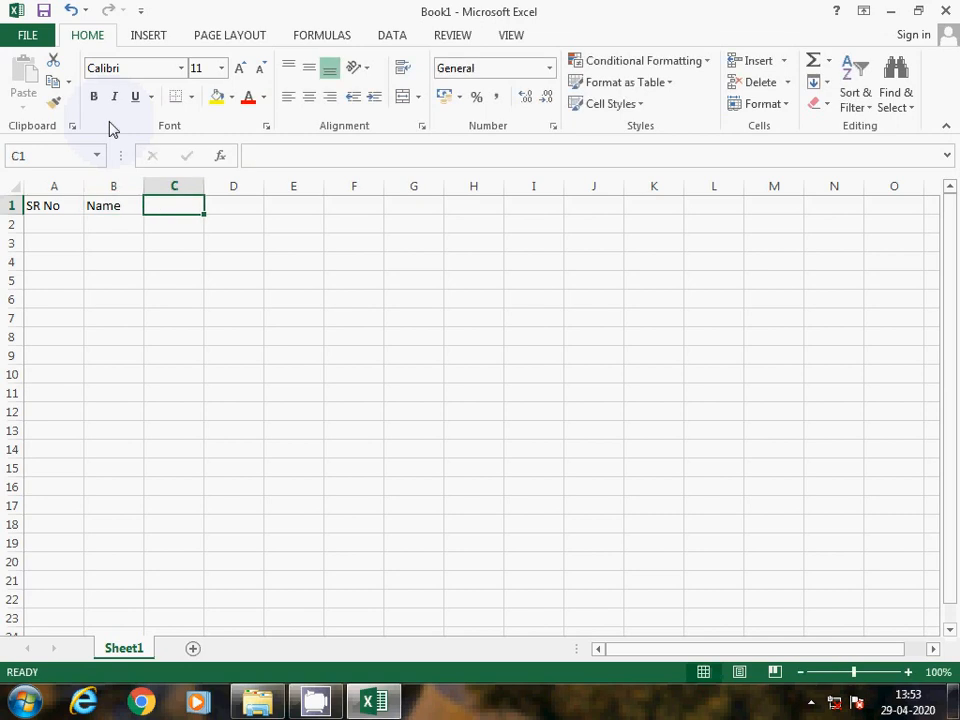
key("Left")
key("Left")
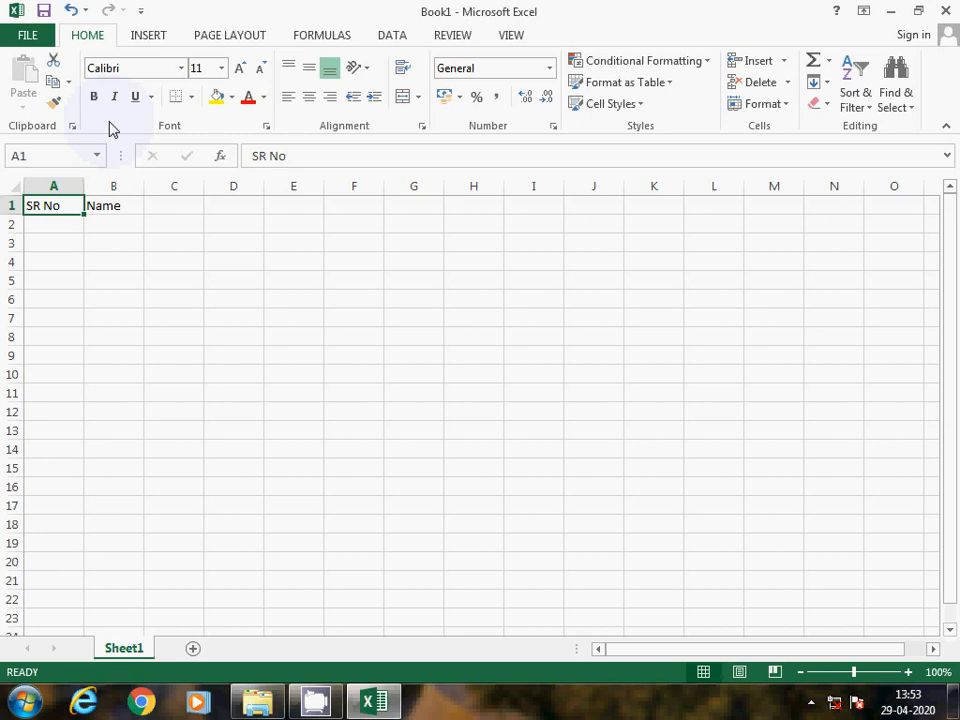
key("Right")
key("Left")
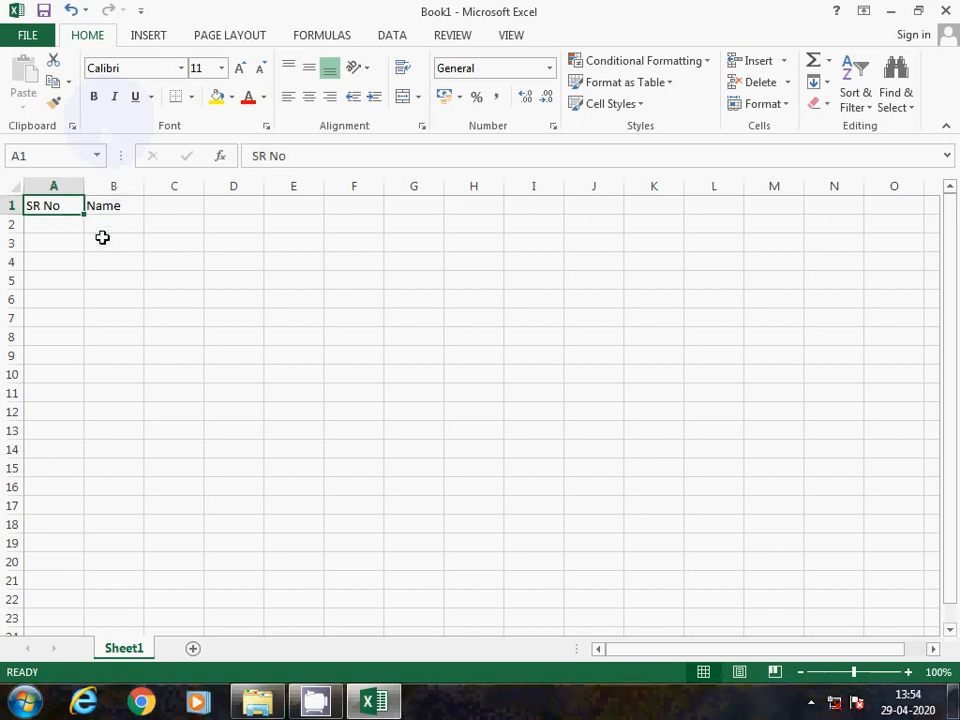
left_click(96, 68)
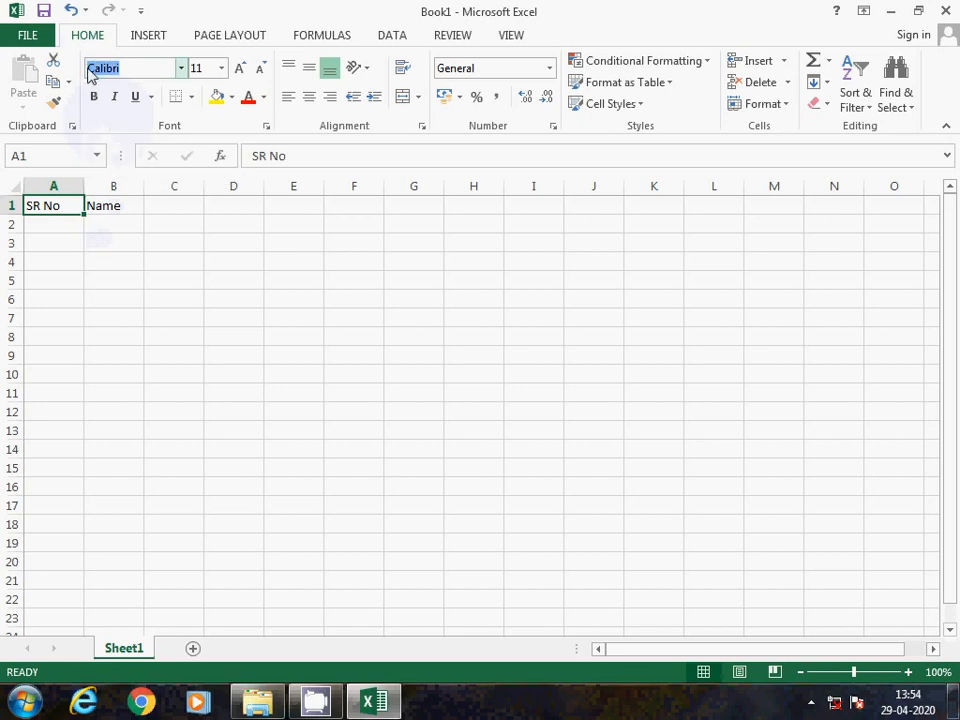
left_click(212, 69)
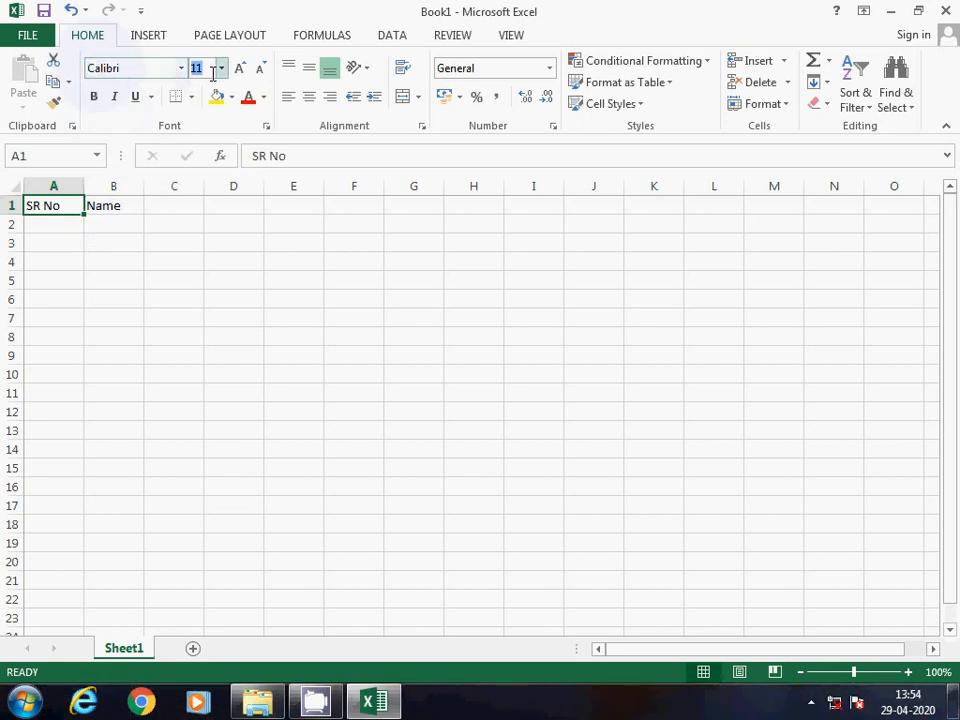
left_click(154, 330)
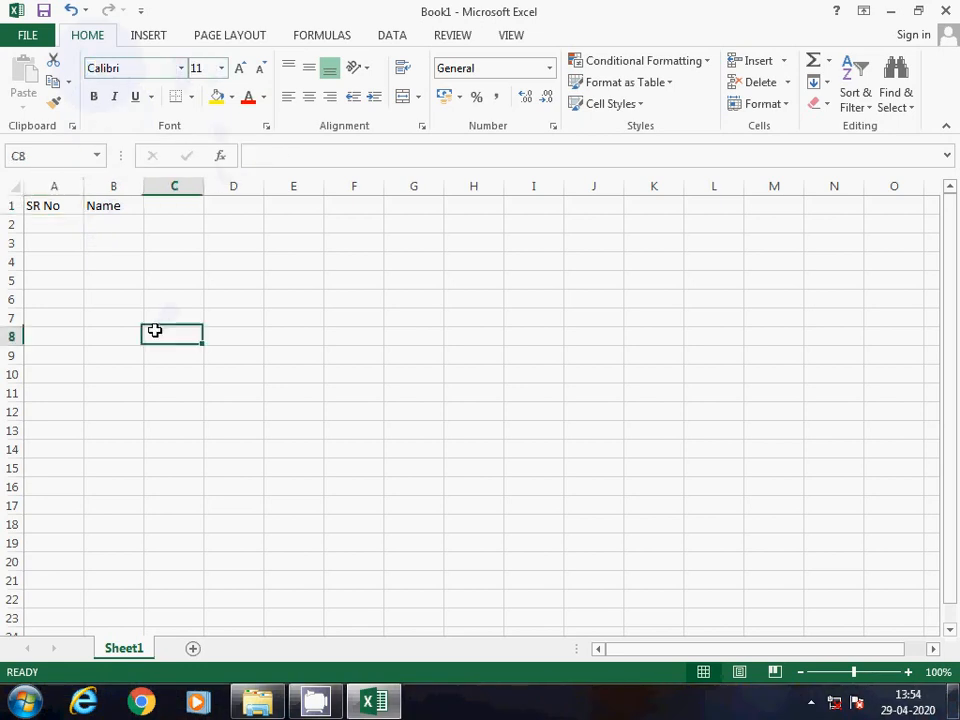
left_click(62, 207)
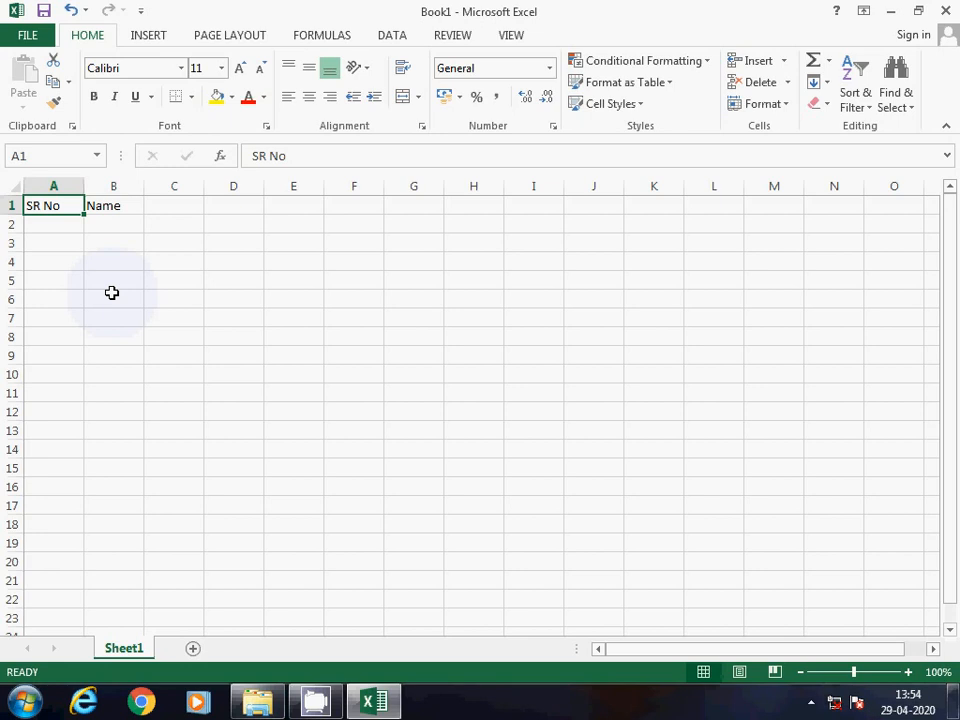
key("Right")
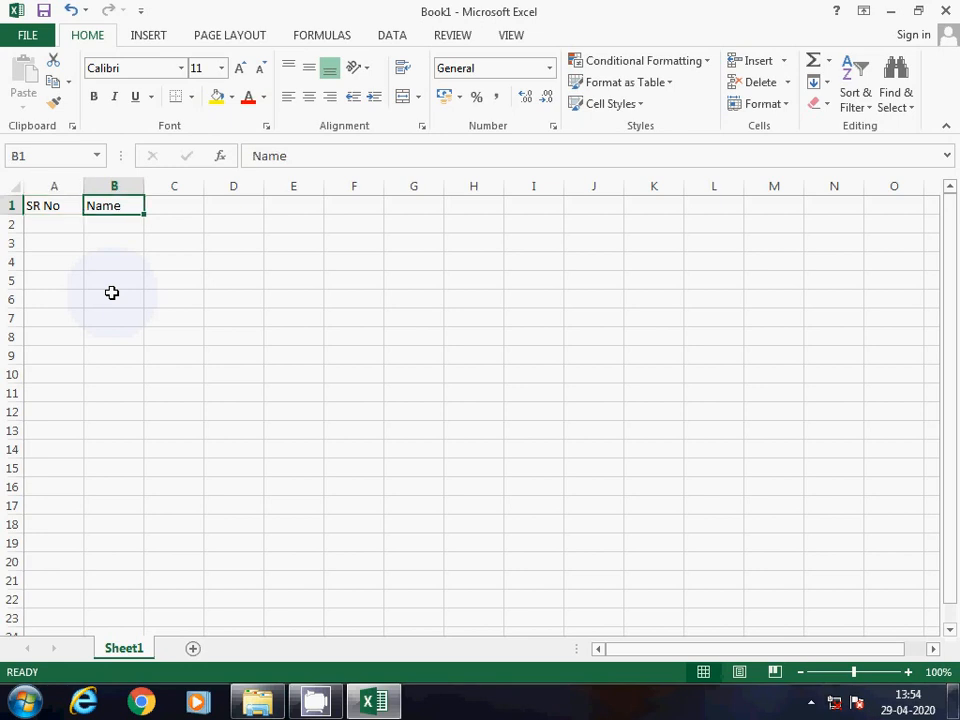
key("Right")
key("Down")
key("Up")
key("Left")
key("Left")
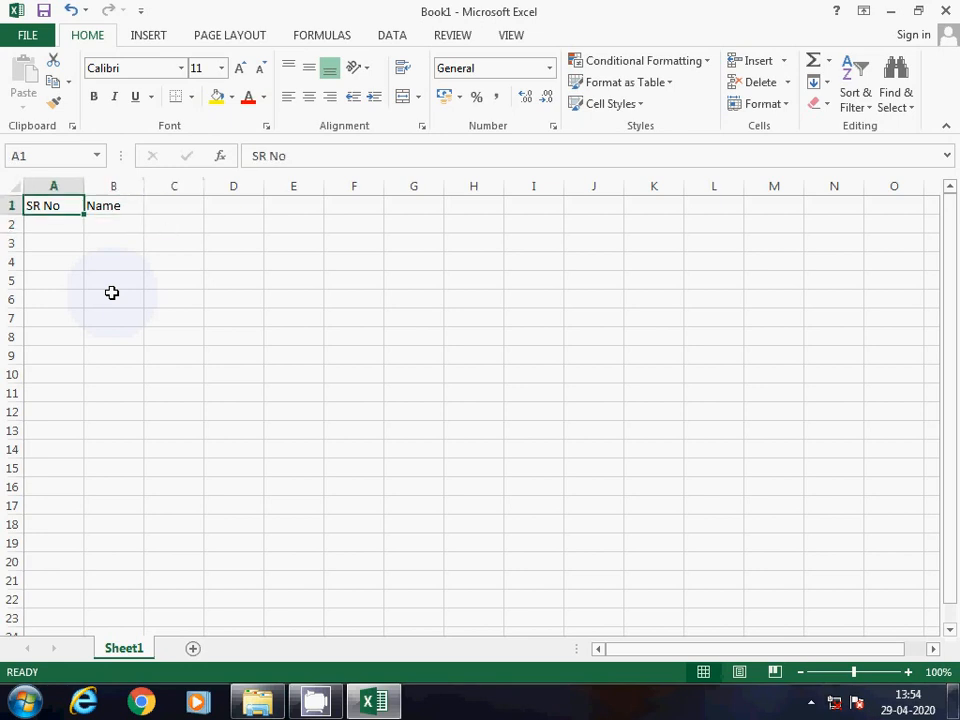
- Move the active cell across row 1 to column E and back to A1, and down to A3 and back
key("Right")
key("Right")
key("Right")
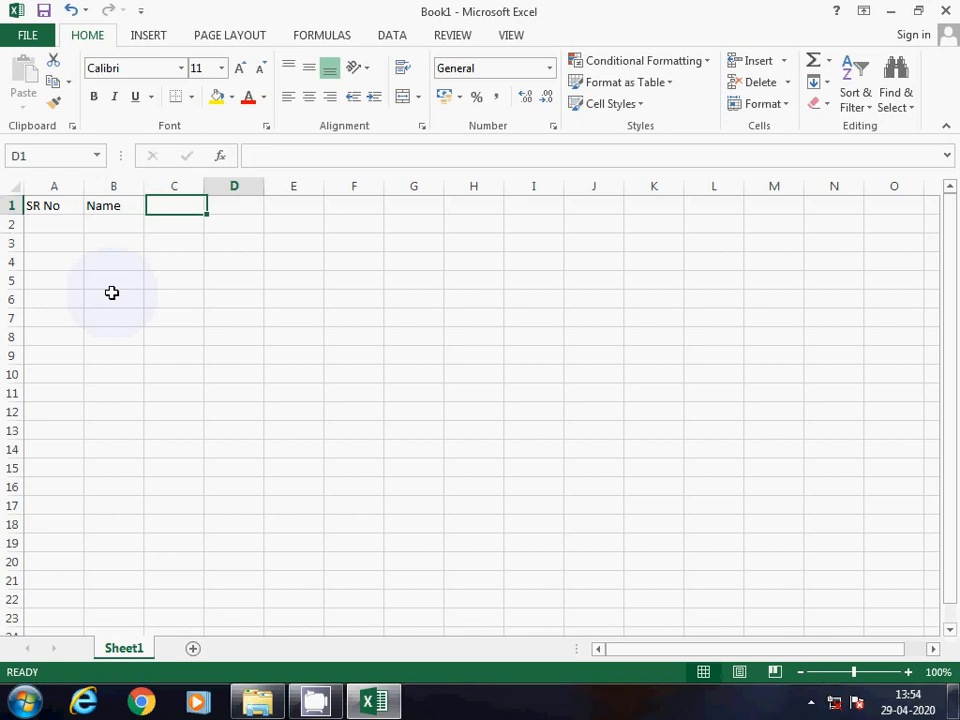
key("Right")
key("Left")
key("Left")
key("Left")
key("Left")
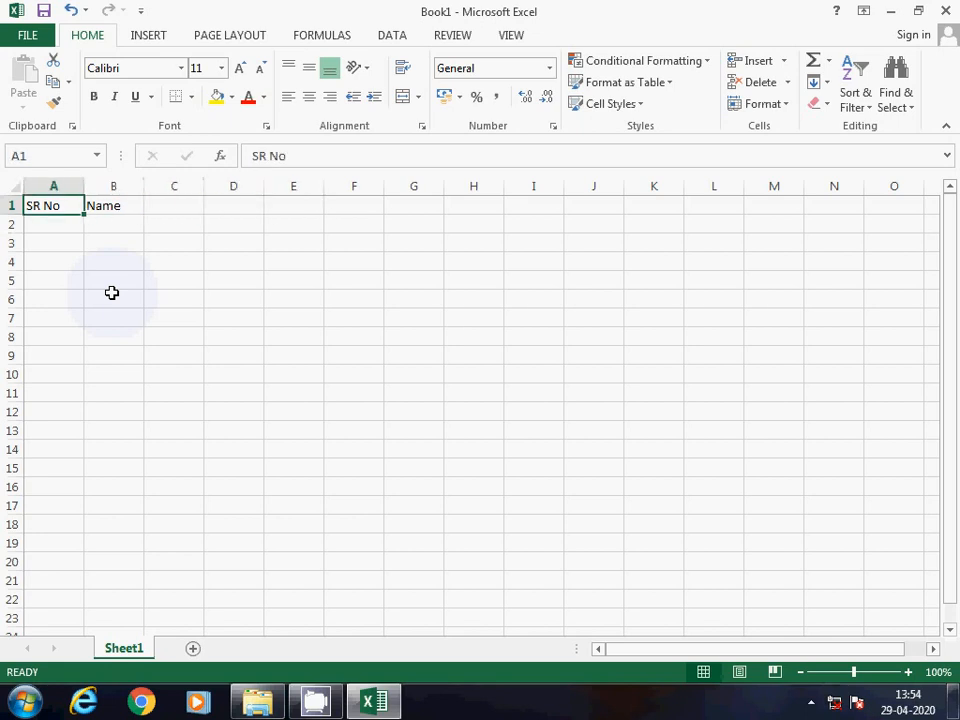
key("Down")
key("Down")
key("Up")
key("Up")
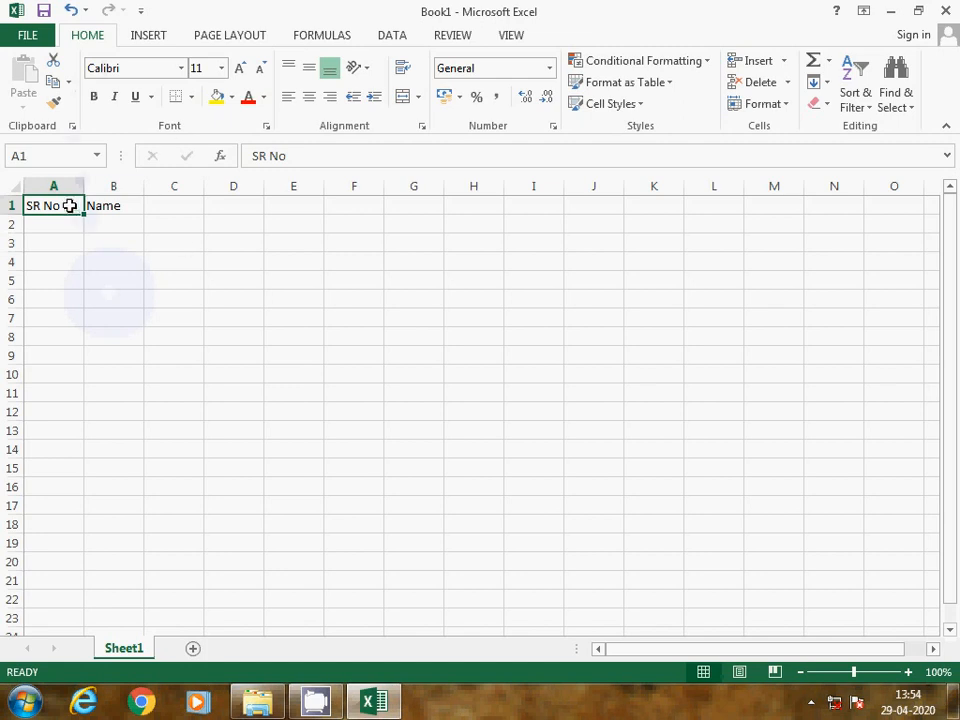
- Change the font of the headings in cells A1 and B1 to Elephant
left_click_drag(71, 205, 110, 205)
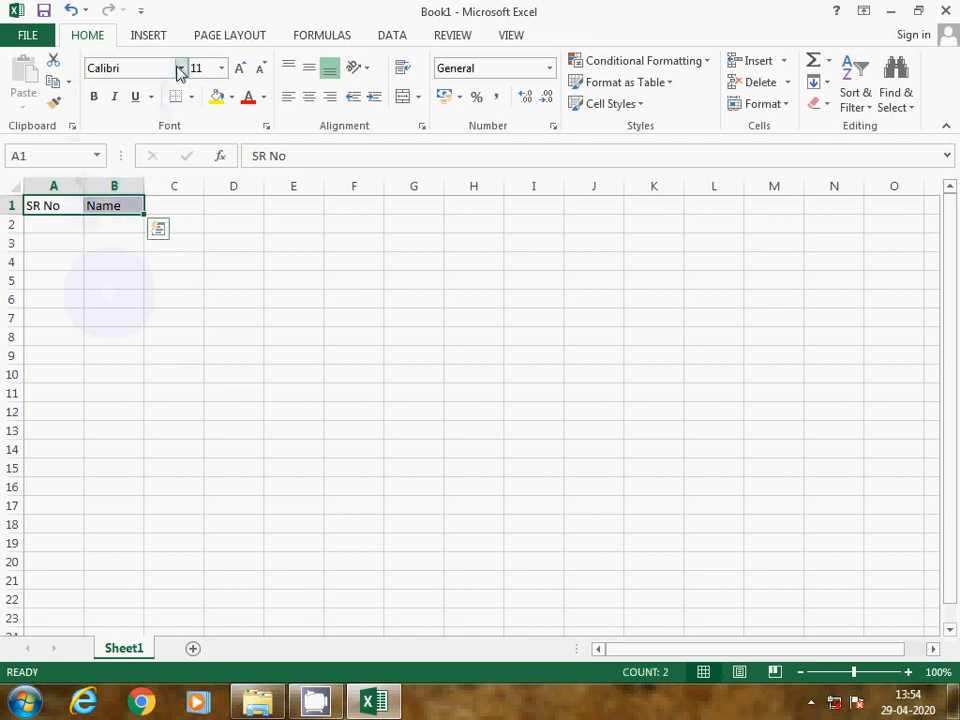
left_click(180, 70)
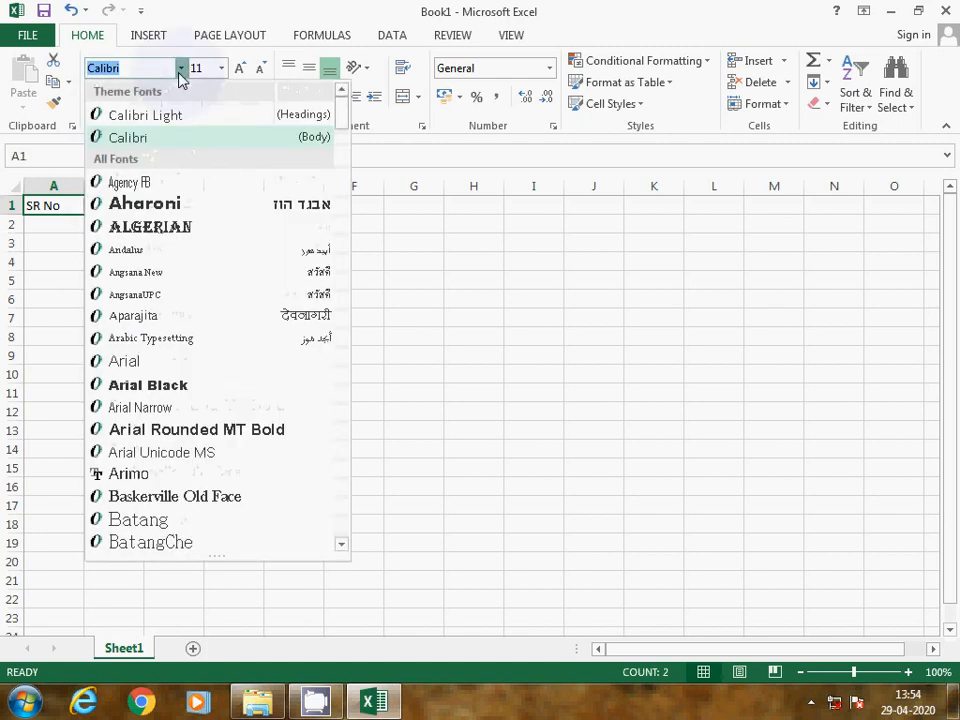
scroll(200, 294, "down", 5)
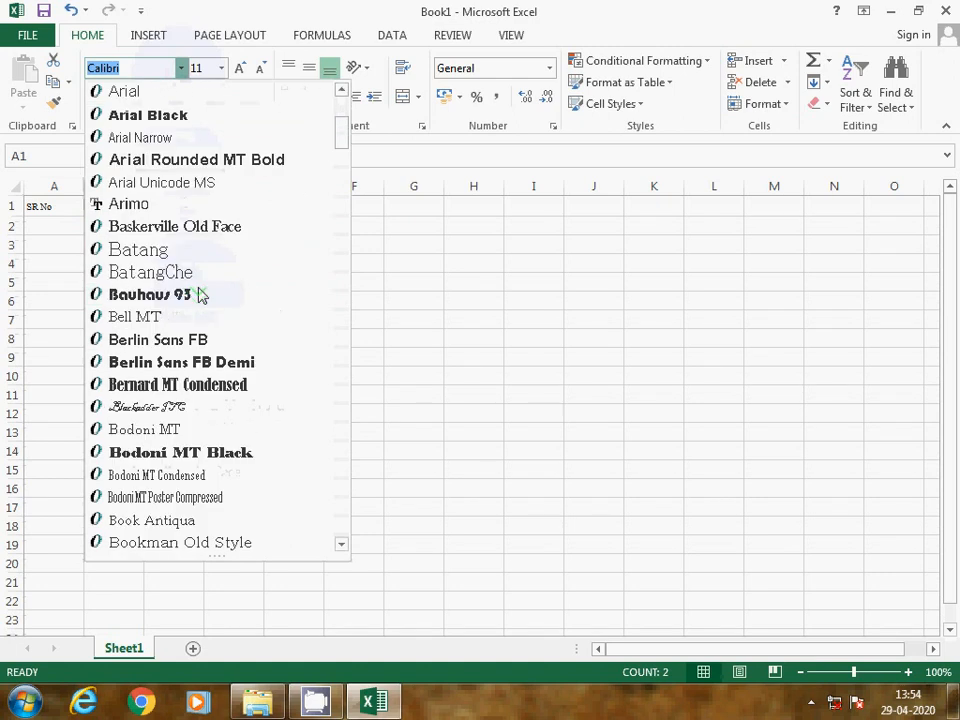
scroll(198, 294, "down", 7)
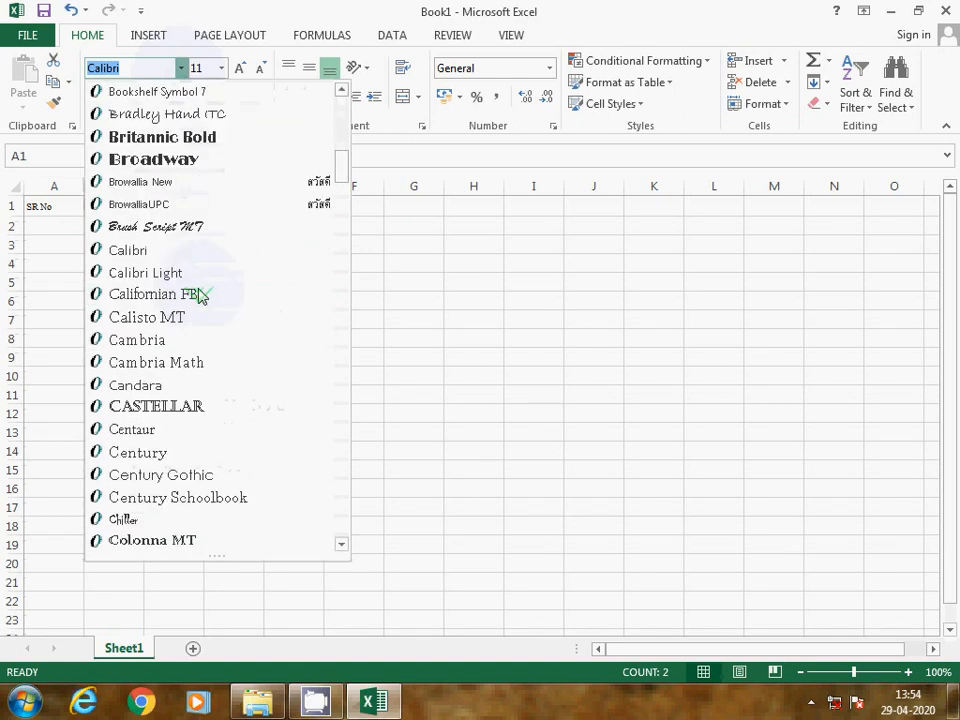
scroll(198, 294, "down", 4)
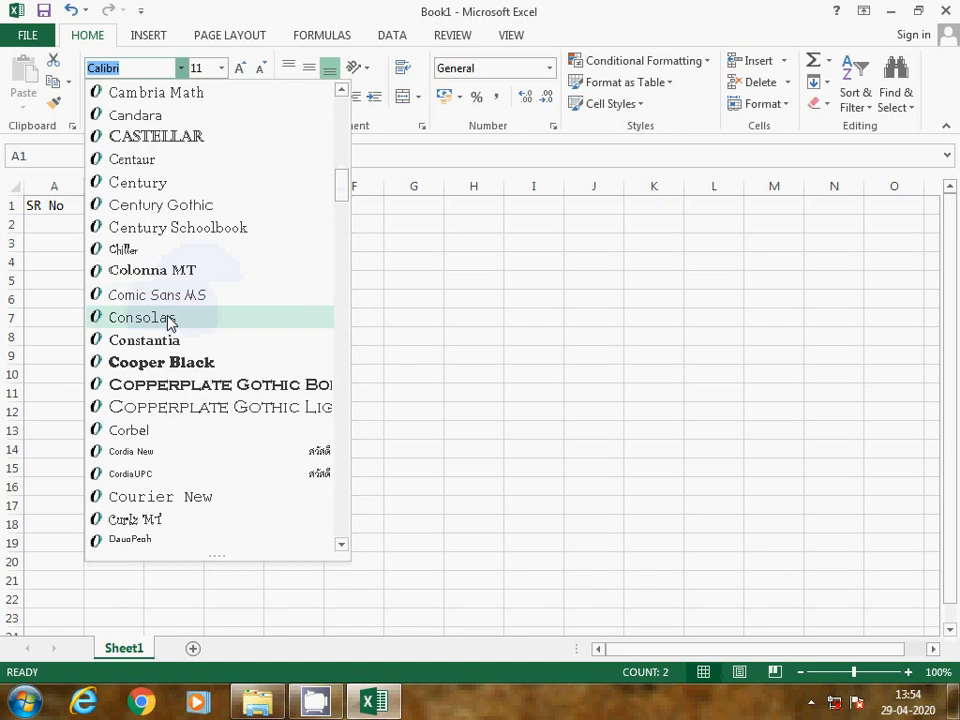
scroll(168, 321, "down", 3)
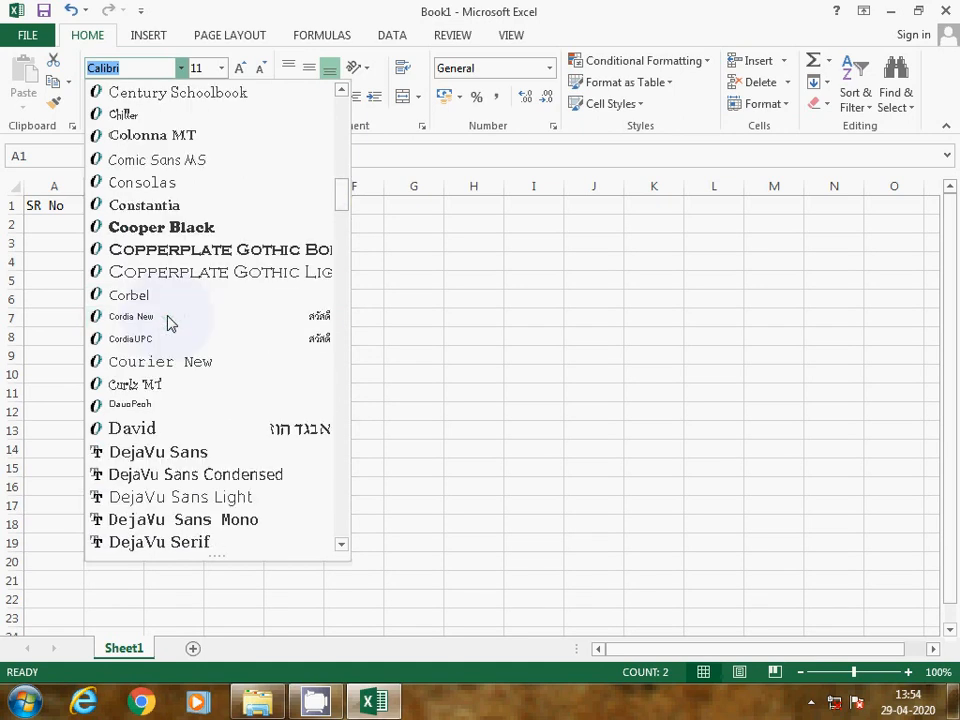
scroll(168, 321, "down", 4)
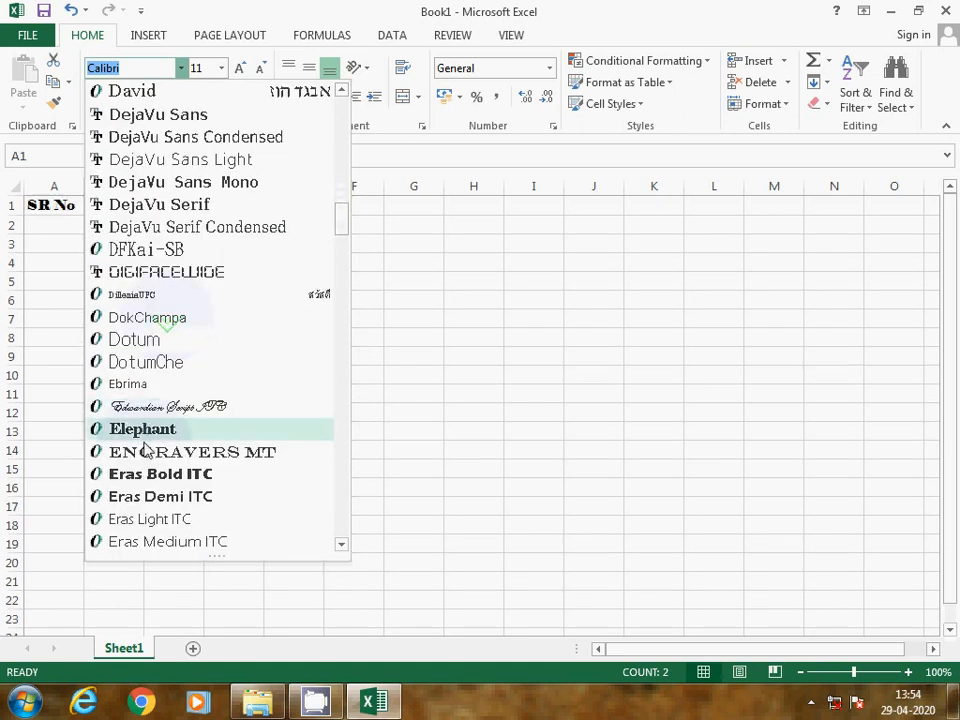
left_click(145, 430)
left_click(113, 281)
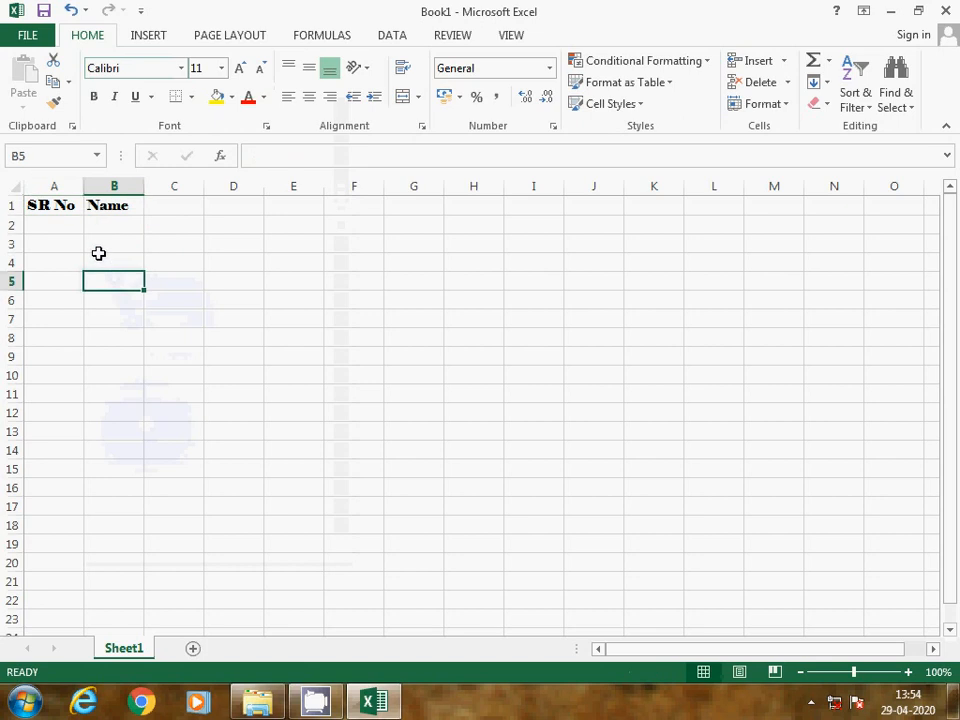
- Narrow column B so that it closely fits the Name heading
left_click(60, 207)
left_click(126, 236)
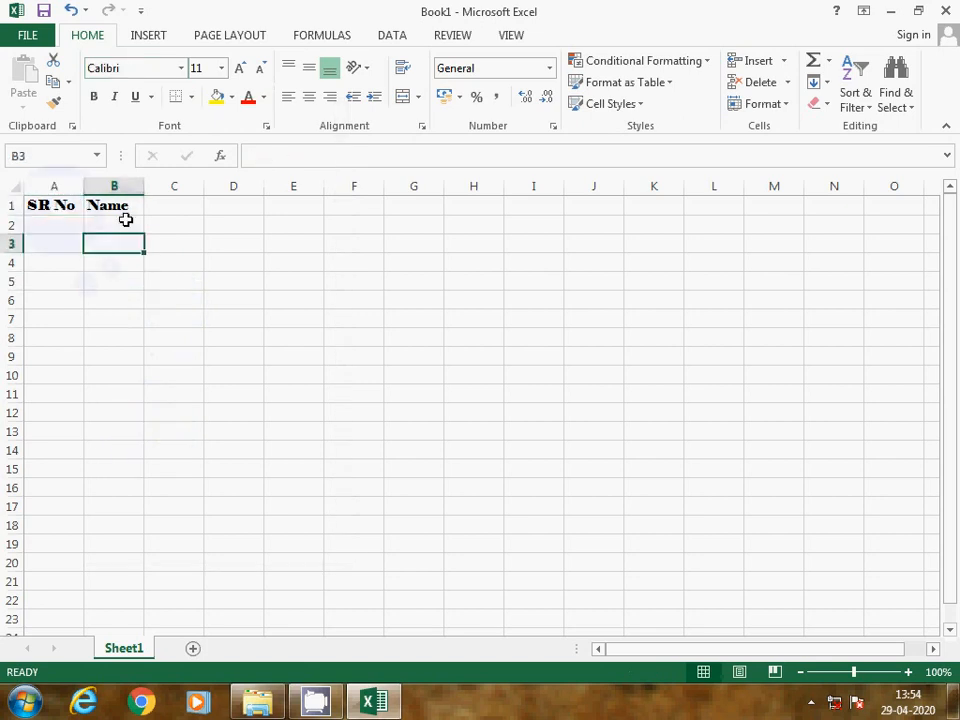
left_click(122, 206)
left_click_drag(144, 187, 134, 187)
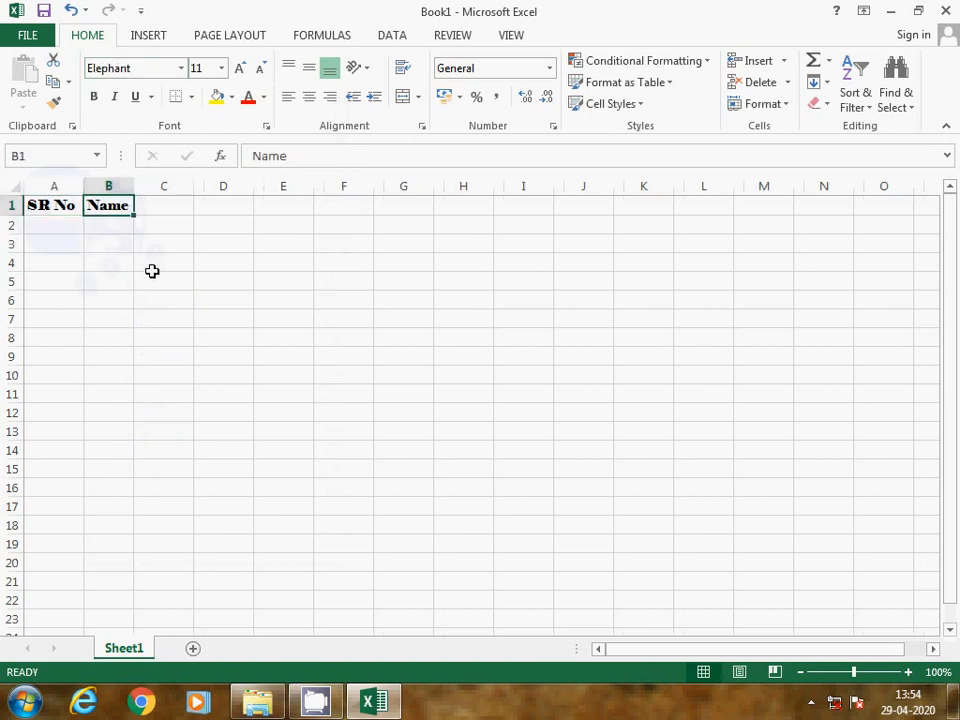
left_click(110, 260)
left_click(64, 207)
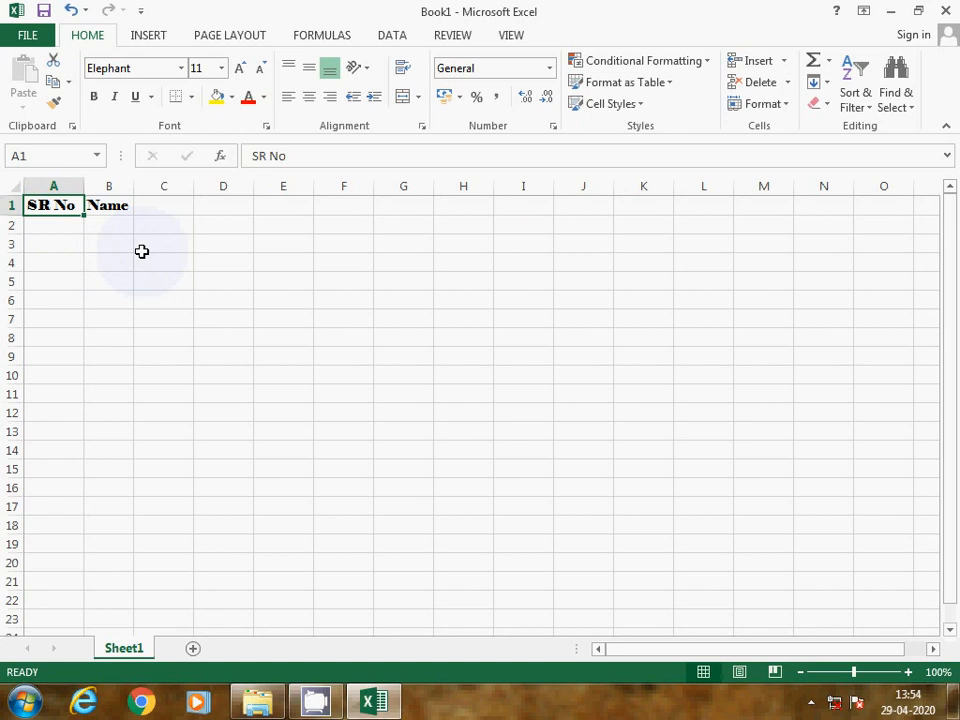
left_click_drag(76, 205, 106, 213)
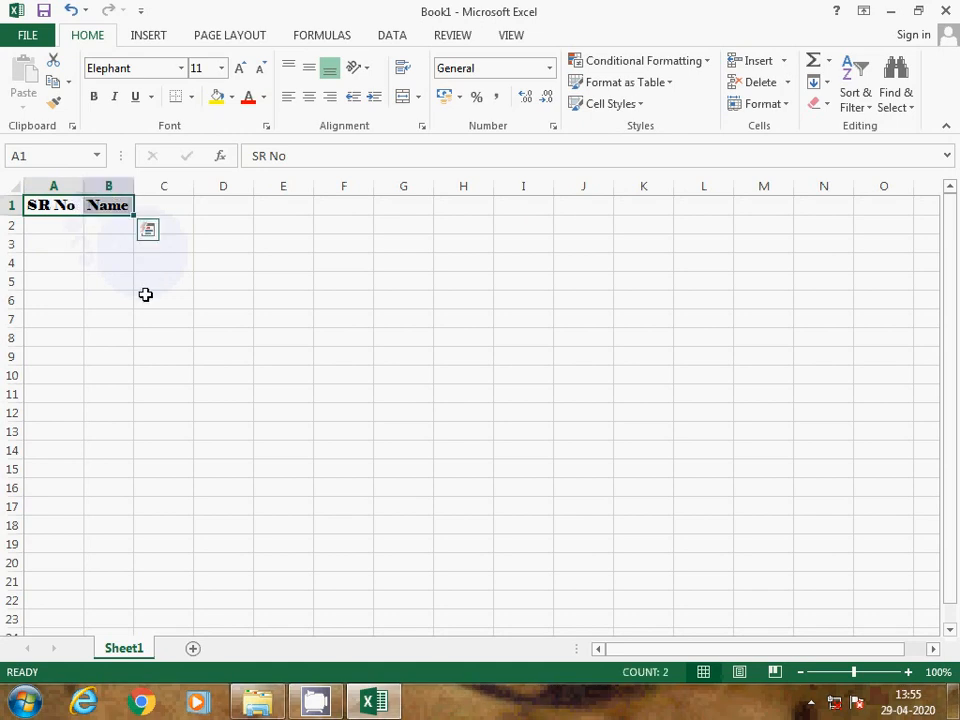
left_click(148, 296)
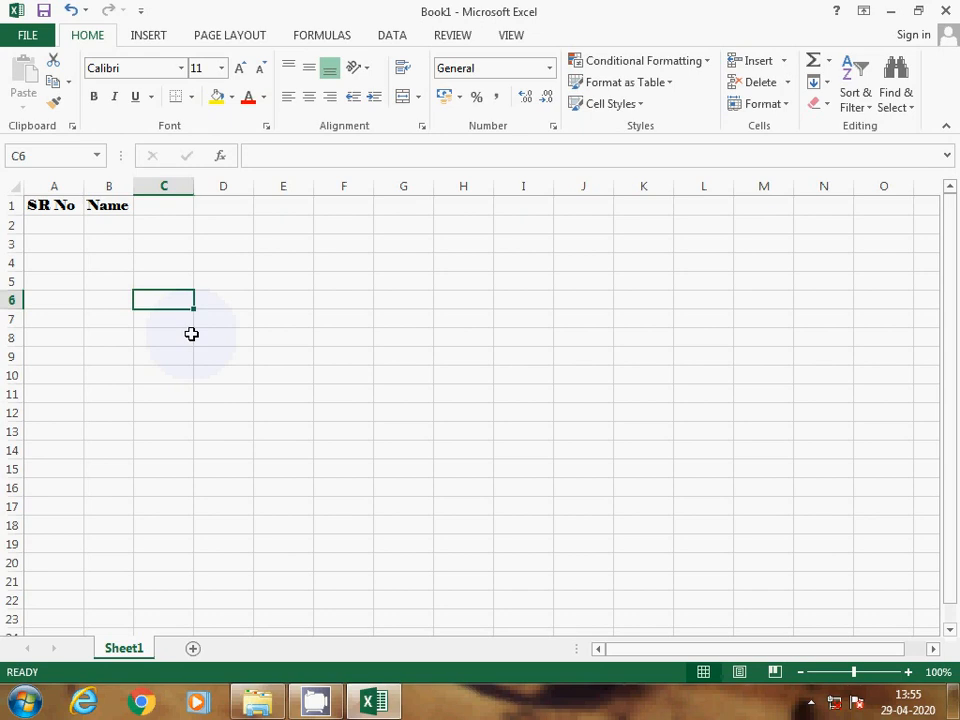
- Look through the Insert, Page Layout, Formulas, Data, Review and View command sets and return to the Home commands
left_click(145, 40)
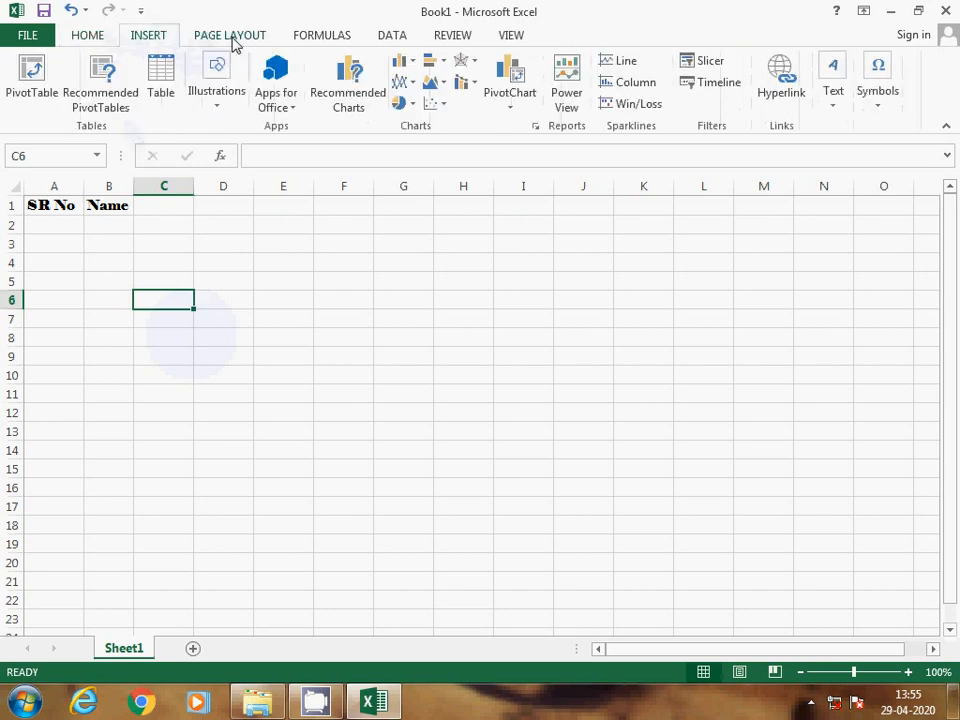
left_click(233, 40)
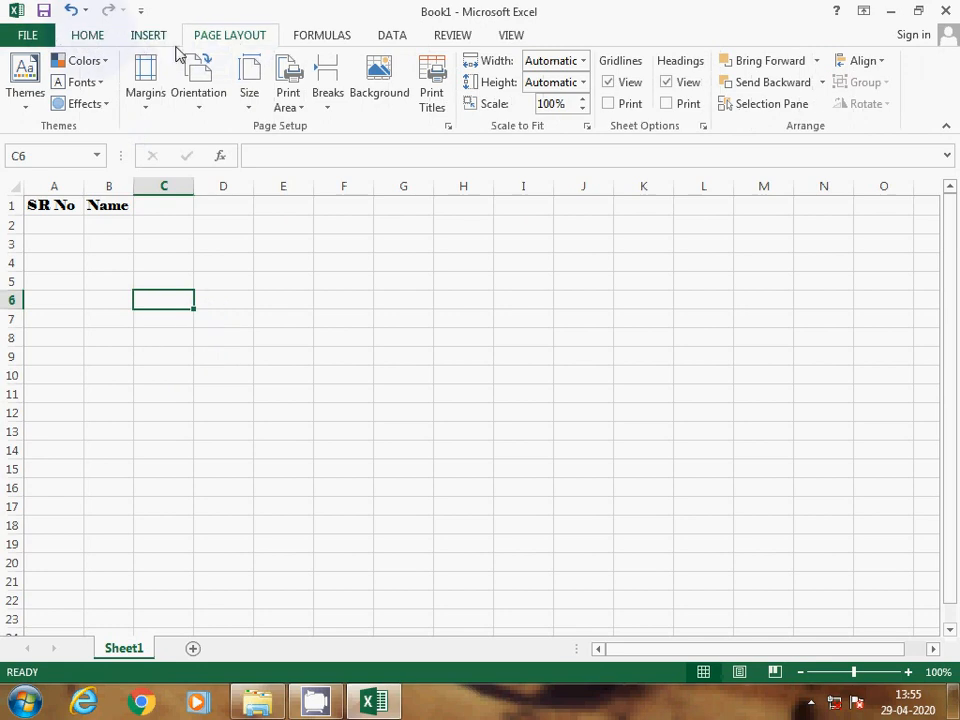
left_click(307, 38)
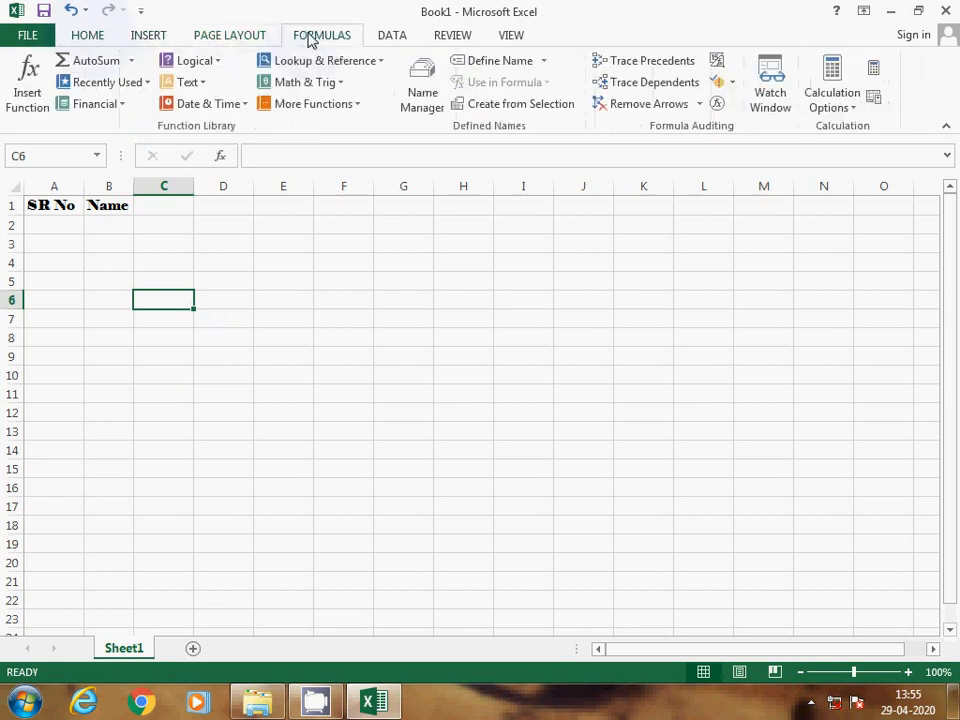
left_click(383, 43)
left_click(465, 42)
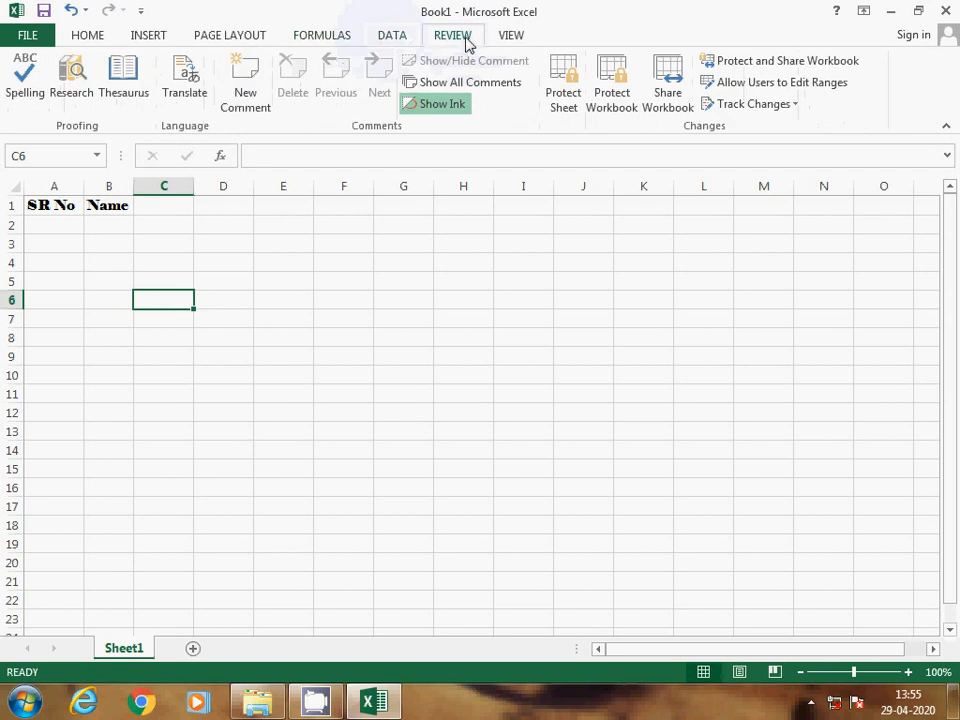
left_click(513, 40)
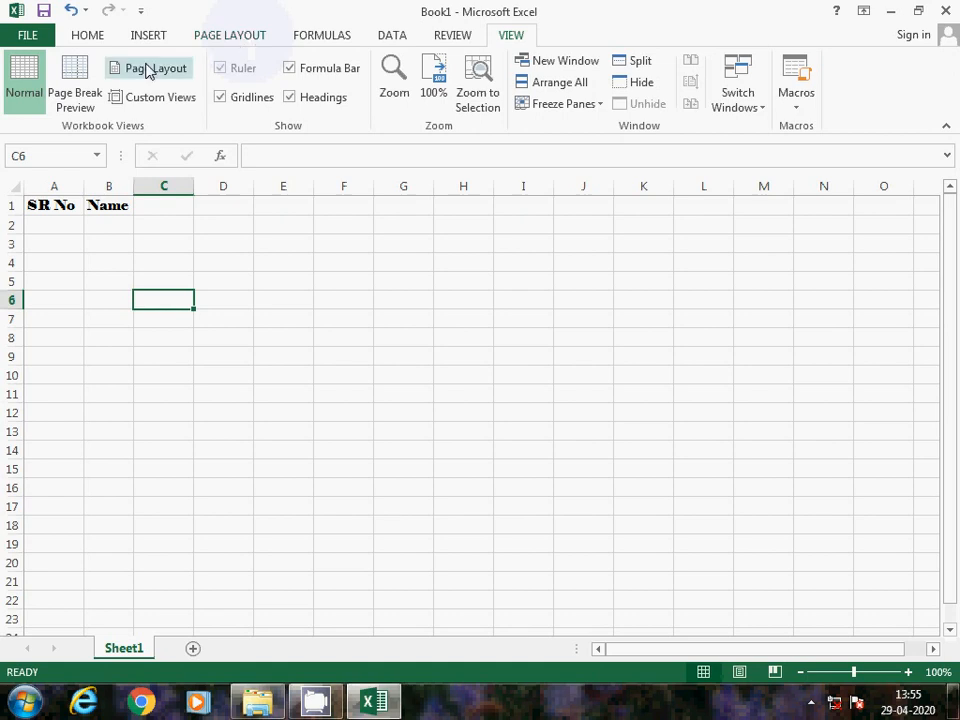
left_click(86, 38)
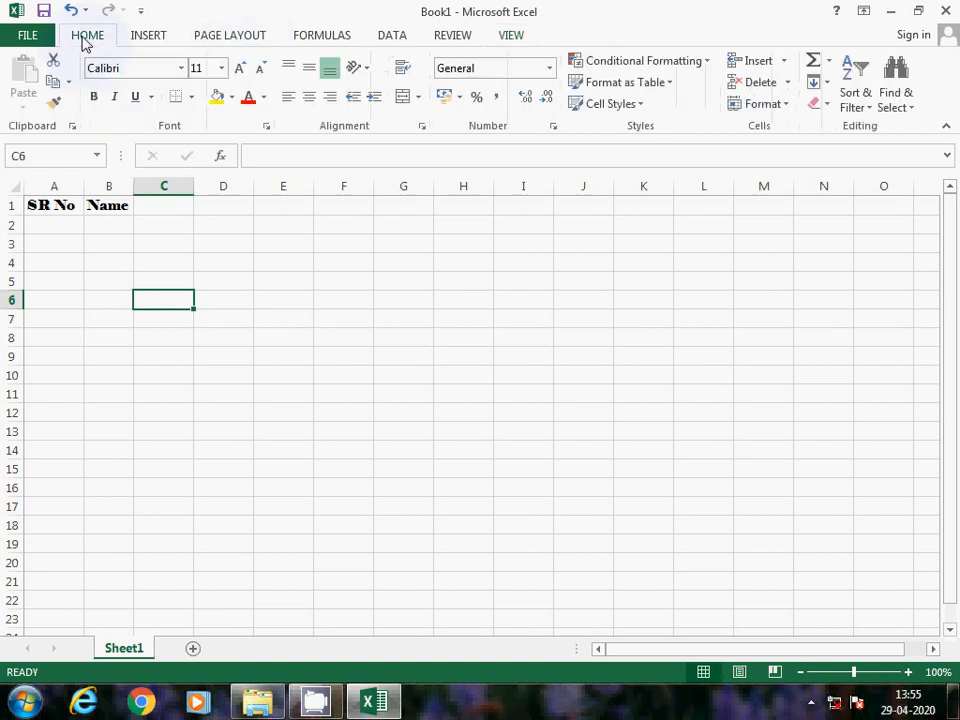
- Compare the command groups offered under Home with those under Insert and Page Layout
left_click(145, 44)
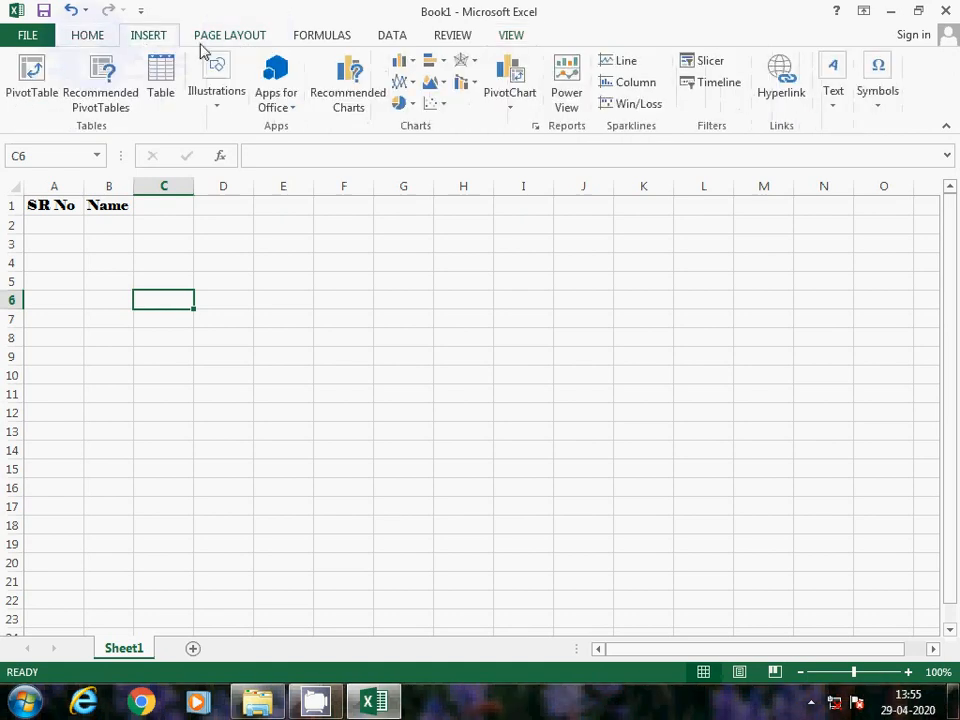
left_click(228, 40)
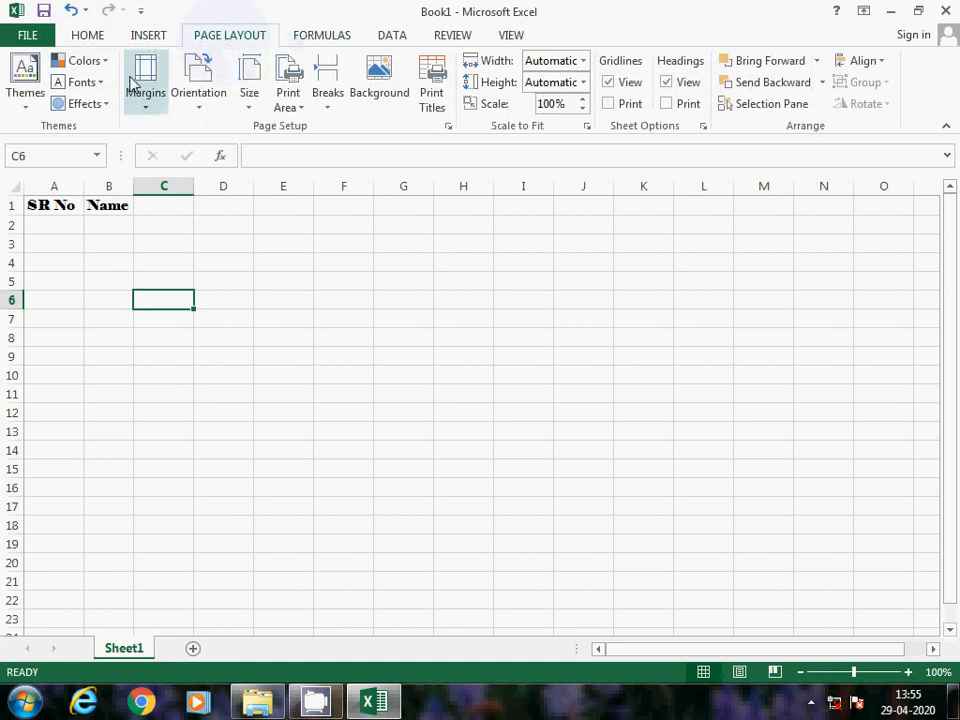
left_click(89, 38)
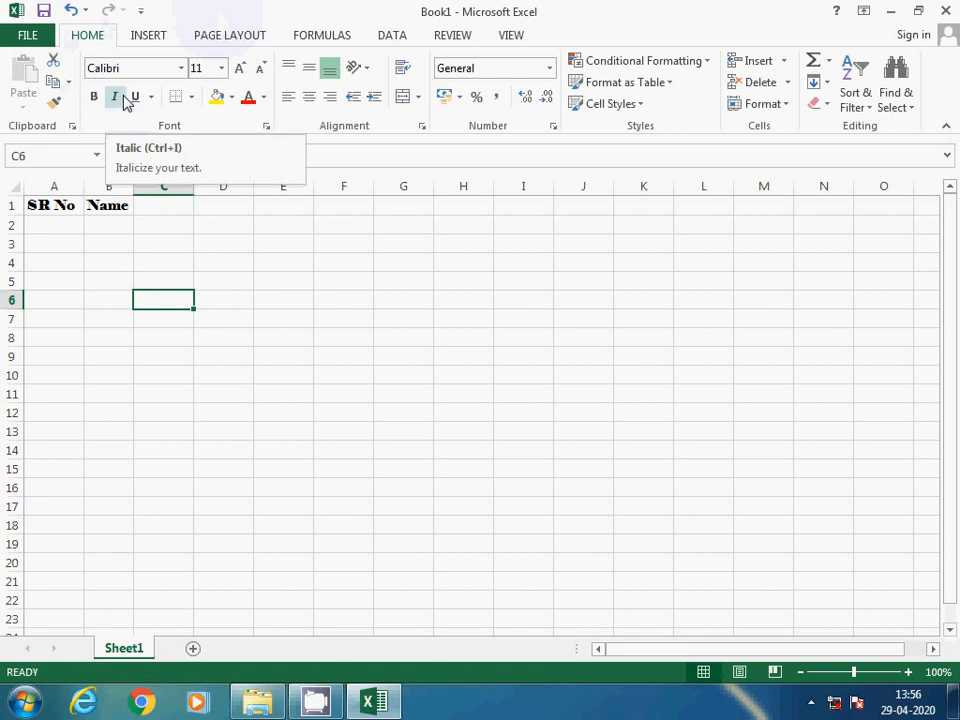
left_click(148, 37)
left_click(225, 40)
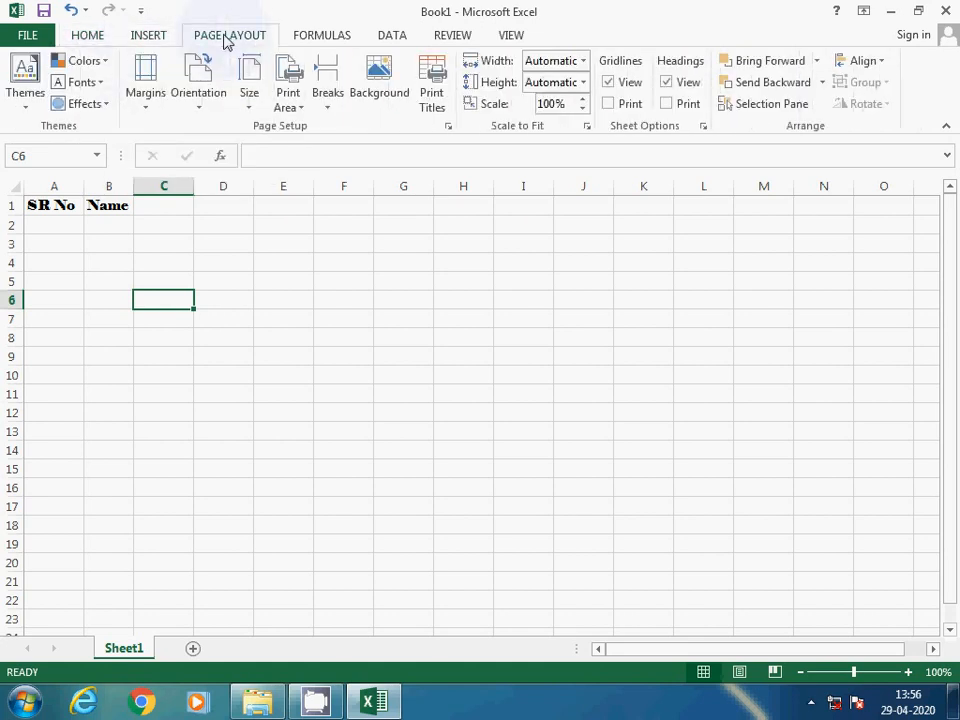
left_click(92, 38)
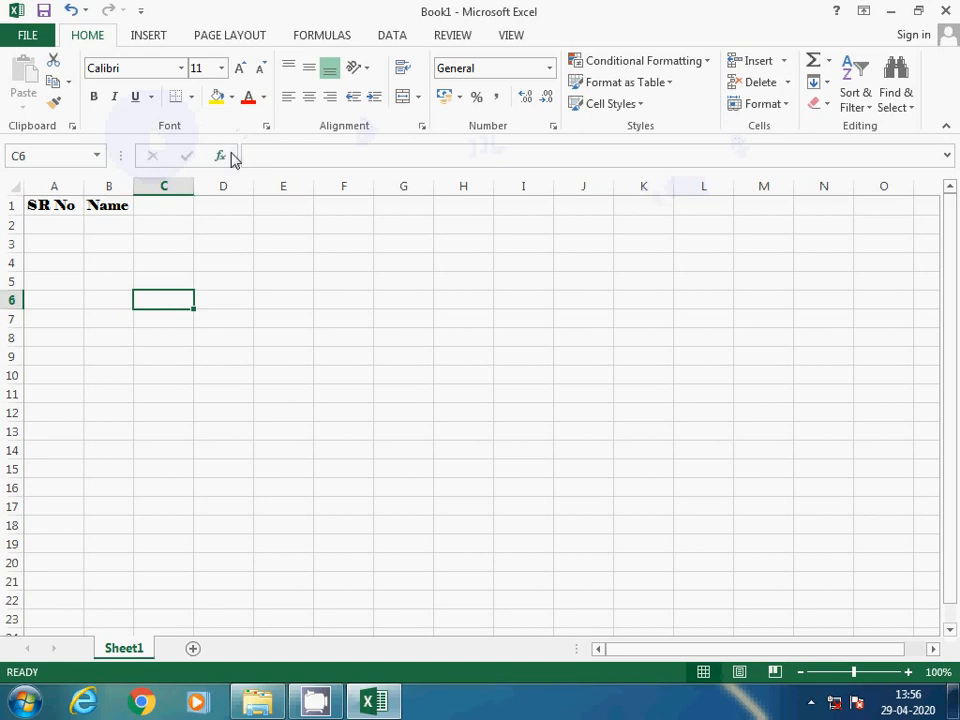
- Go through every ribbon command set from Insert to View once more, ending on the Home font commands
left_click(150, 36)
left_click(216, 36)
left_click(306, 36)
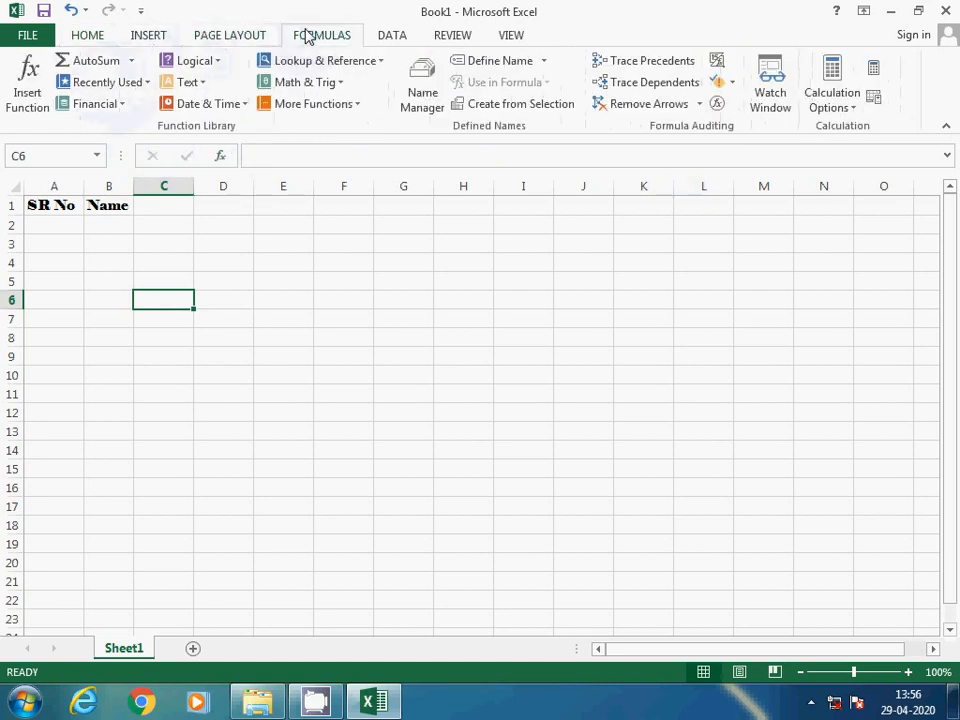
left_click(392, 36)
left_click(468, 38)
left_click(509, 36)
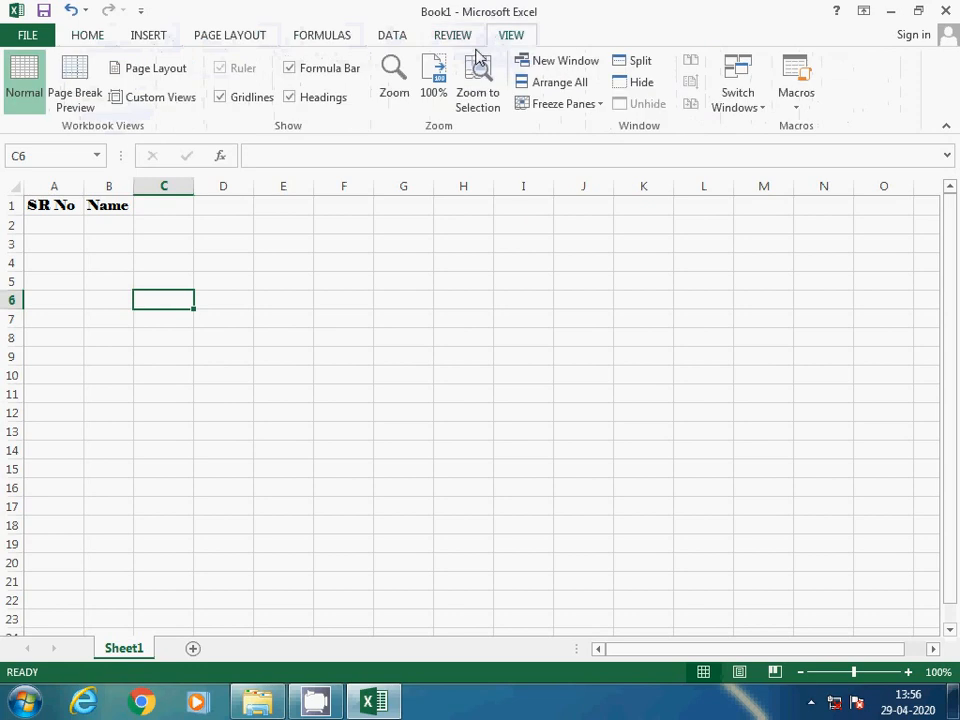
left_click(86, 37)
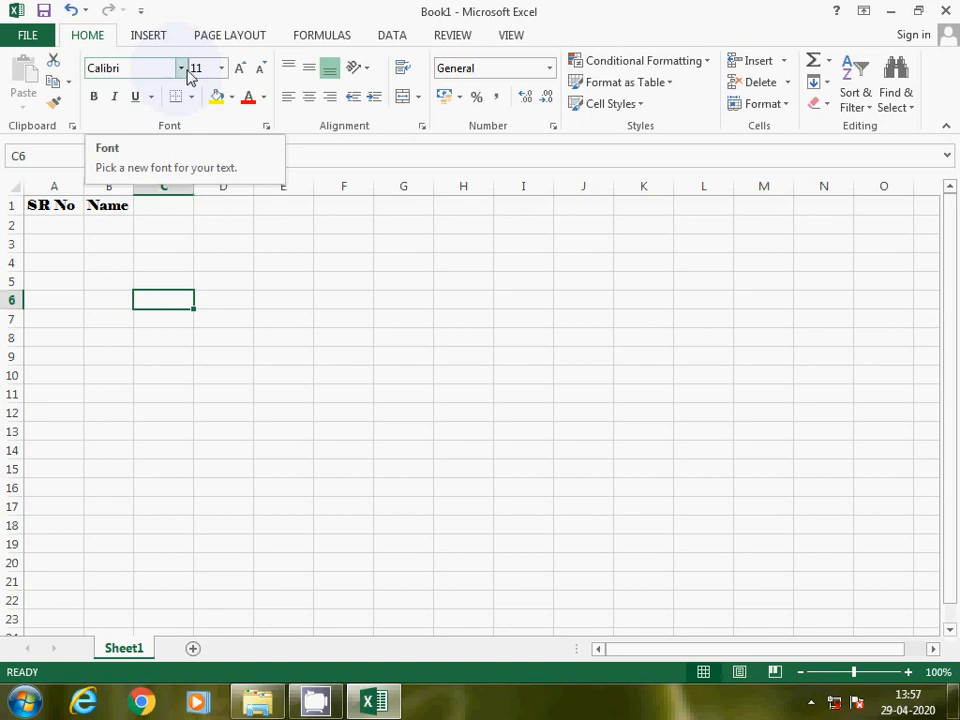
- Increase the font size of the Name heading in cell B1 to 22
left_click(223, 70)
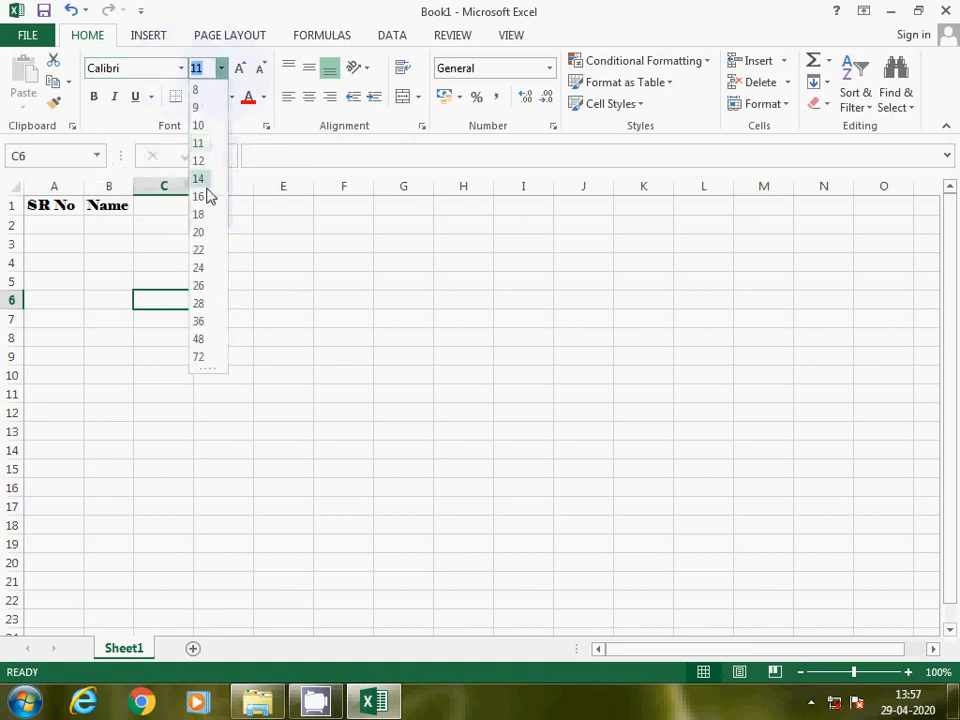
left_click(128, 242)
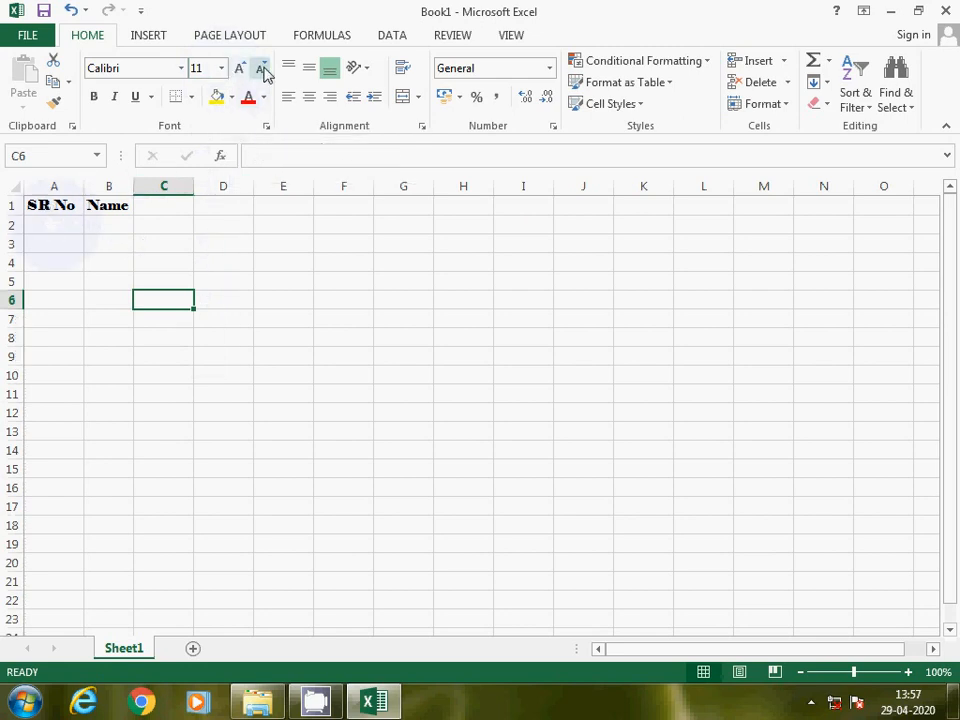
left_click(105, 204)
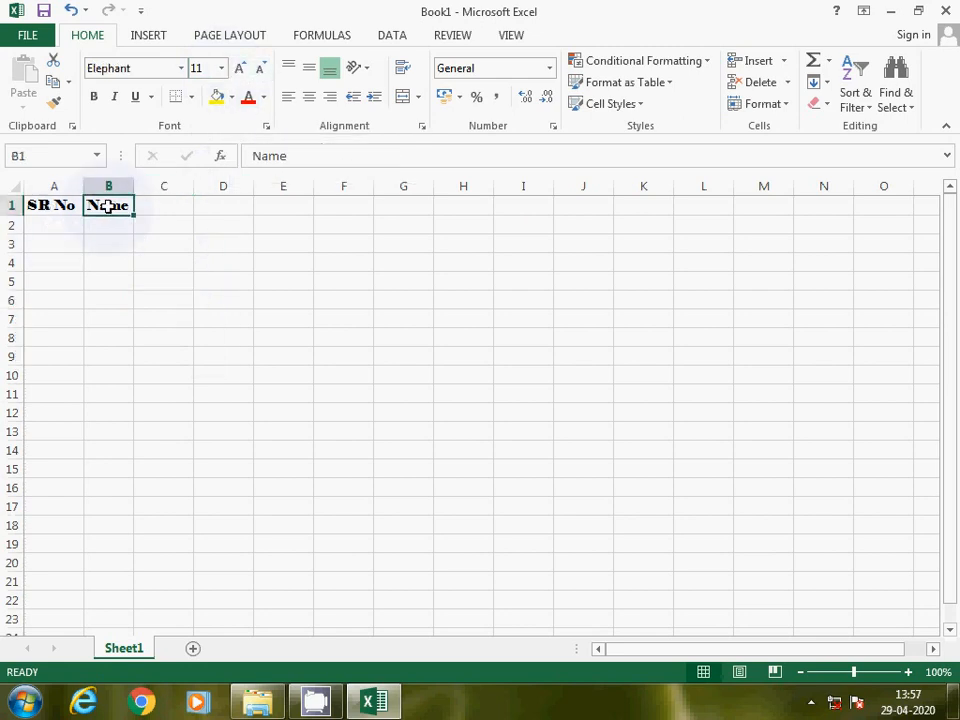
left_click(241, 69)
left_click(242, 70)
left_click(245, 71)
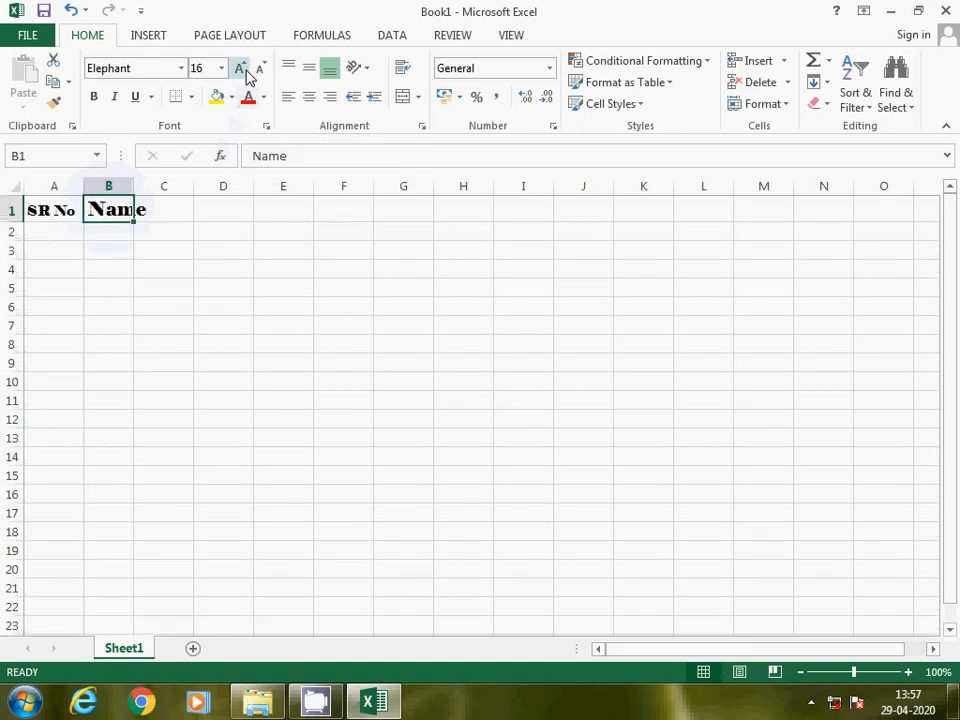
left_click(245, 71)
left_click(245, 71)
left_click(241, 69)
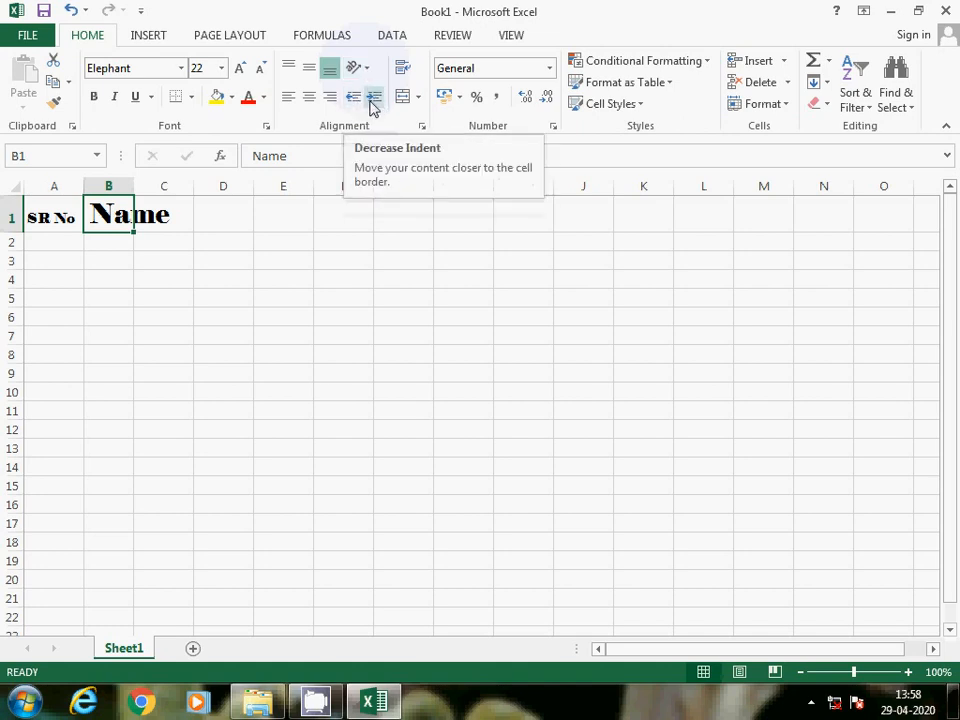
- Increase the indent of the Name heading in cell B1 by four levels
left_click(109, 274)
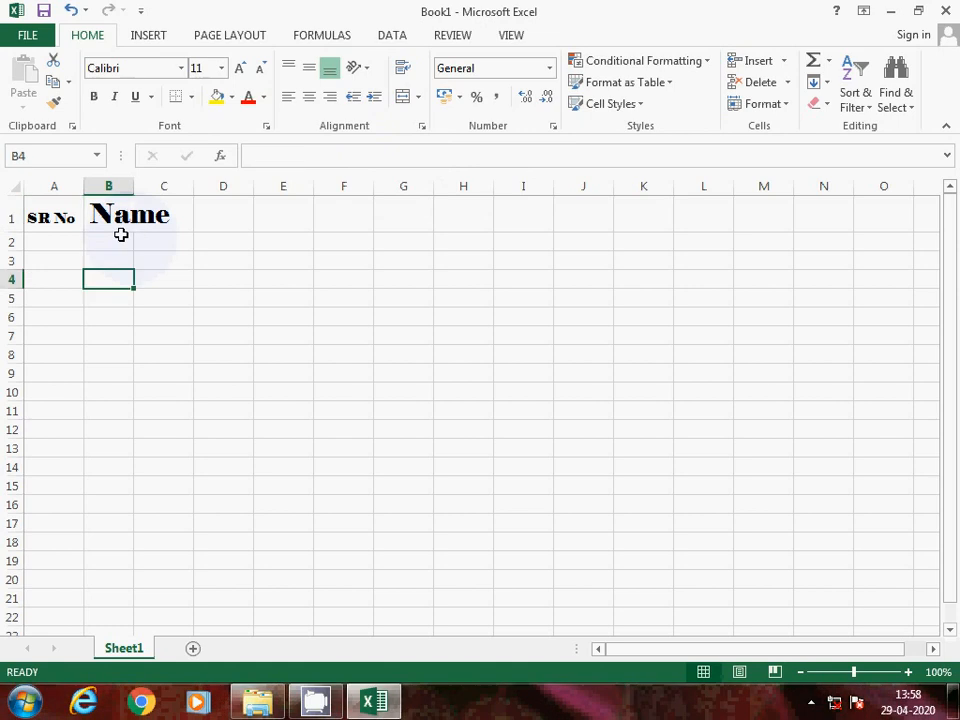
left_click(122, 222)
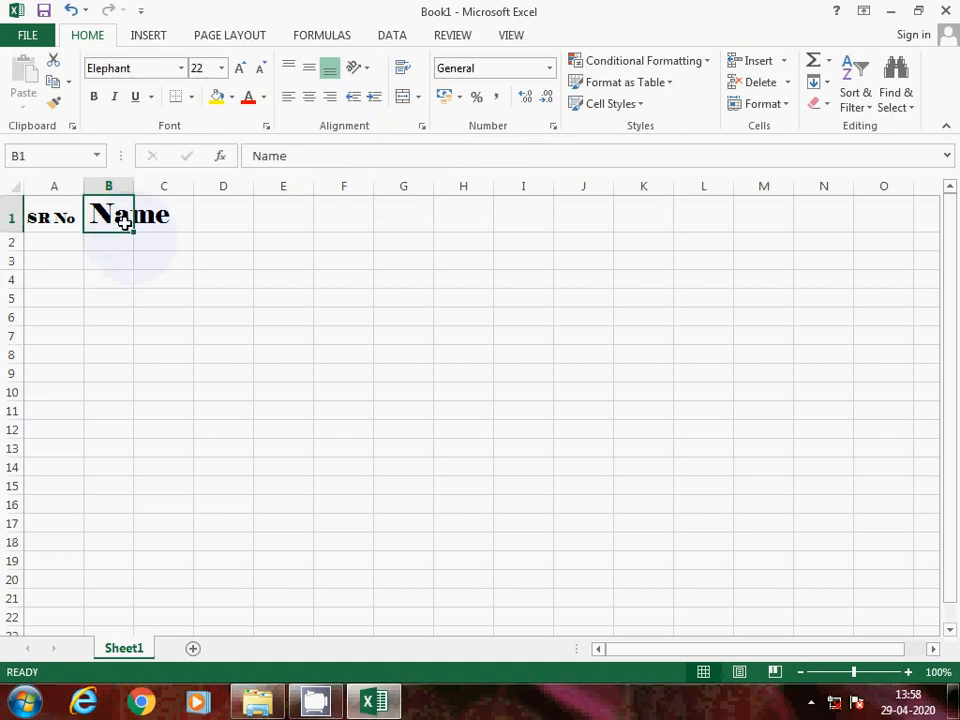
left_click(376, 103)
left_click(376, 103)
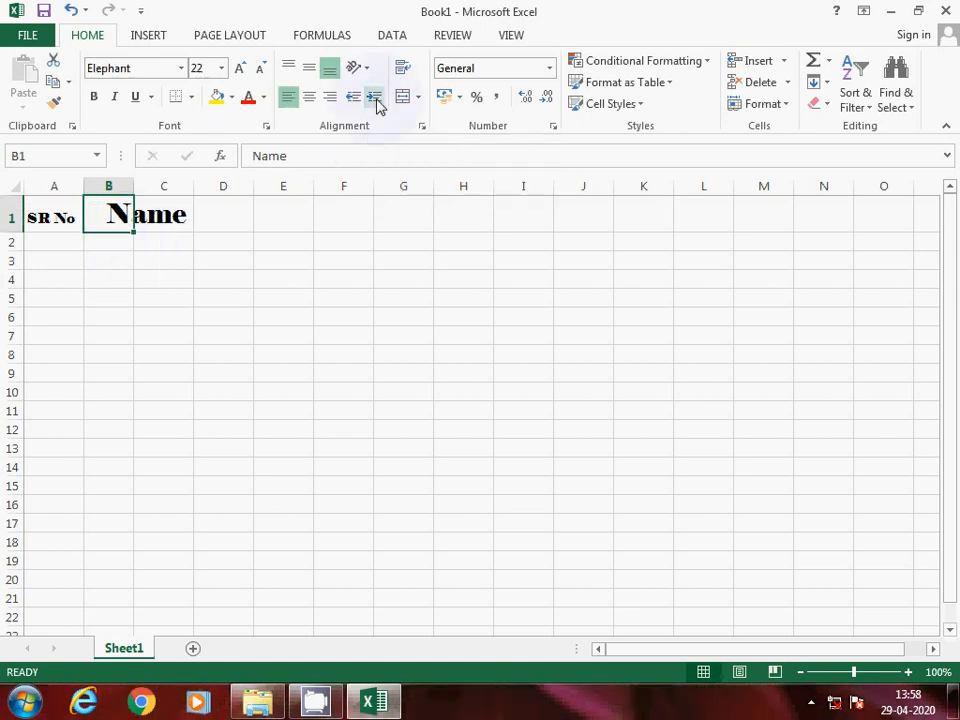
left_click(376, 103)
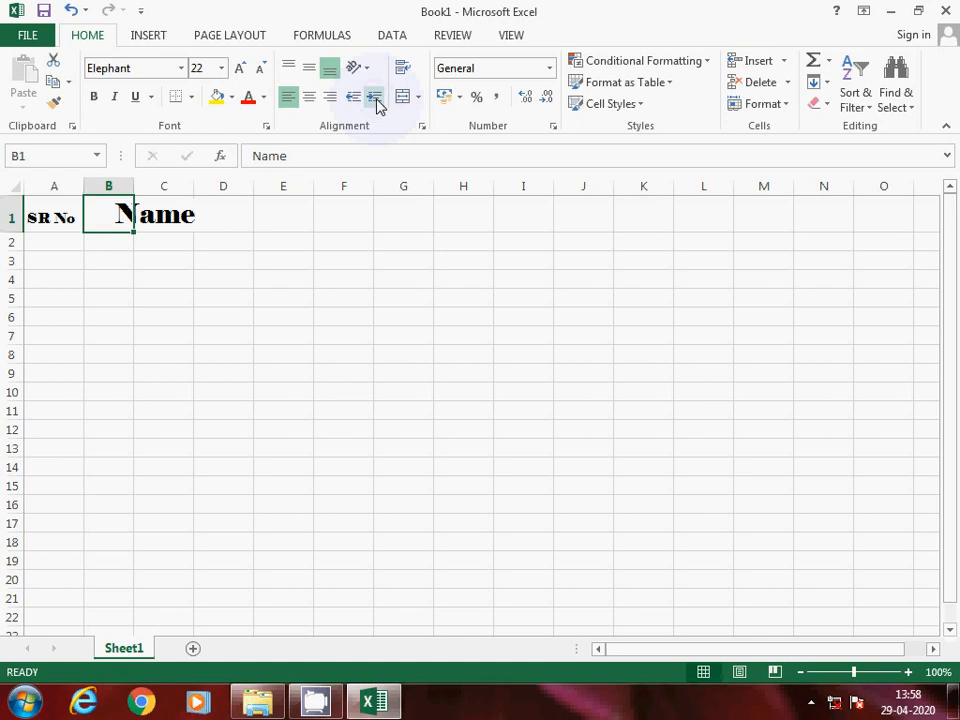
left_click(376, 103)
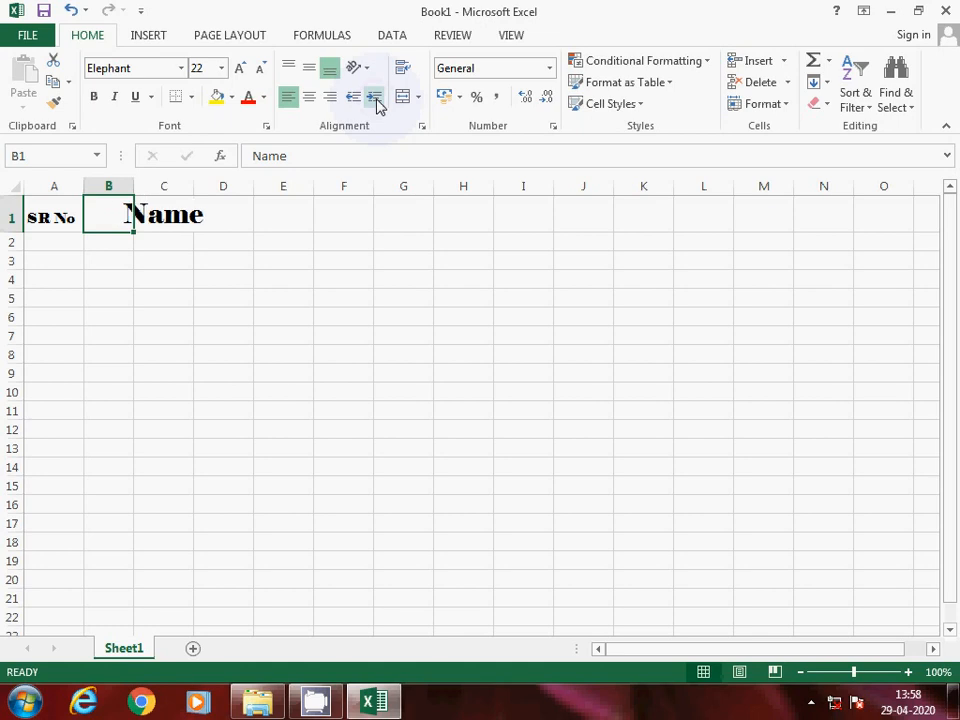
- Decrease the indent of the Name heading in cell B1 by four levels
left_click(351, 103)
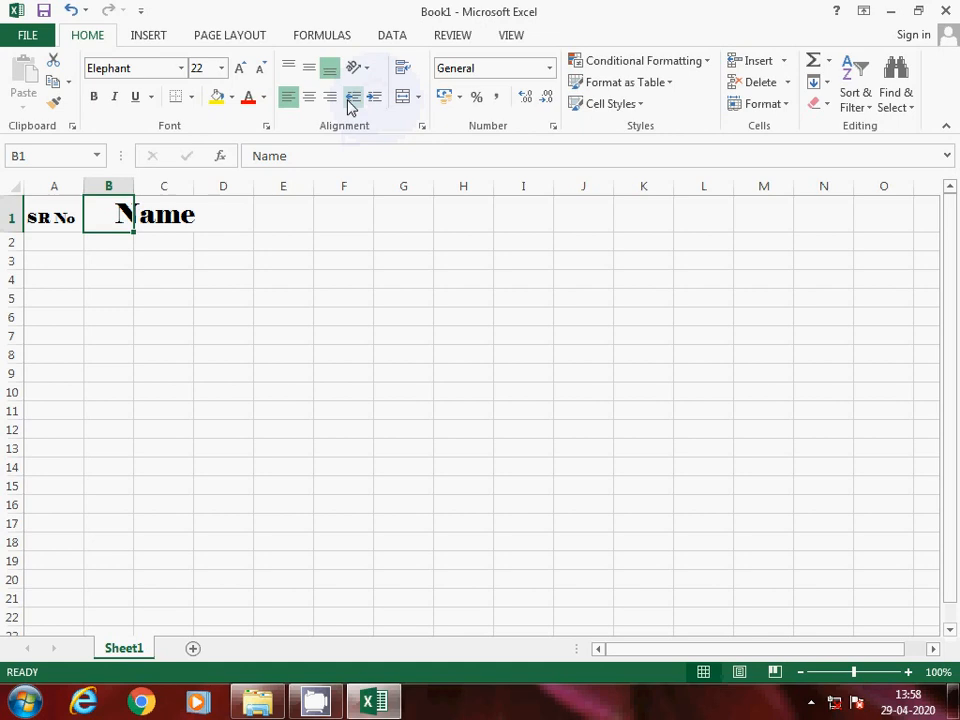
left_click(351, 103)
left_click(351, 103)
left_click(351, 103)
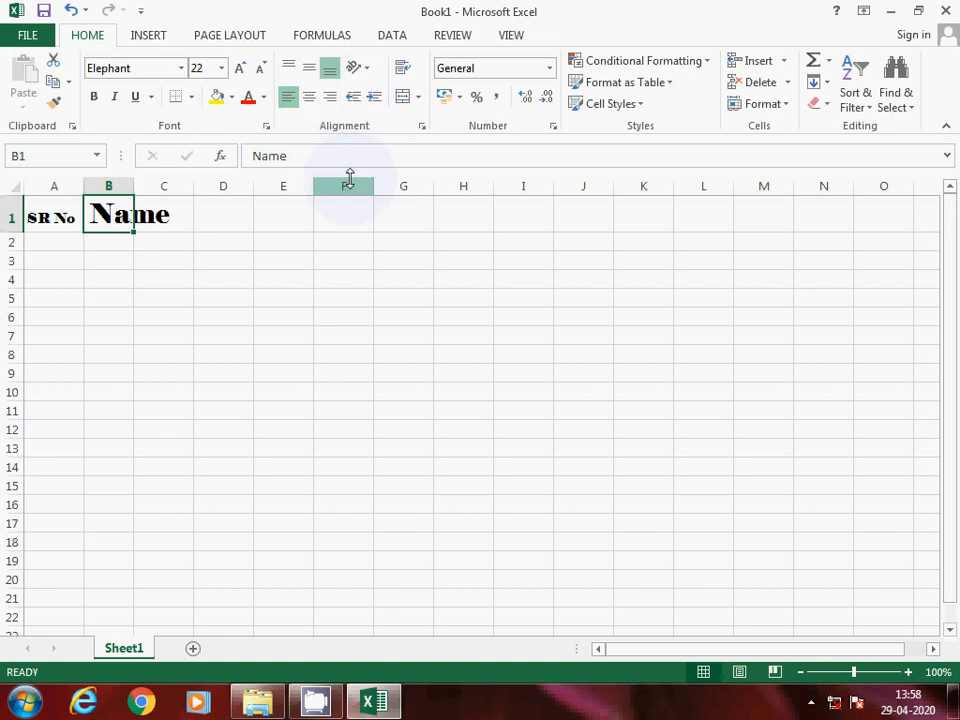
left_click(157, 298)
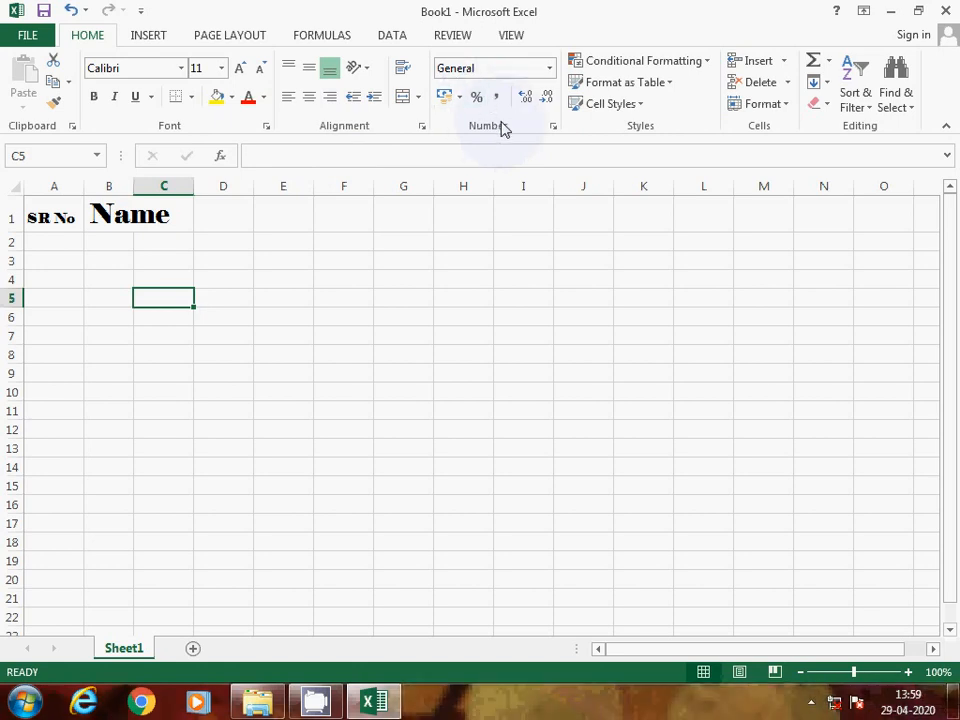
- Look at the conditional formatting options and preview the cell styles on the Name heading in B1
left_click(711, 72)
left_click(711, 72)
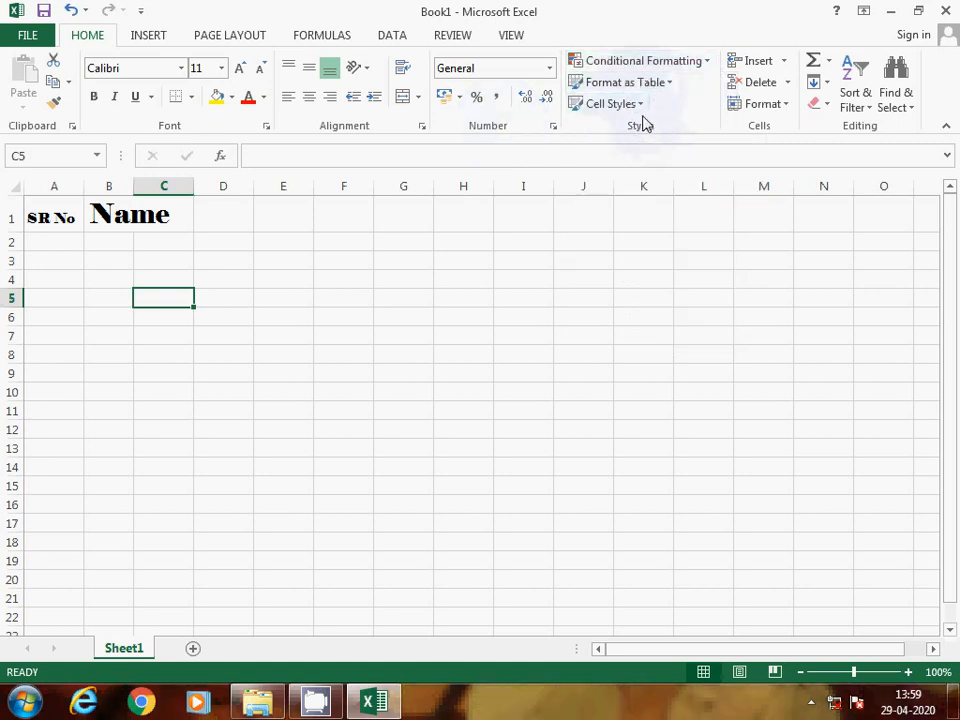
left_click(120, 214)
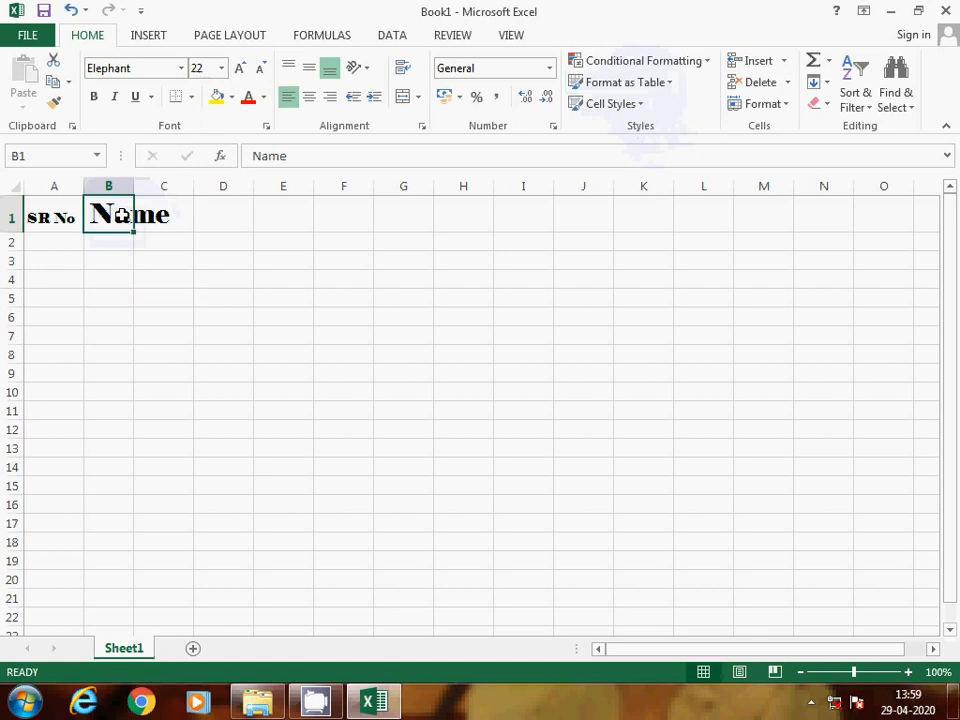
left_click(645, 108)
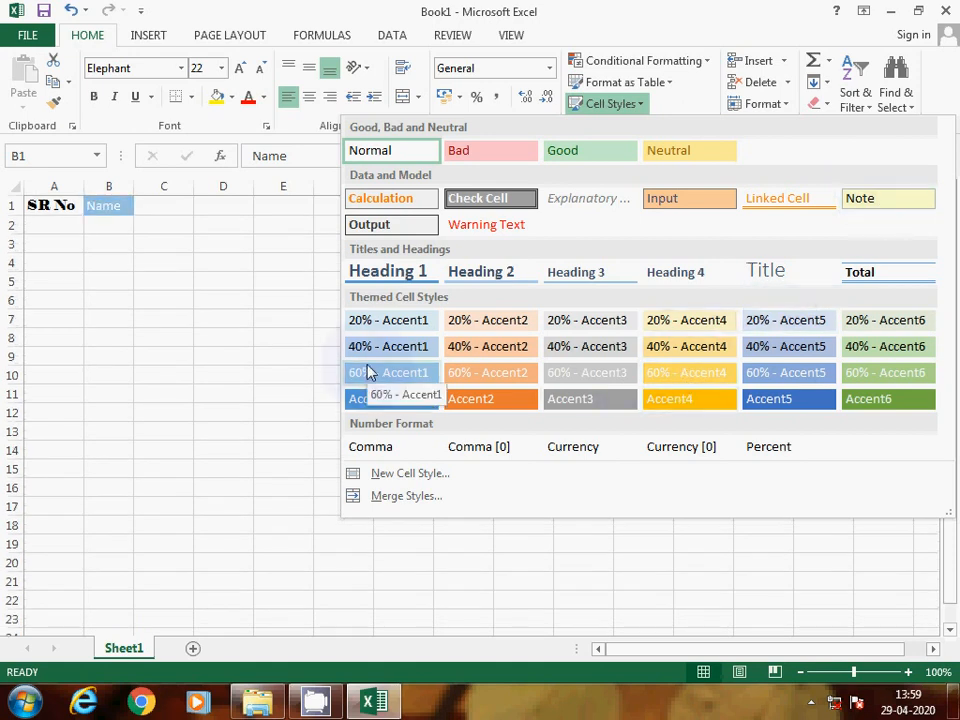
- Look through the Insert, Delete and Format options for cells without applying any of them
left_click(787, 62)
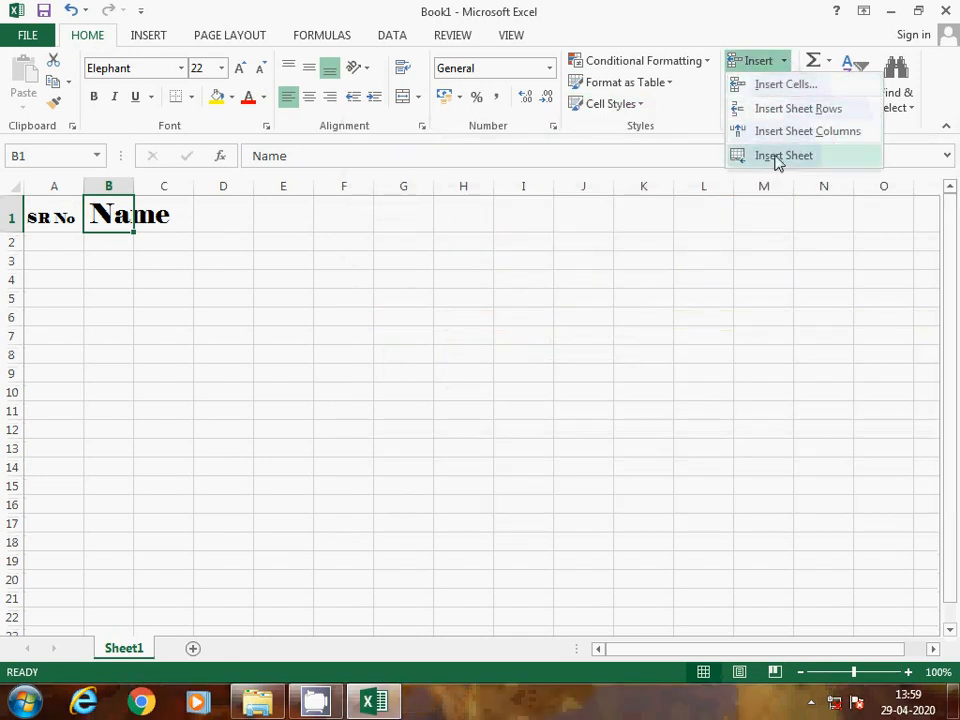
left_click(732, 216)
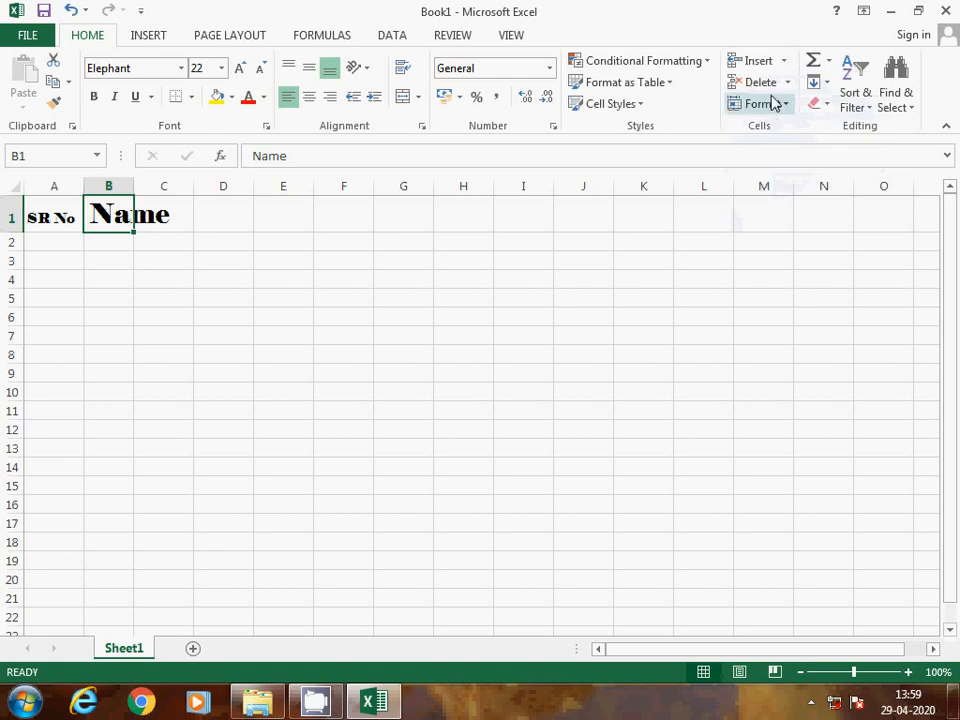
left_click(788, 85)
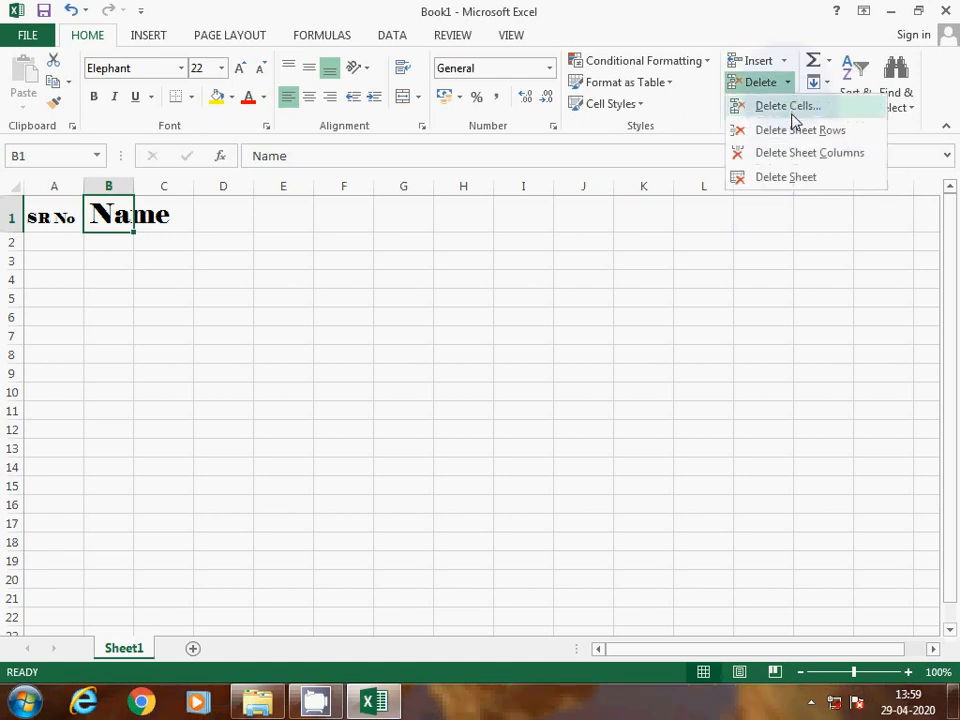
left_click(749, 251)
left_click(786, 105)
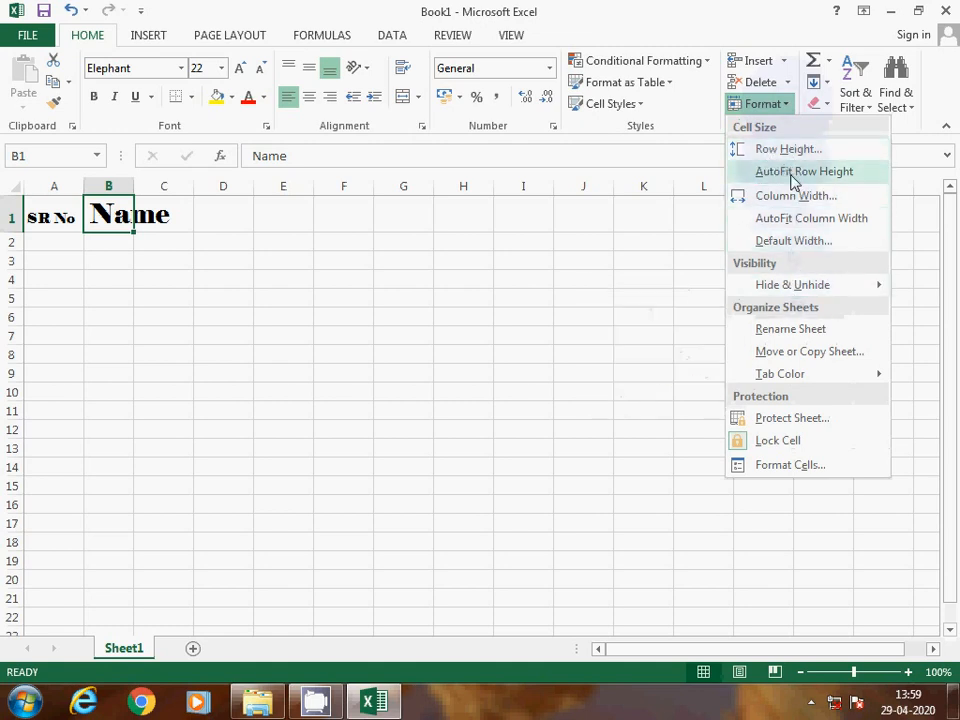
left_click(655, 240)
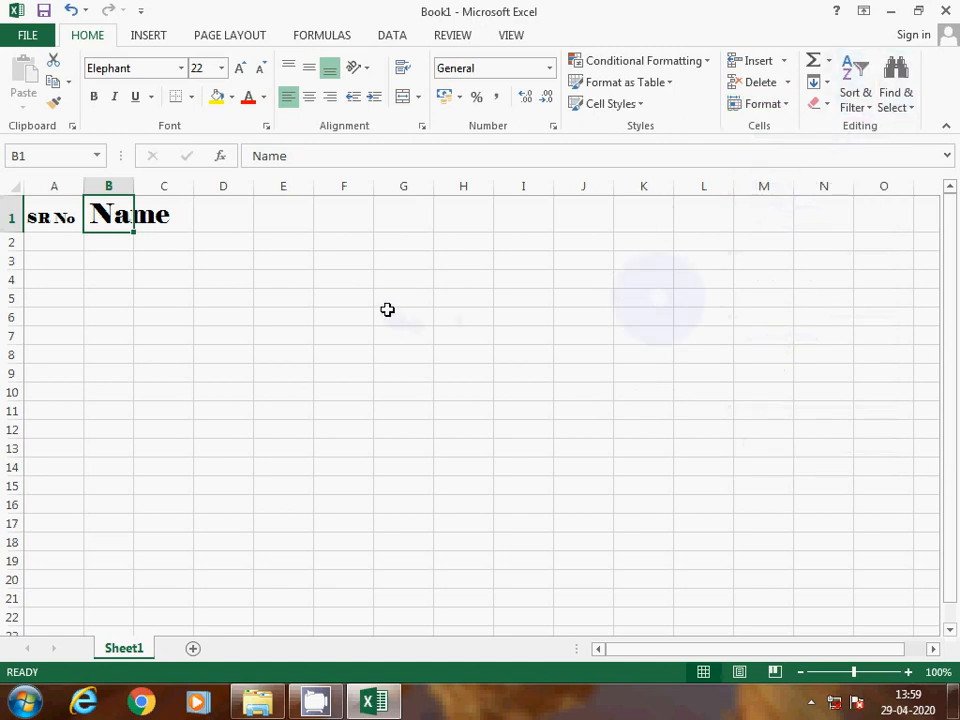
- Autofit column A to the SR No heading and widen column B to fit the Name heading
left_click(58, 218)
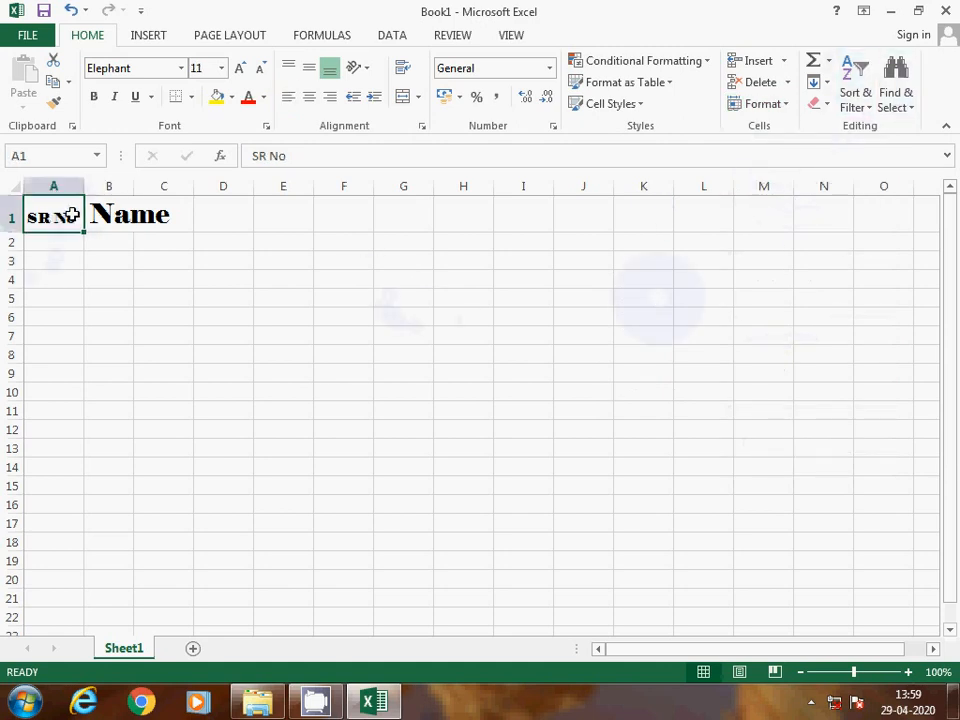
double_click(84, 186)
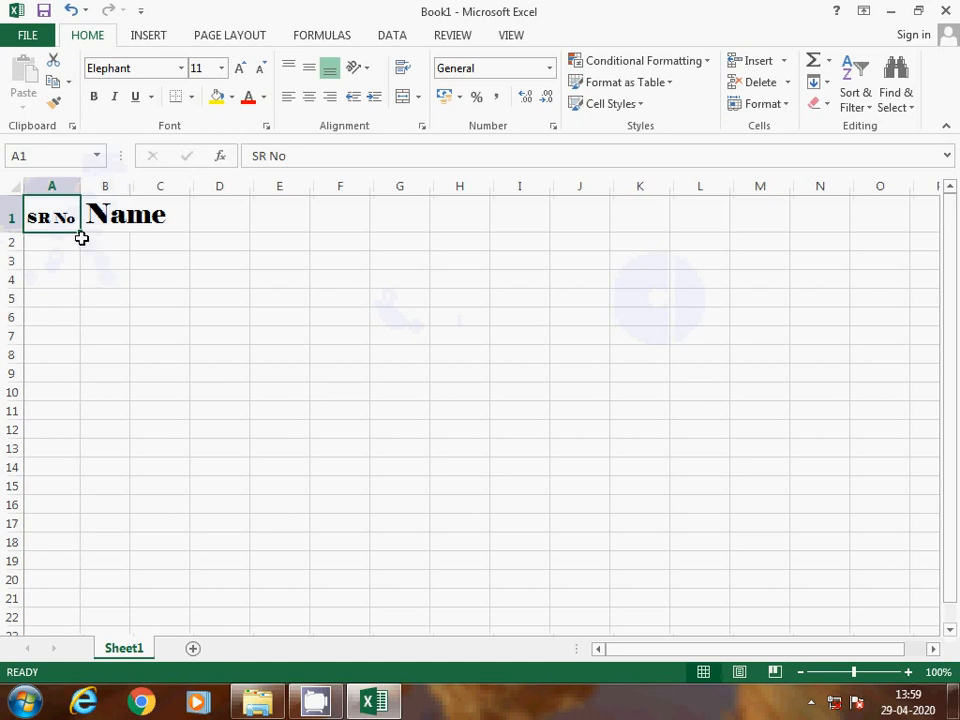
left_click(88, 298)
left_click(48, 214)
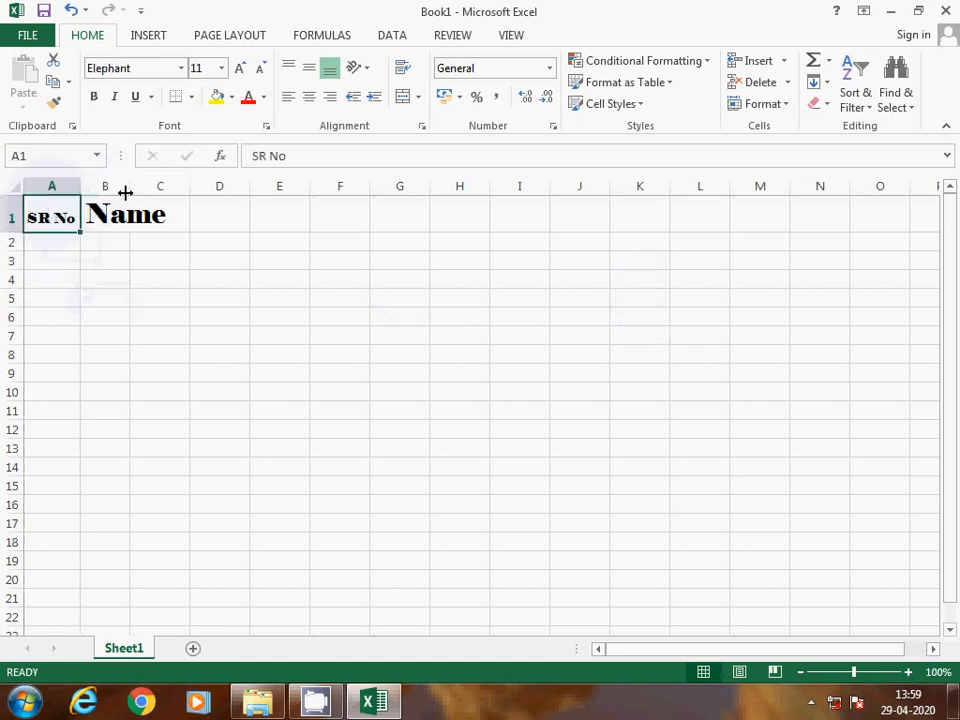
left_click_drag(127, 191, 175, 191)
left_click(130, 340)
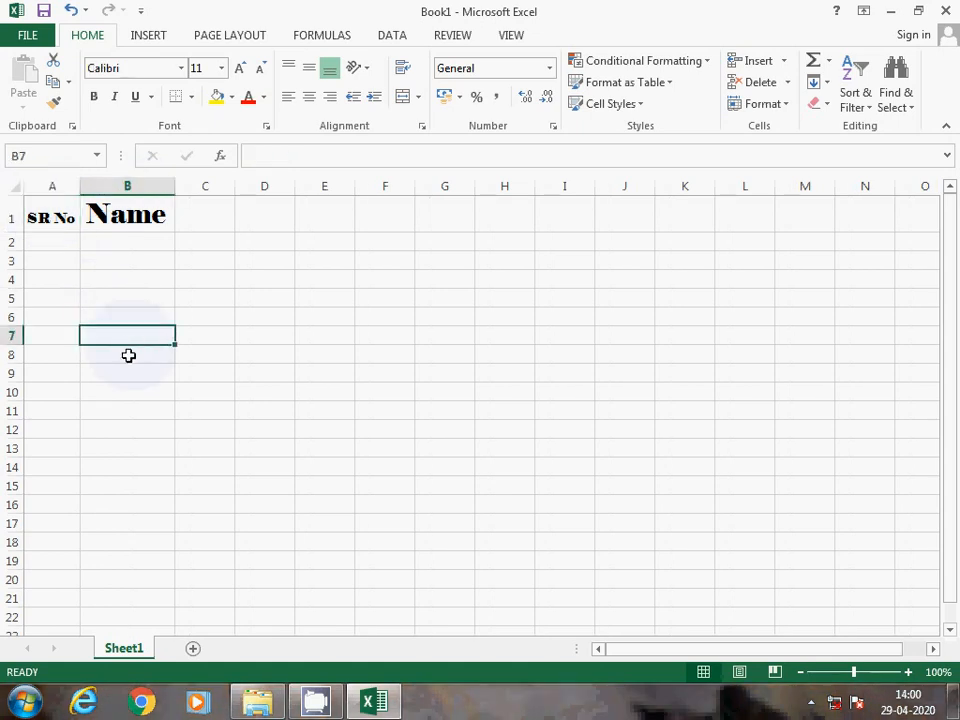
- Enter the serial numbers 1 to 5 in cells A2 to A6 under the SR No heading
left_click(34, 220)
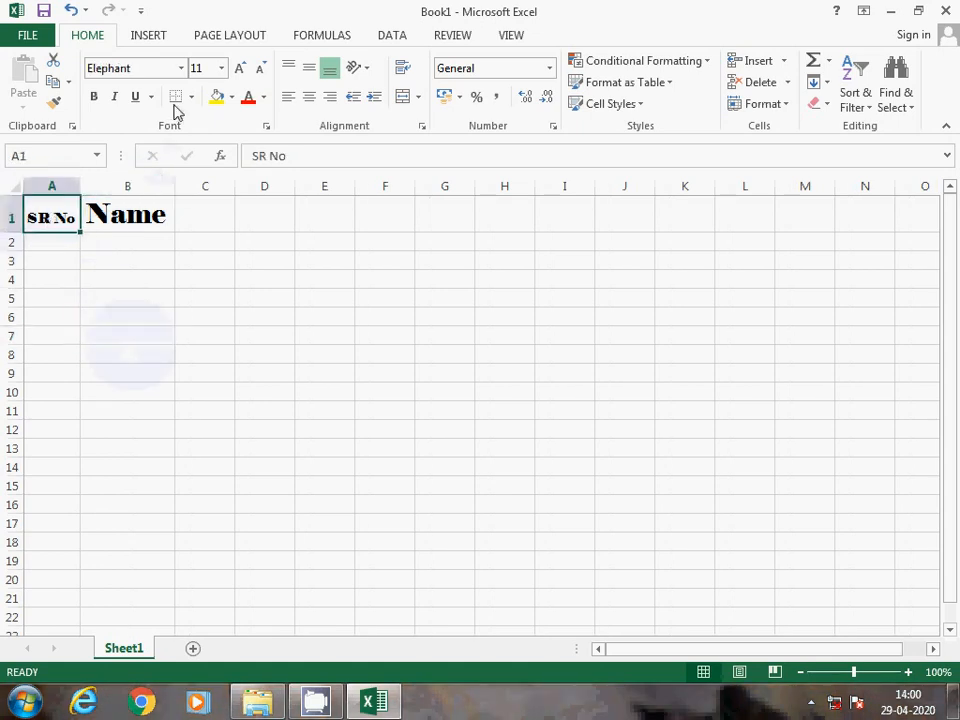
left_click(34, 242)
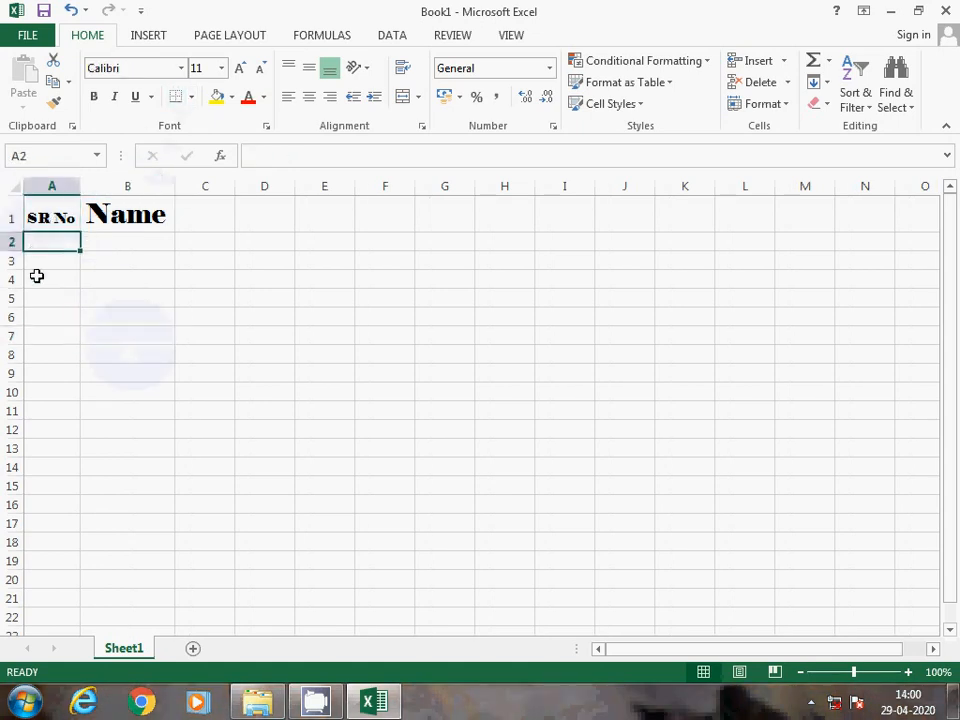
type("1")
key("Return")
type("2")
key("Return")
type("3")
key("Return")
type("4 5")
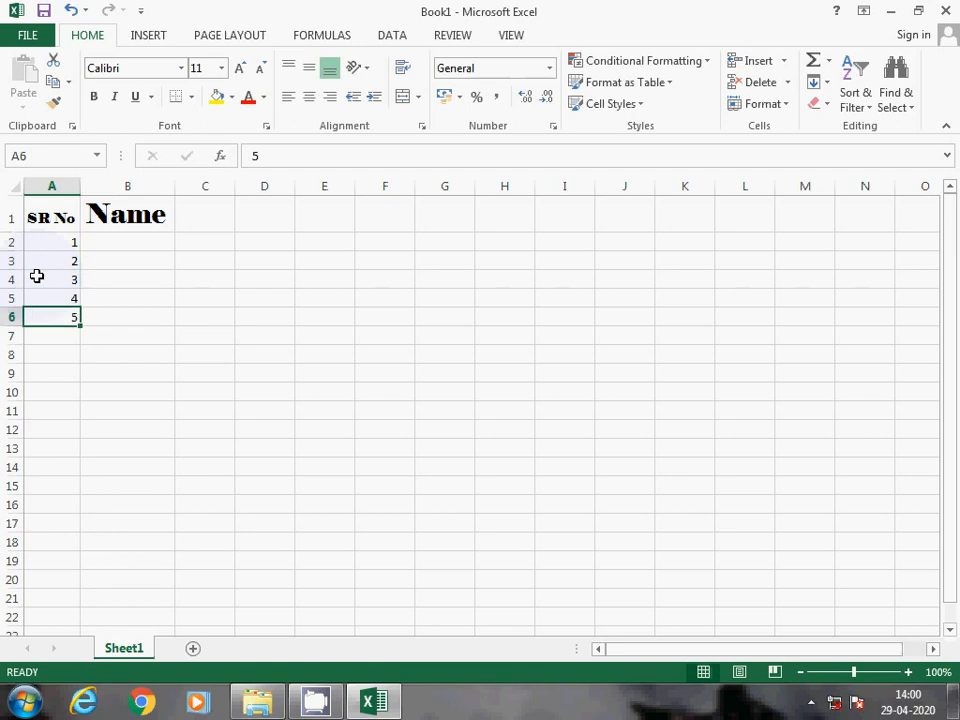
key("Return")
key("Up")
- Clear the serial numbers 3, 4 and 5 from cells A4 to A6
left_click(36, 276)
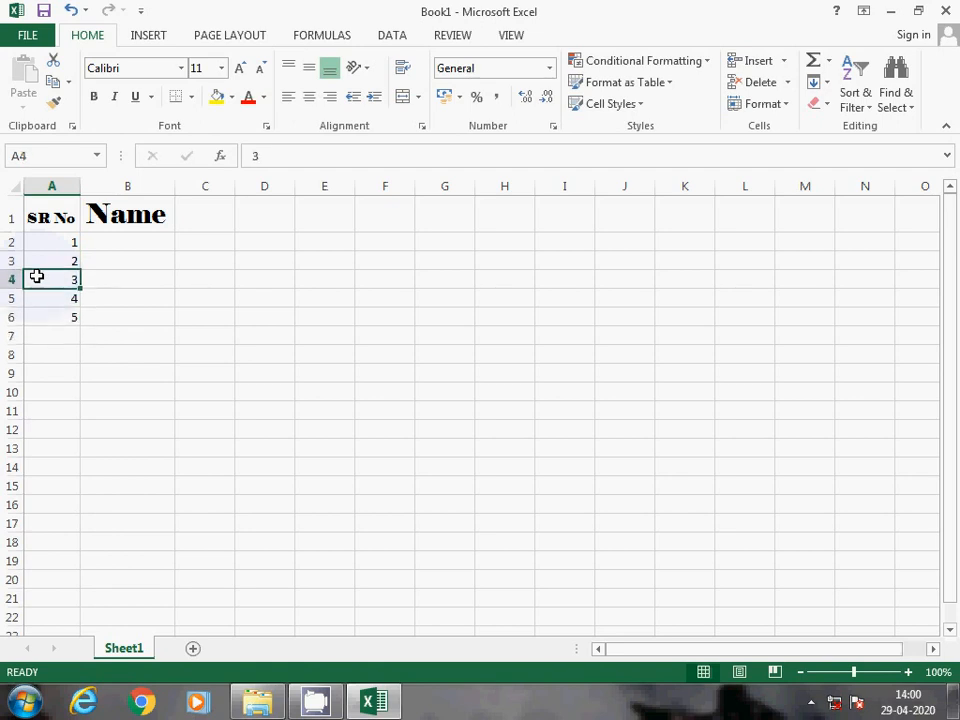
key("shift+Down")
key("shift+Down")
key("Delete")
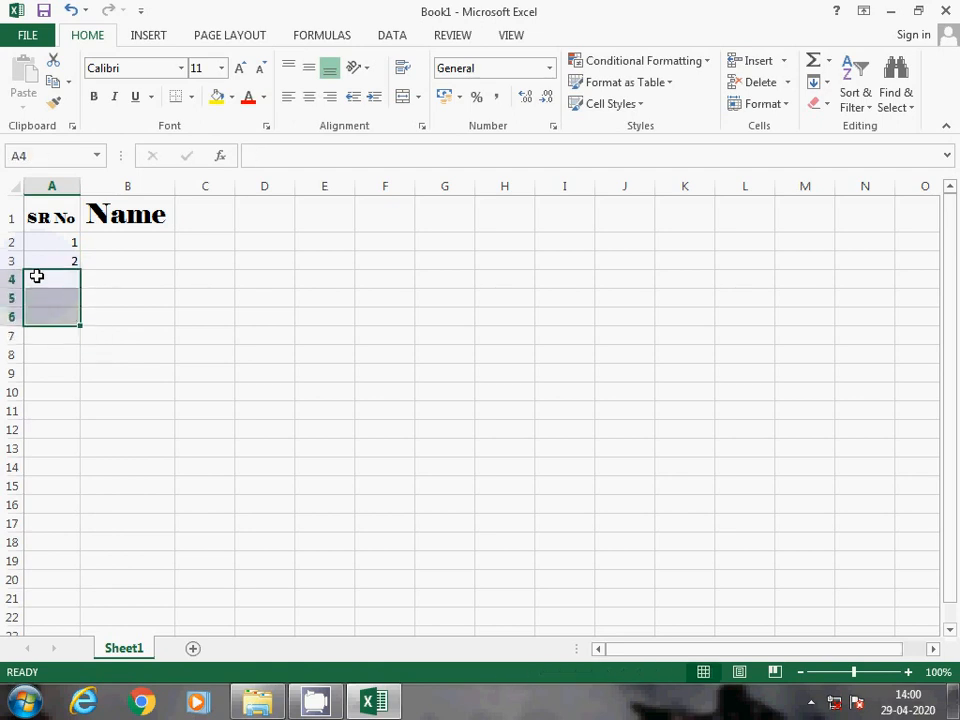
key("Up")
key("Up")
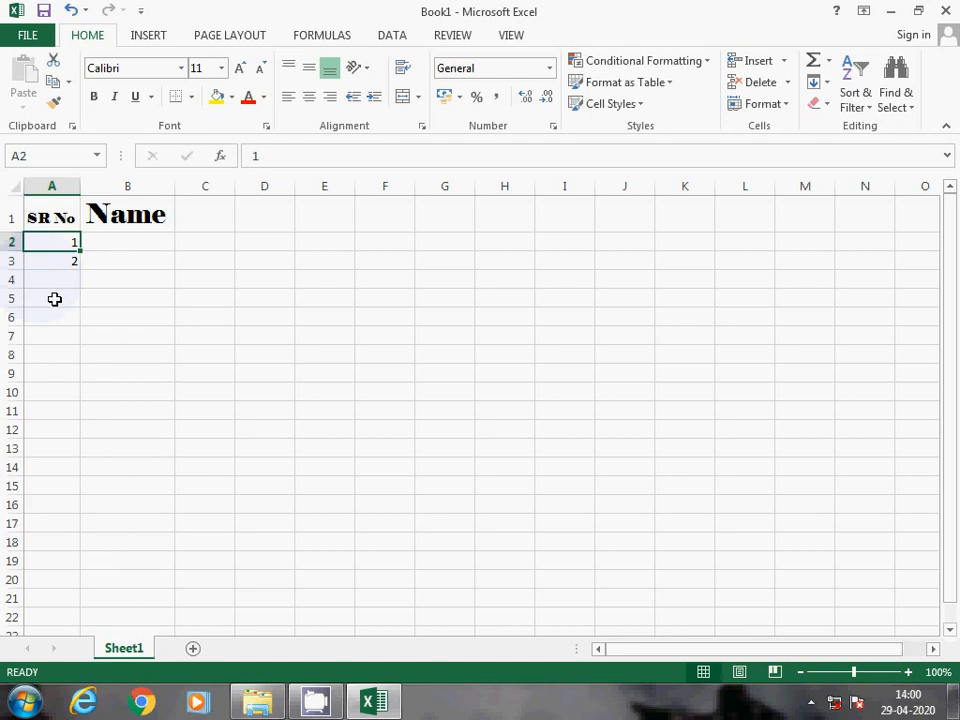
- Fill the number series from cells A2:A3 down to A11 to number the rows 1 to 10
left_click(54, 298)
left_click(62, 238)
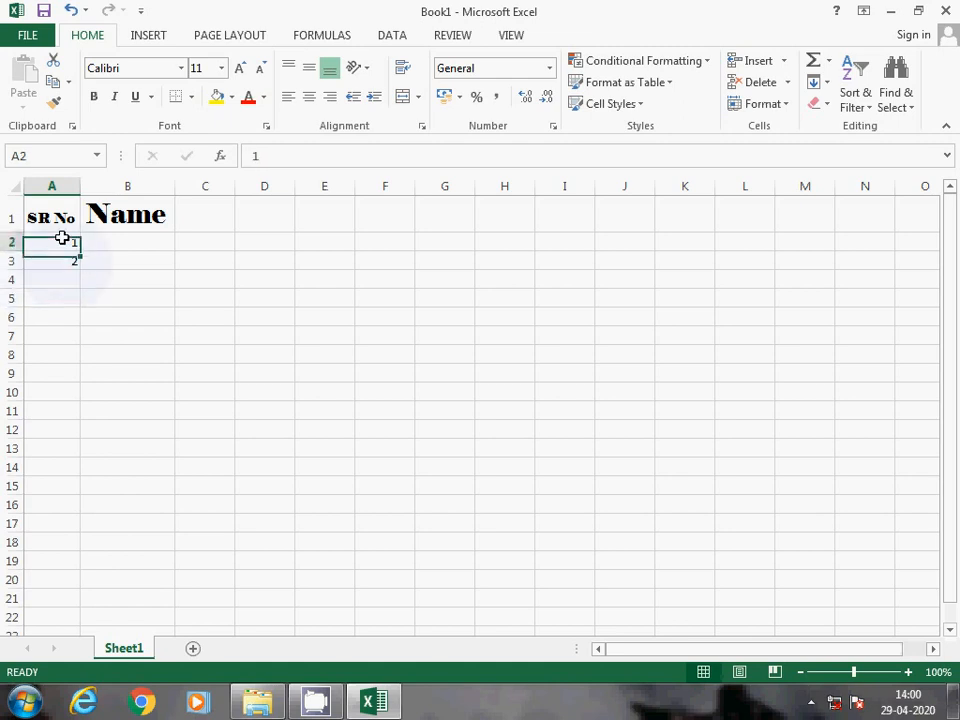
left_click_drag(63, 240, 64, 256)
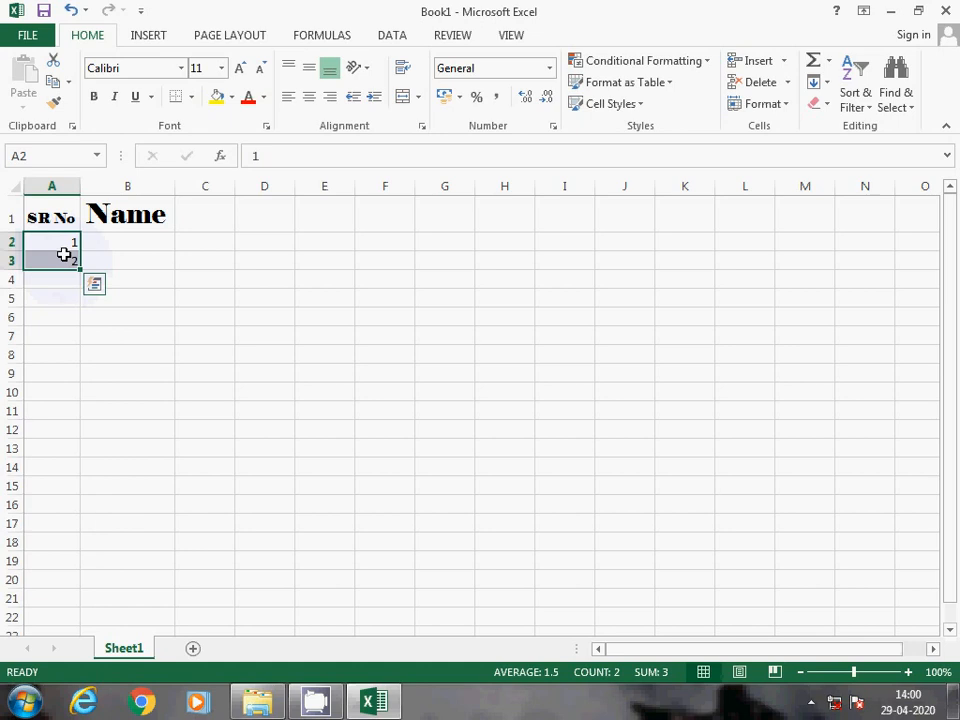
left_click(68, 292)
left_click(58, 240)
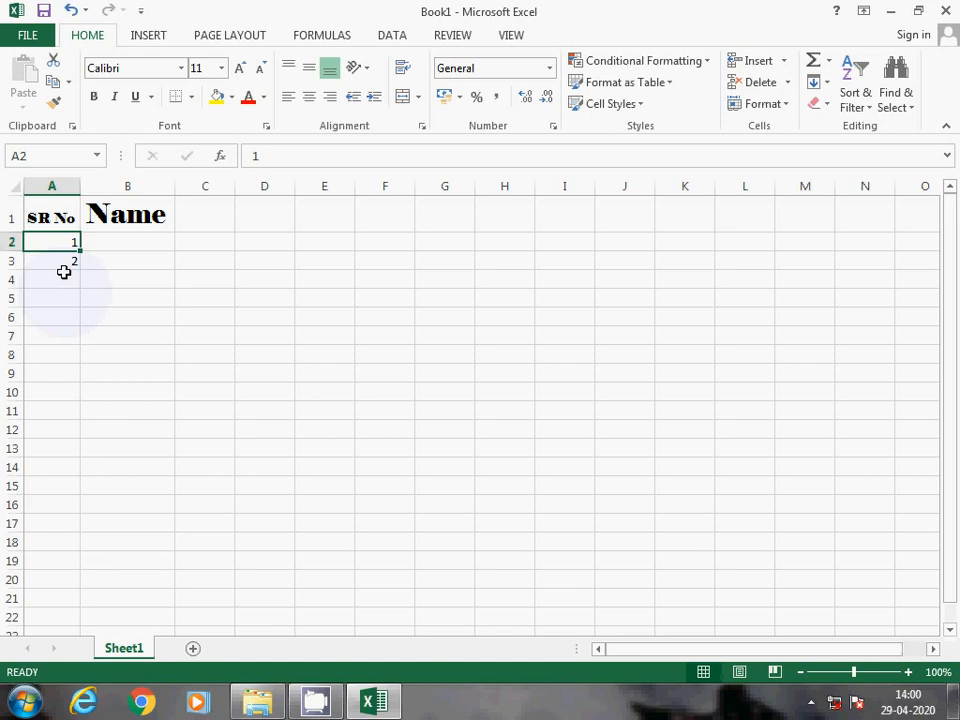
left_click_drag(62, 241, 64, 262)
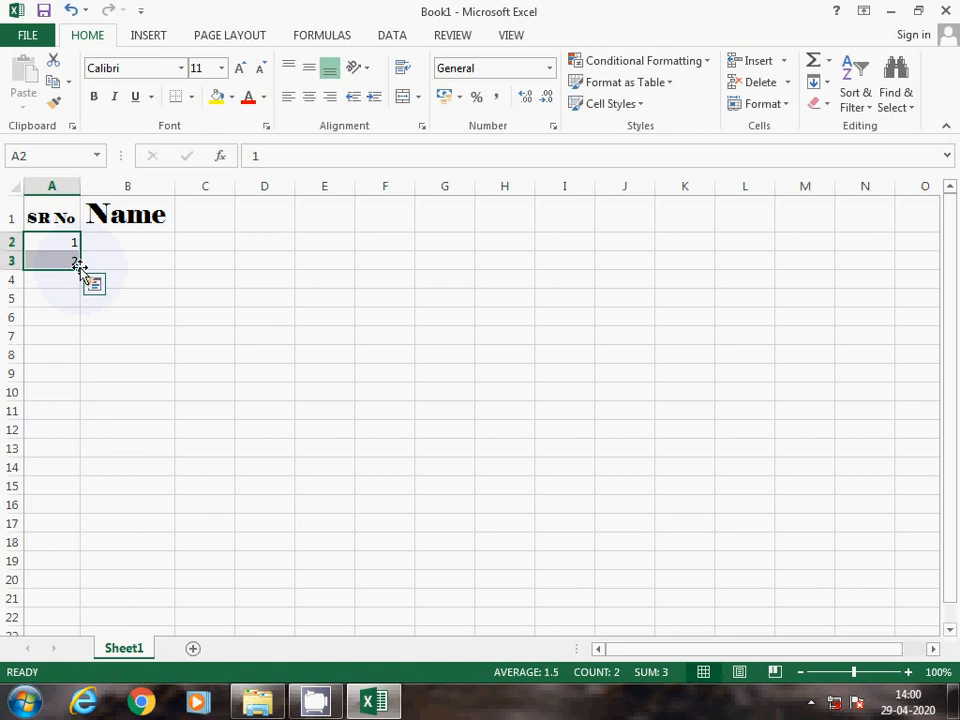
left_click_drag(79, 266, 84, 424)
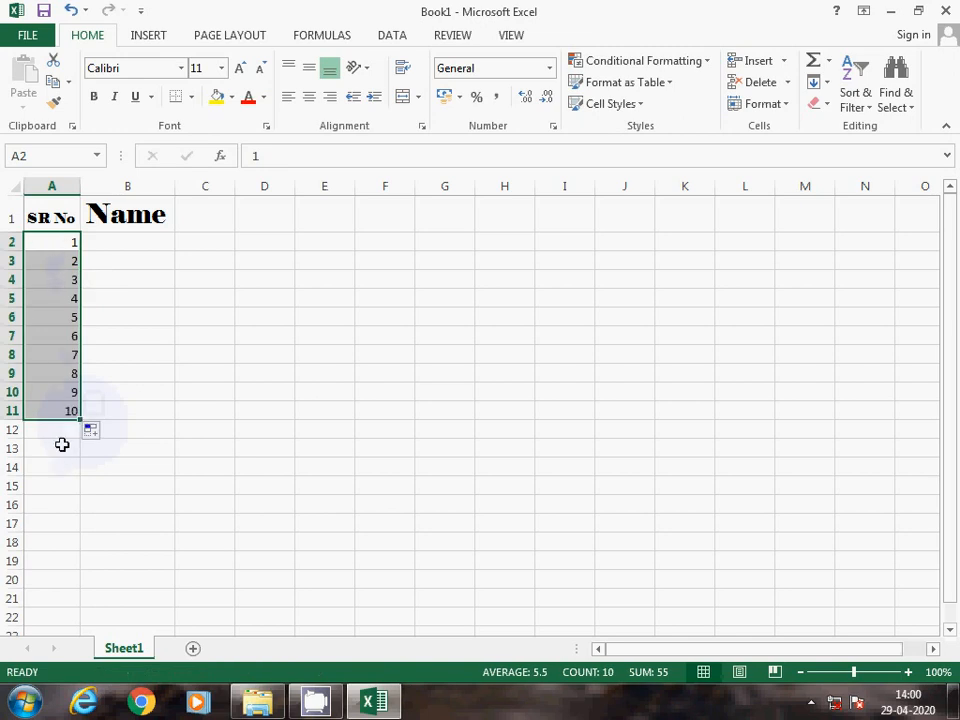
left_click(62, 444)
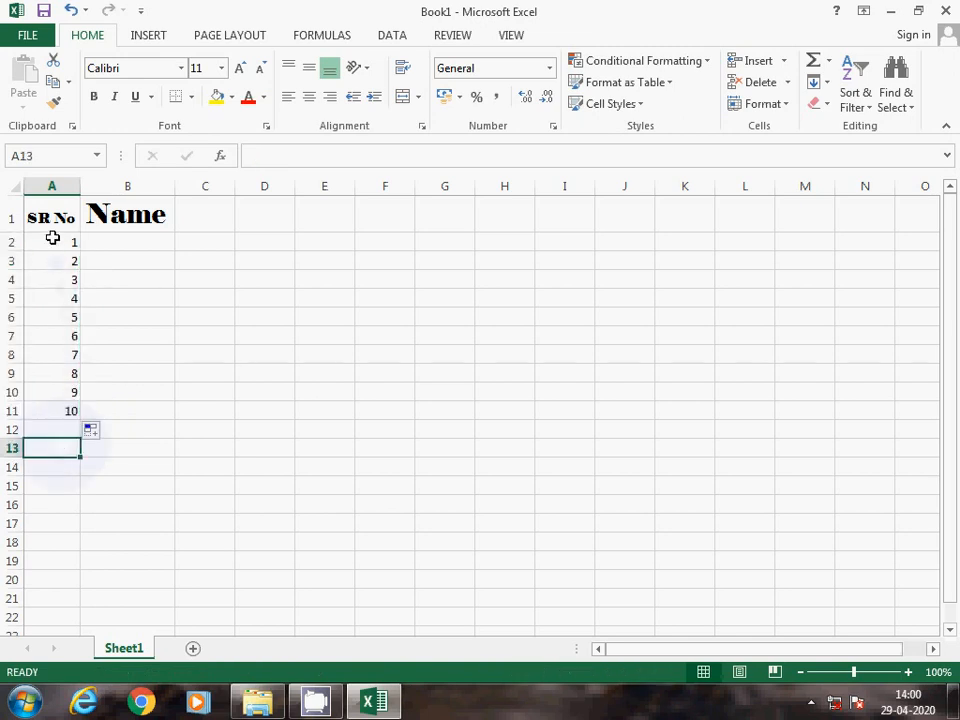
left_click_drag(51, 240, 55, 261)
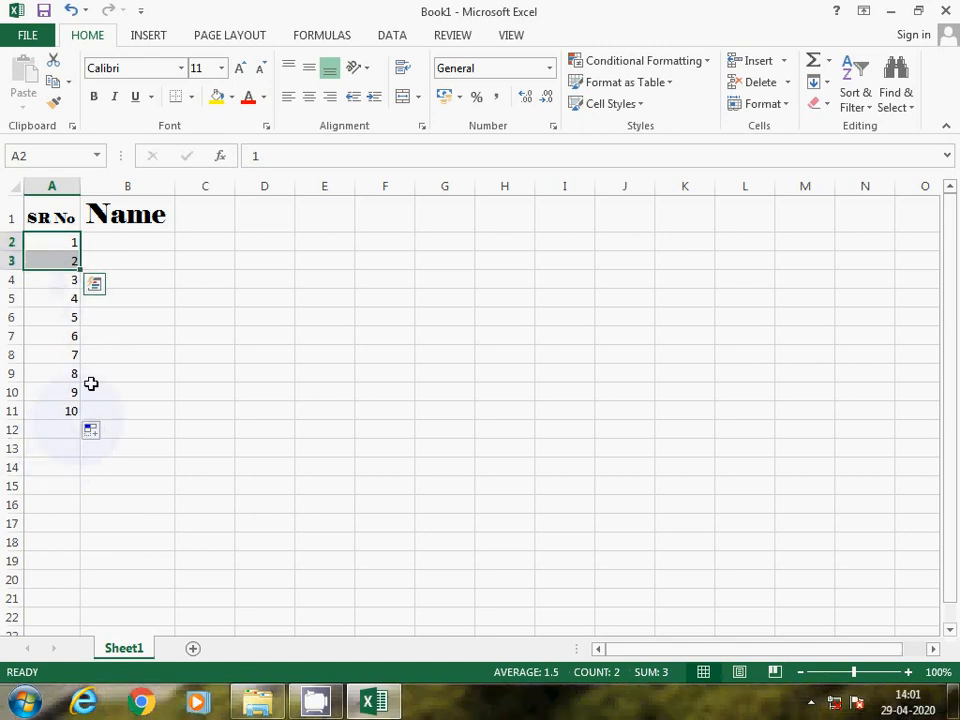
- Enter a different first name in each of cells B2 to B5 under the Name heading
left_click(104, 243)
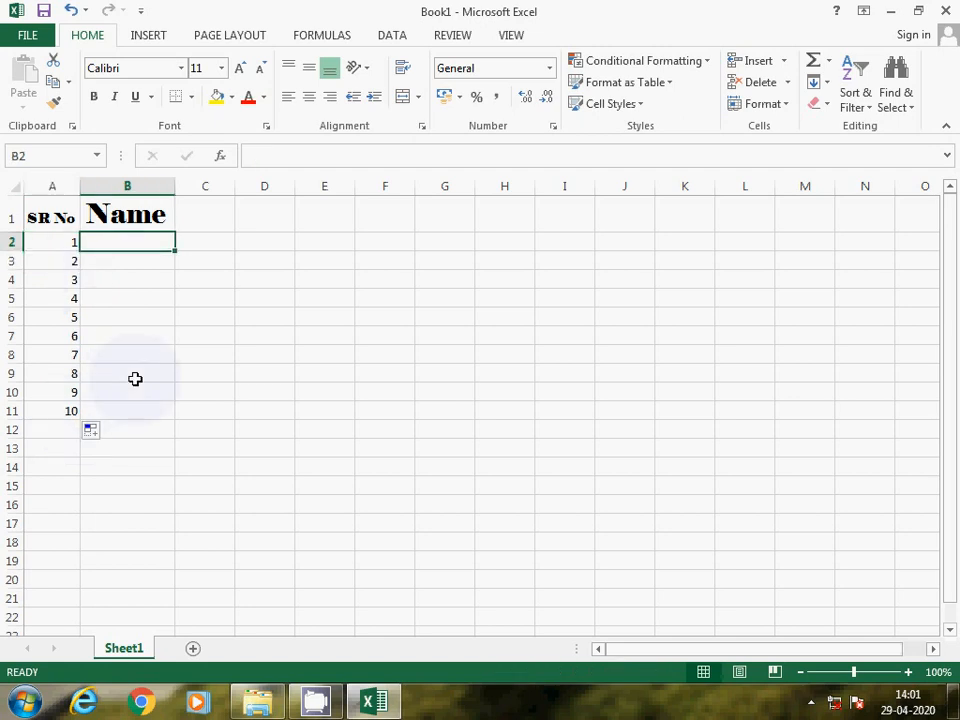
type("Ak")
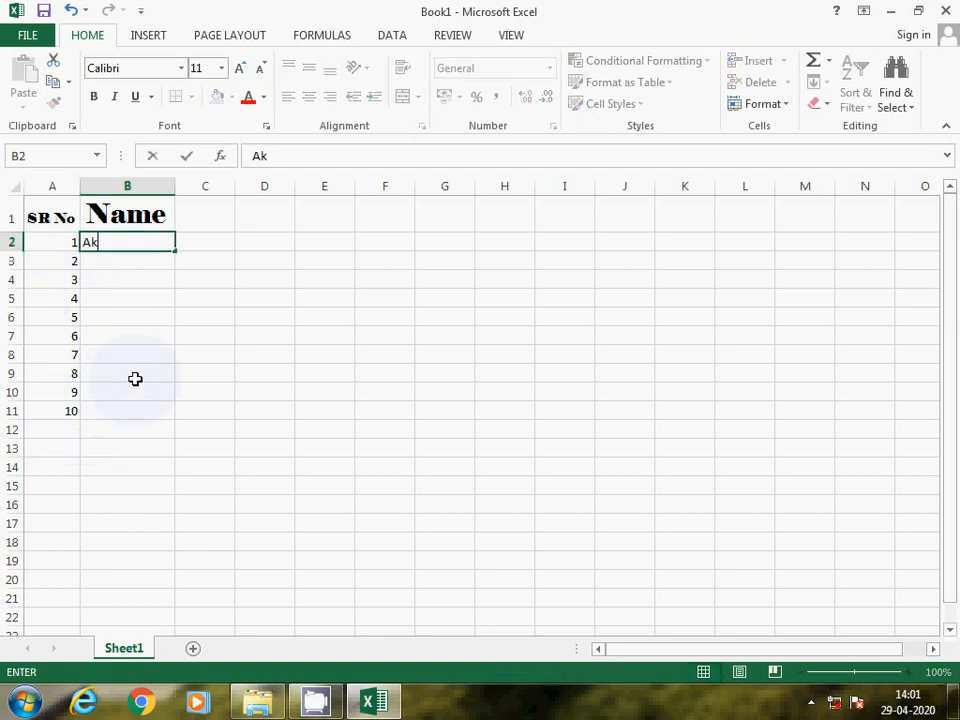
type("sh")
key("Return")
type("Nak")
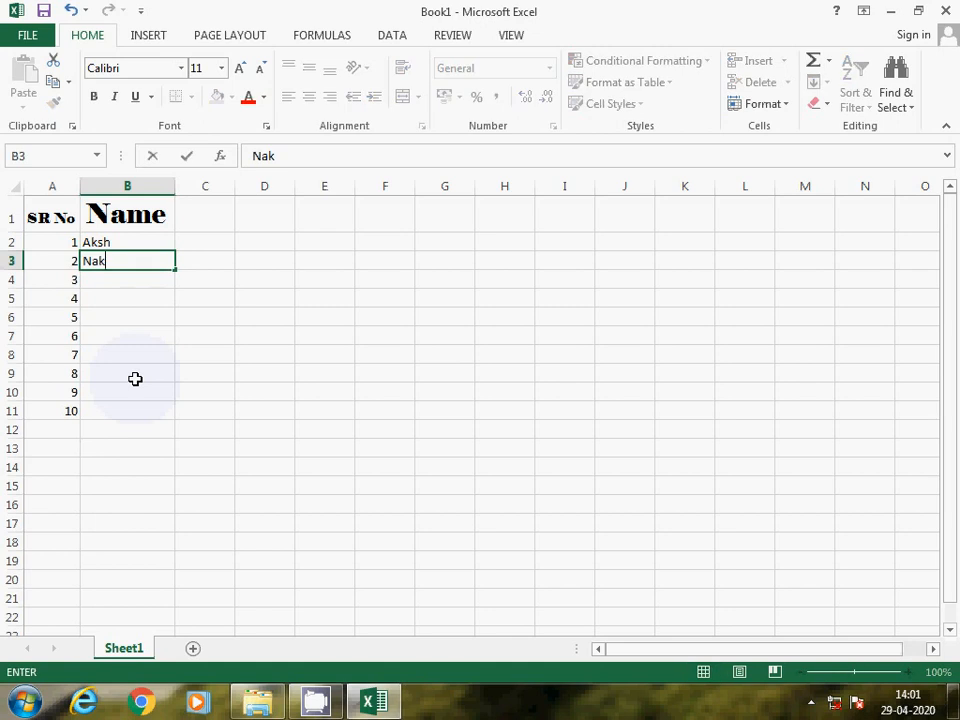
type("sh")
key("Return")
type("Laksh")
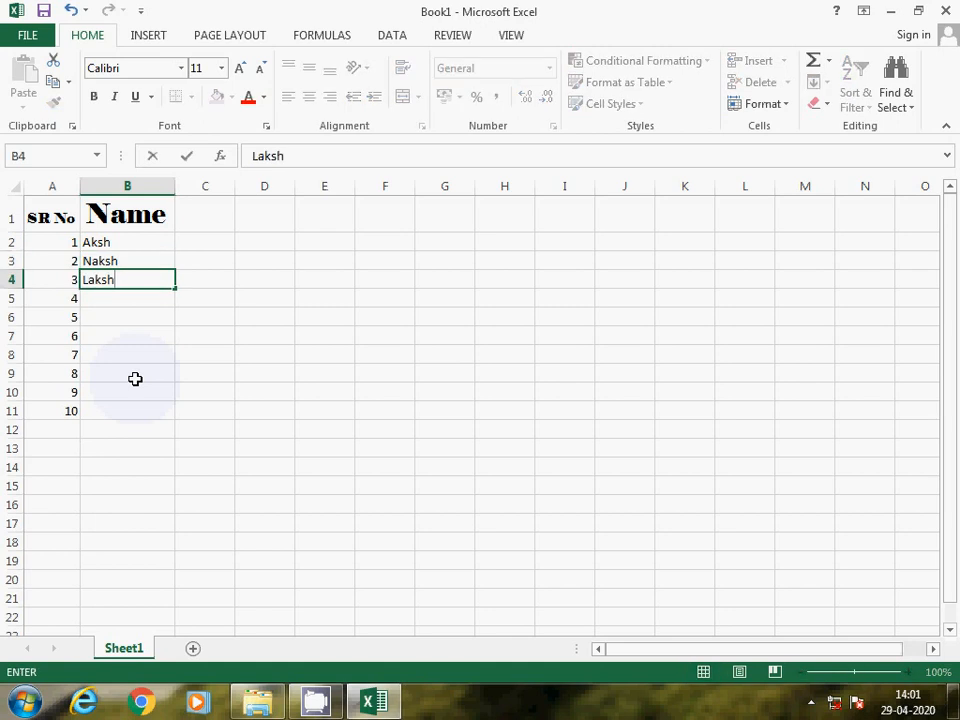
key("Return")
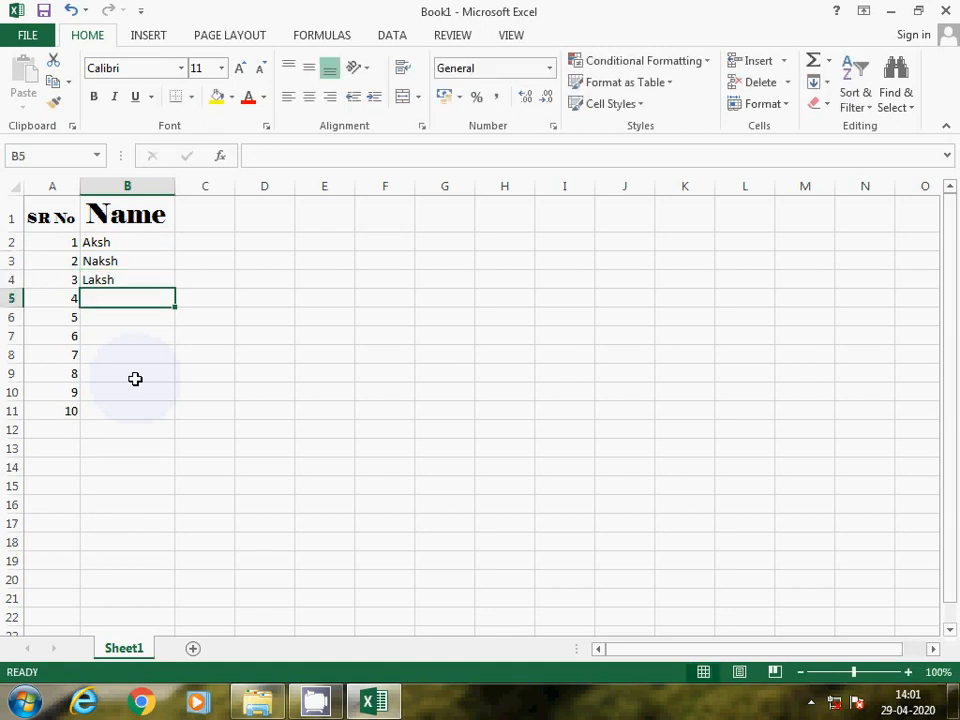
type("Moksh")
key("Return")
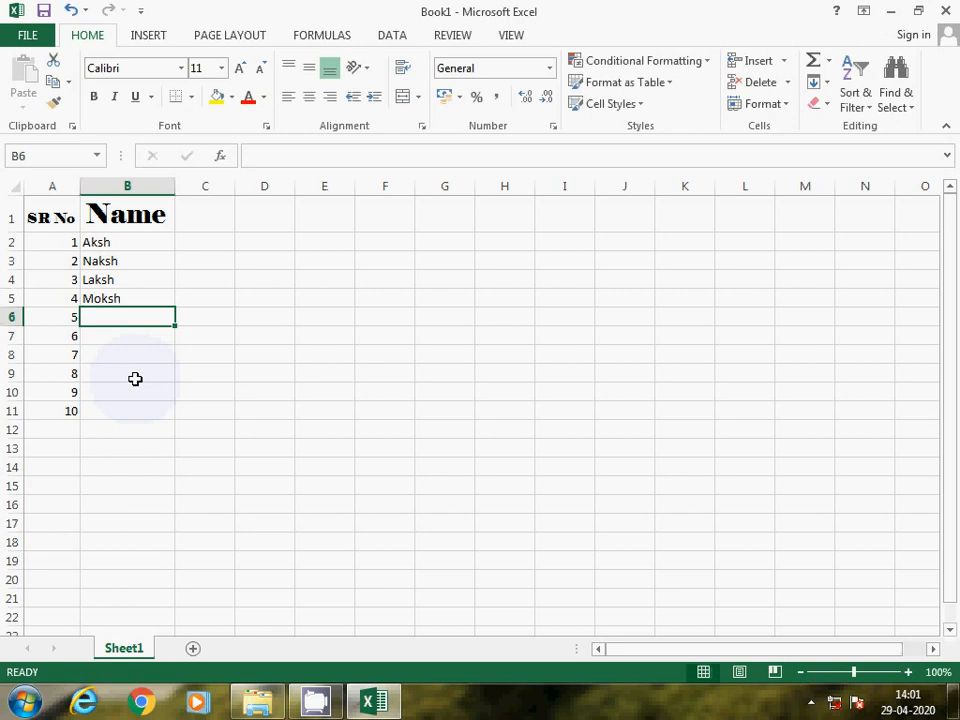
- Enter first names for serial numbers 5 to 7 in cells B6 to B8
type("o")
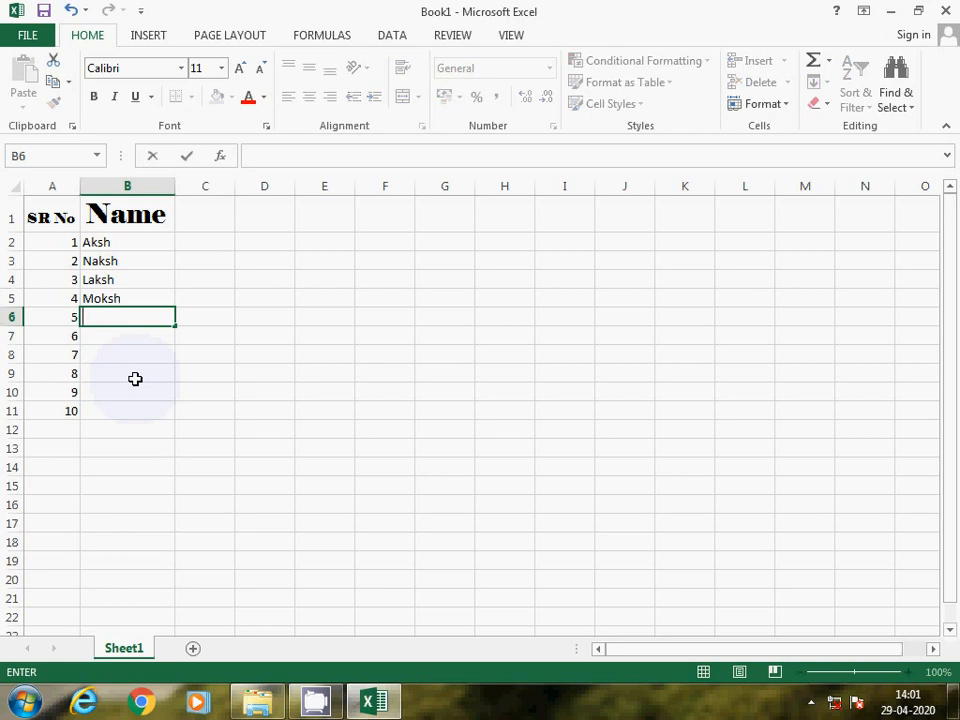
type("Mohin")
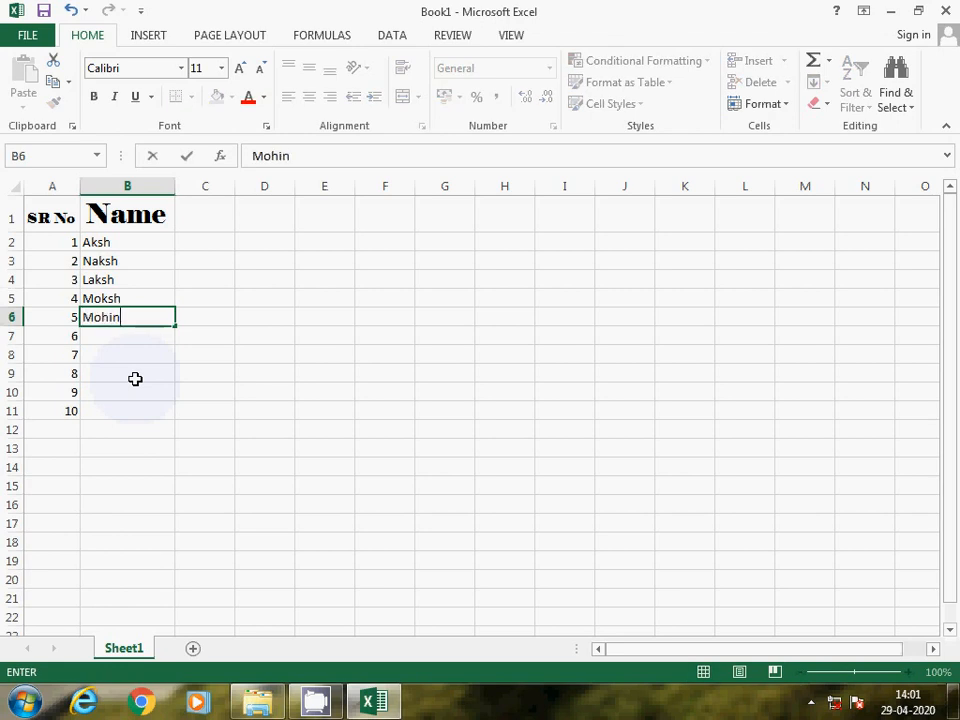
type("i")
key("Return")
type("S")
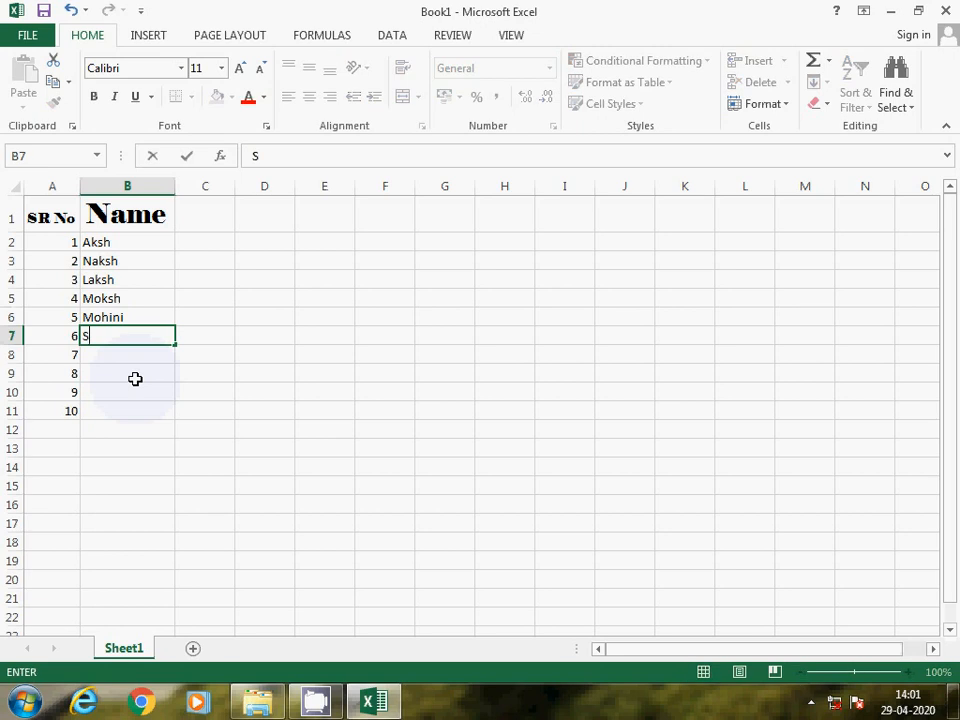
type("wati")
key("Return")
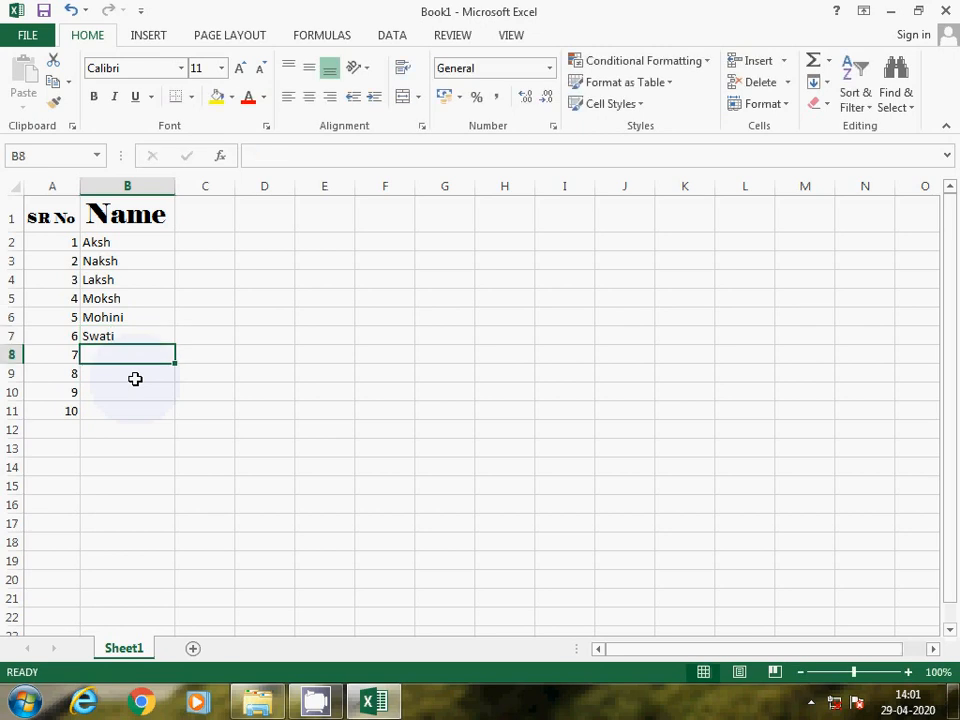
type("L")
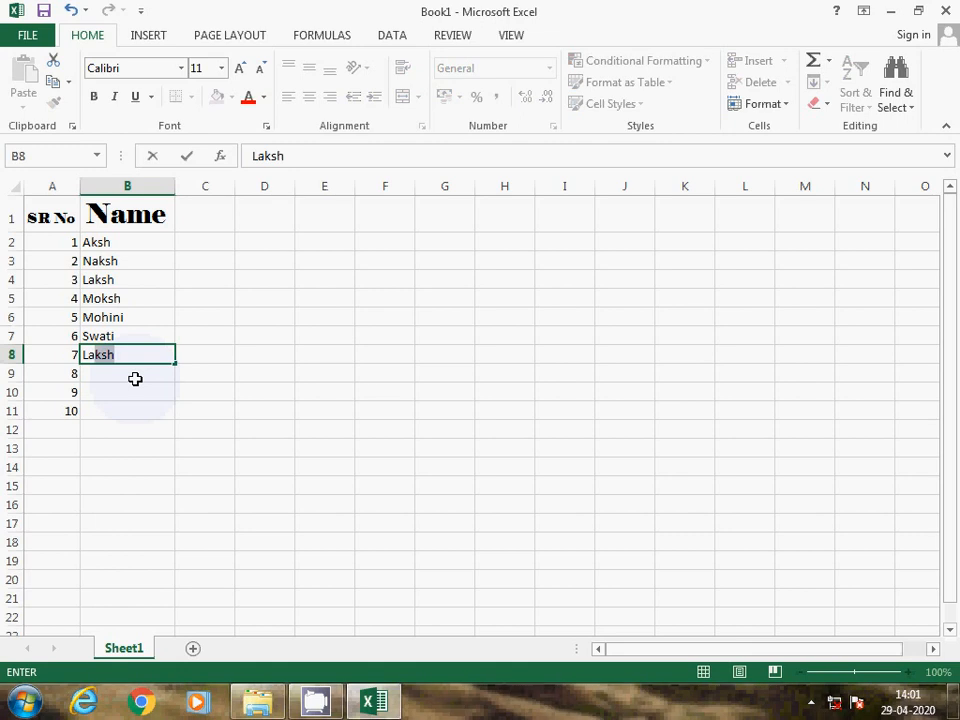
type("at")
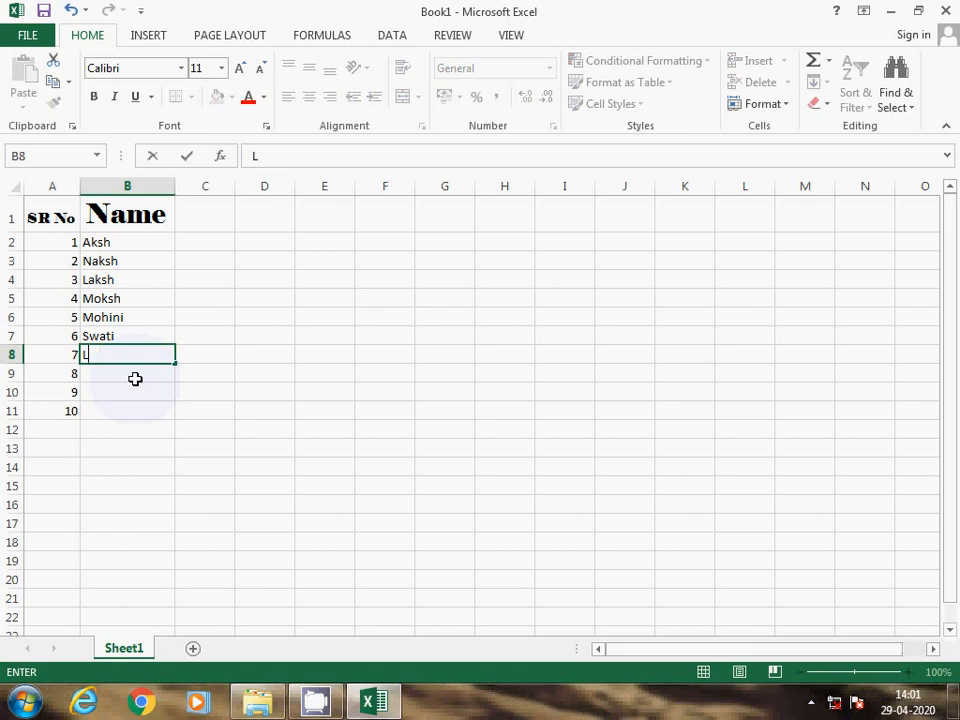
type("esh")
key("Return")
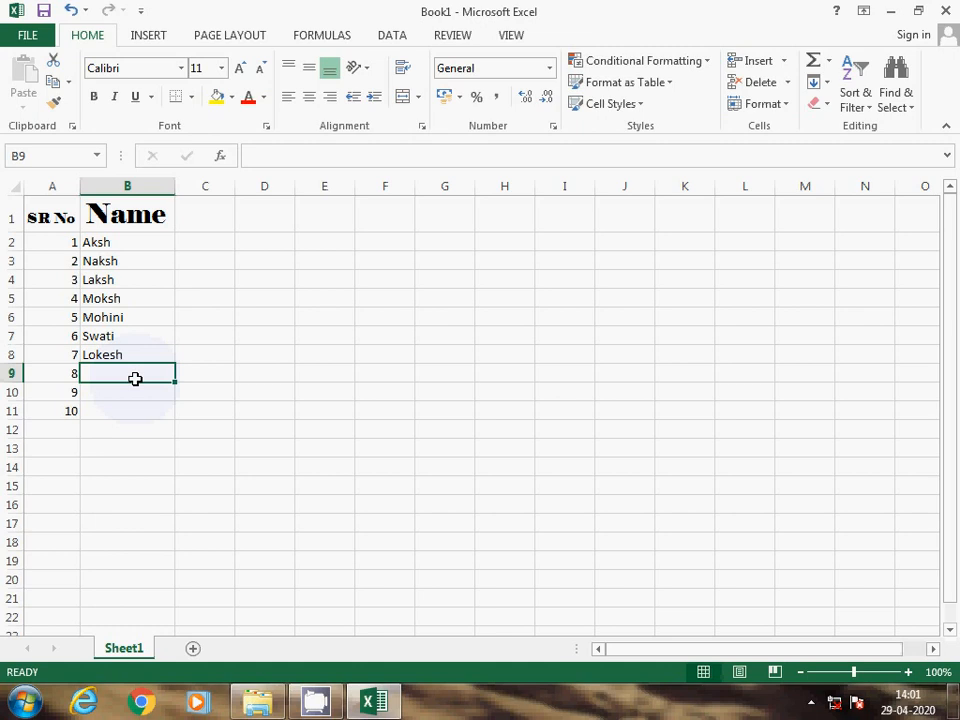
- Enter names for serial numbers 8 to 10 in cells B9 to B11
type("Man")
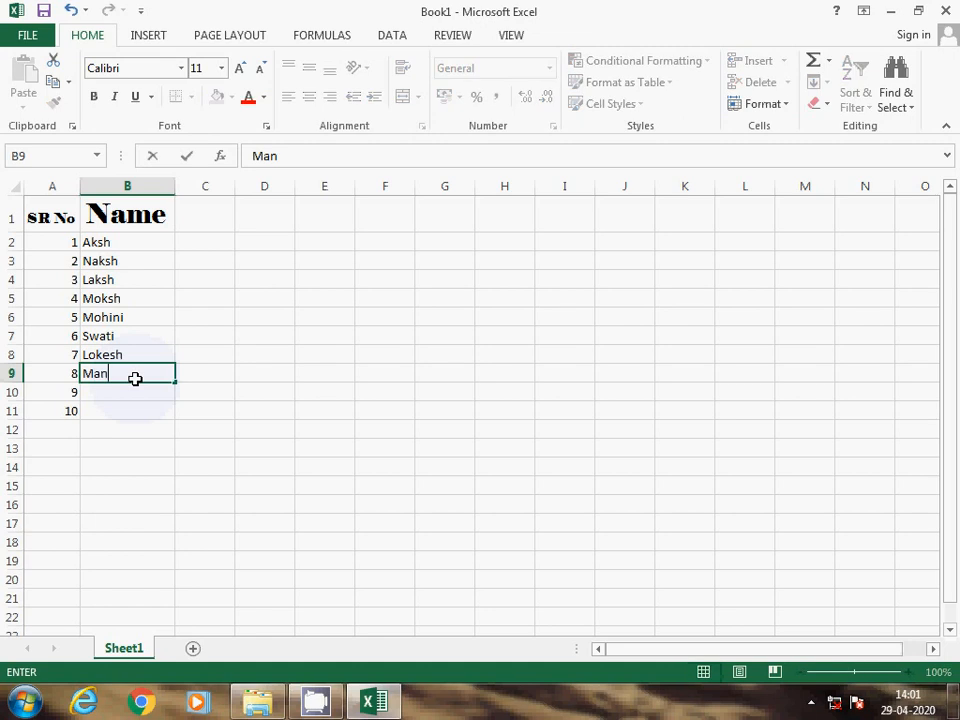
key("Return")
type("Pan")
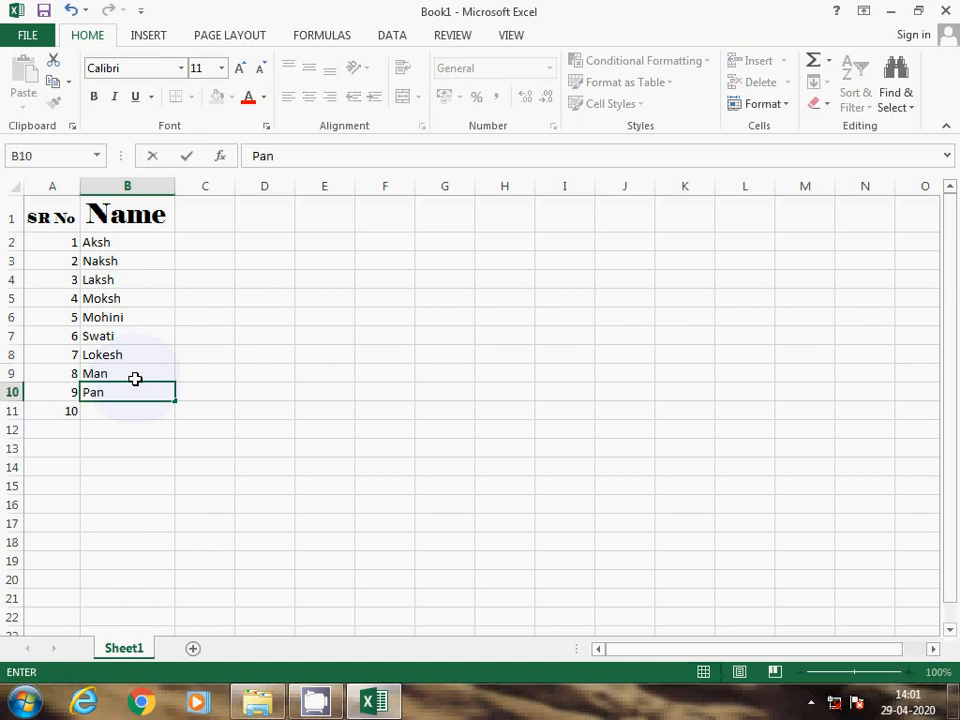
type("dit")
key("Return")
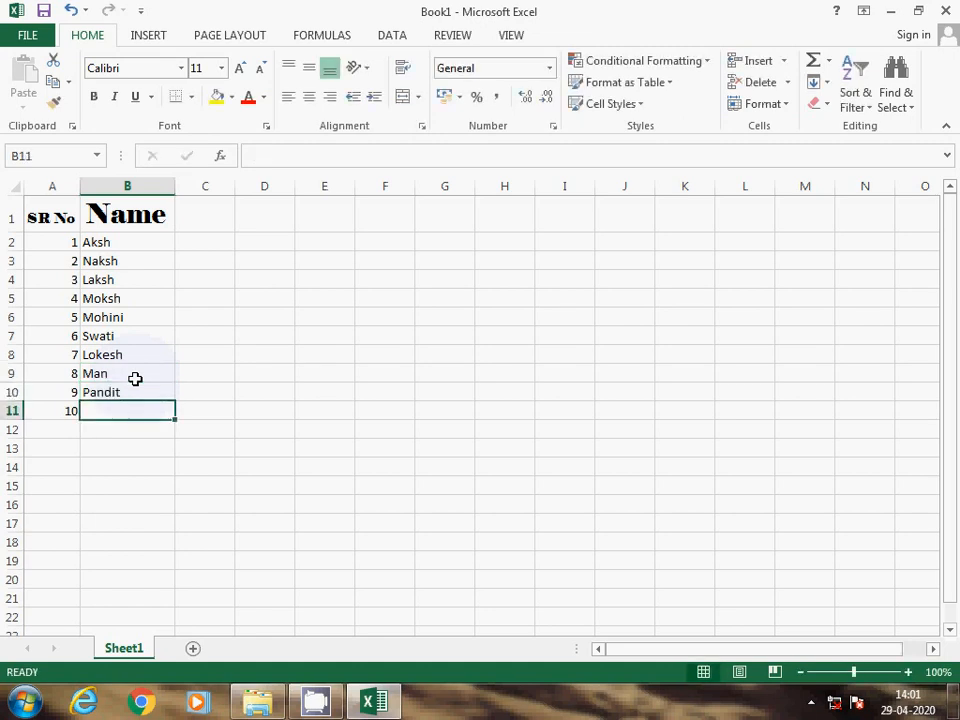
type("Dhaval")
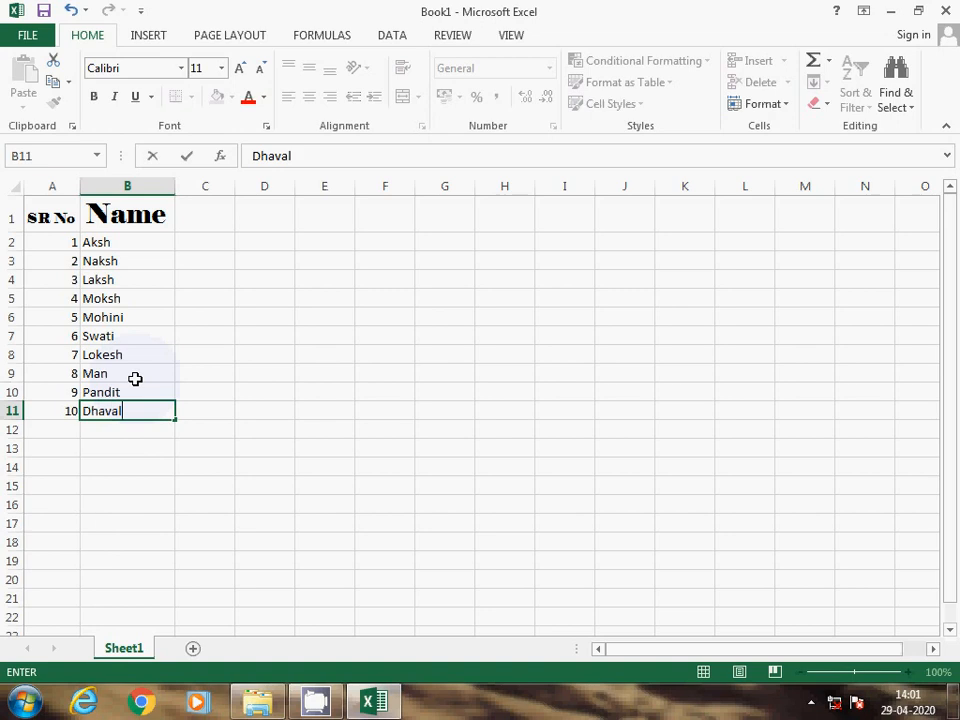
key("Return")
key("Up")
key("Up")
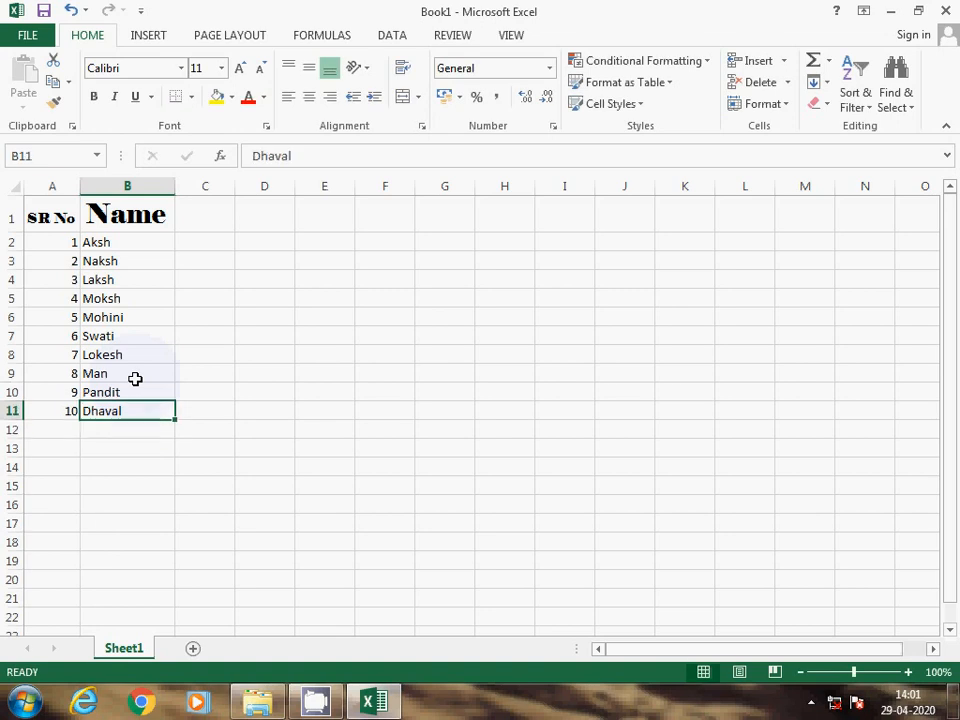
key("Up")
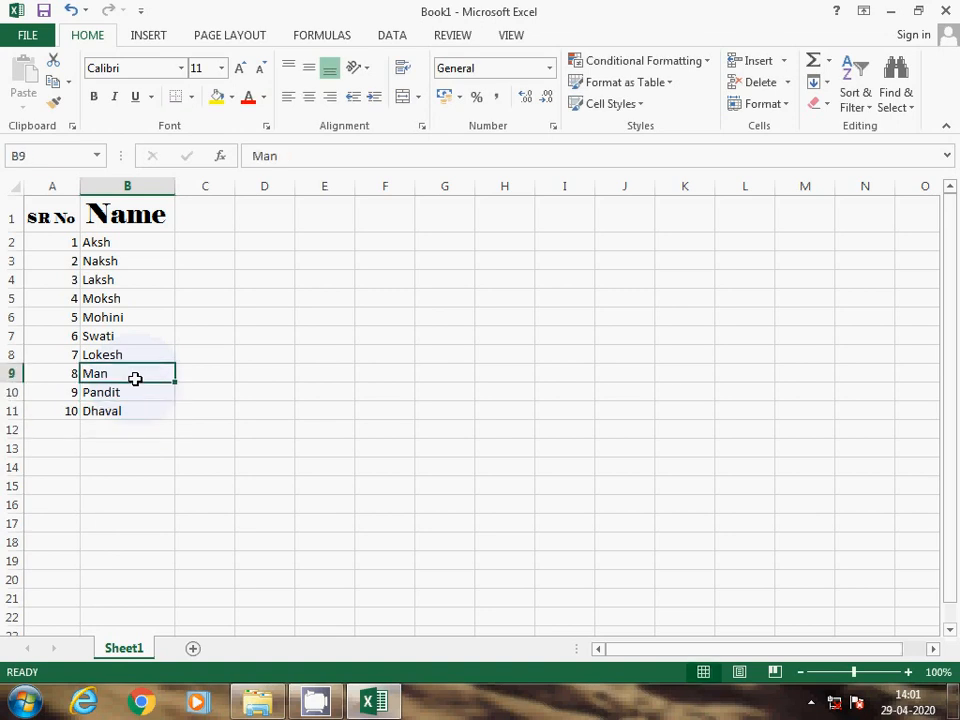
- Change the font of the whole list in A1:B11, including the headings, to Times New Roman
left_click_drag(60, 224, 118, 411)
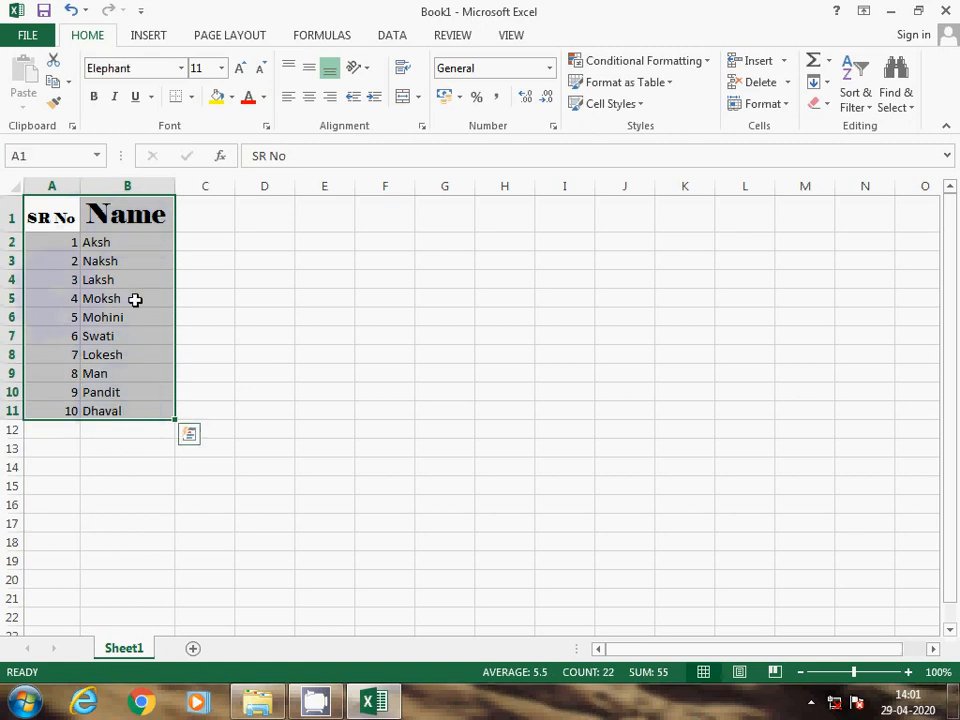
left_click(182, 68)
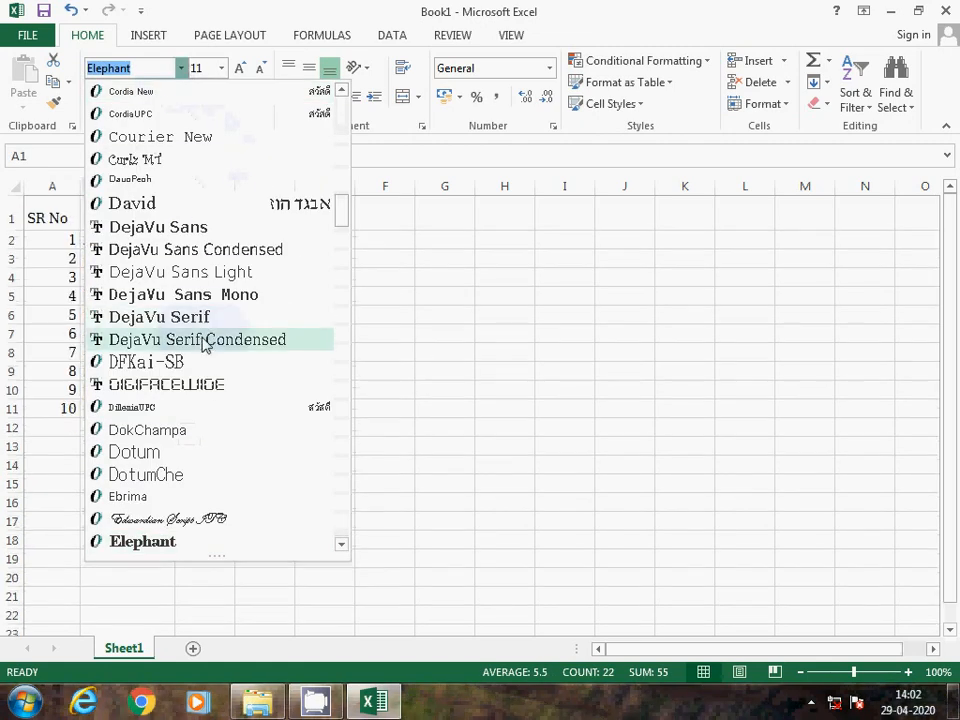
scroll(203, 343, "down", 2)
scroll(203, 343, "down", 5)
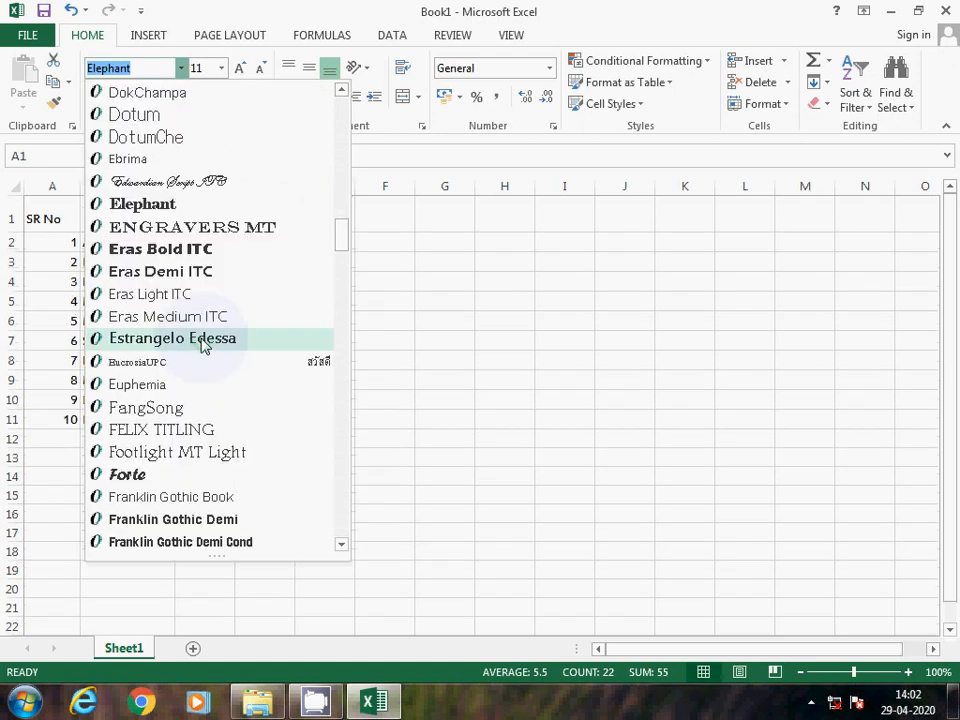
scroll(203, 343, "down", 8)
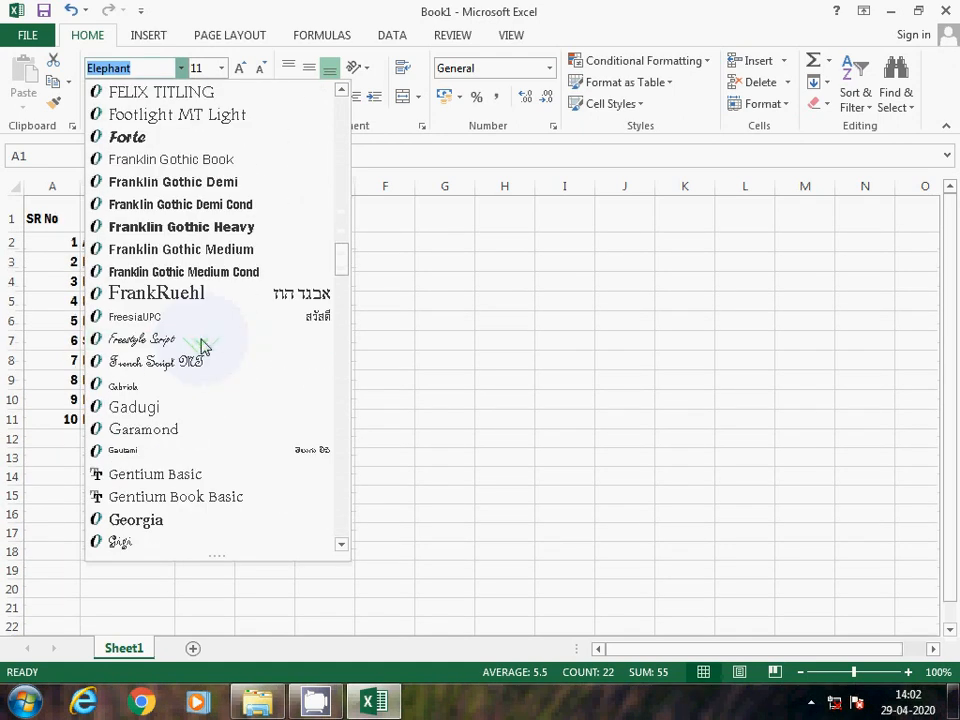
scroll(200, 345, "down", 3)
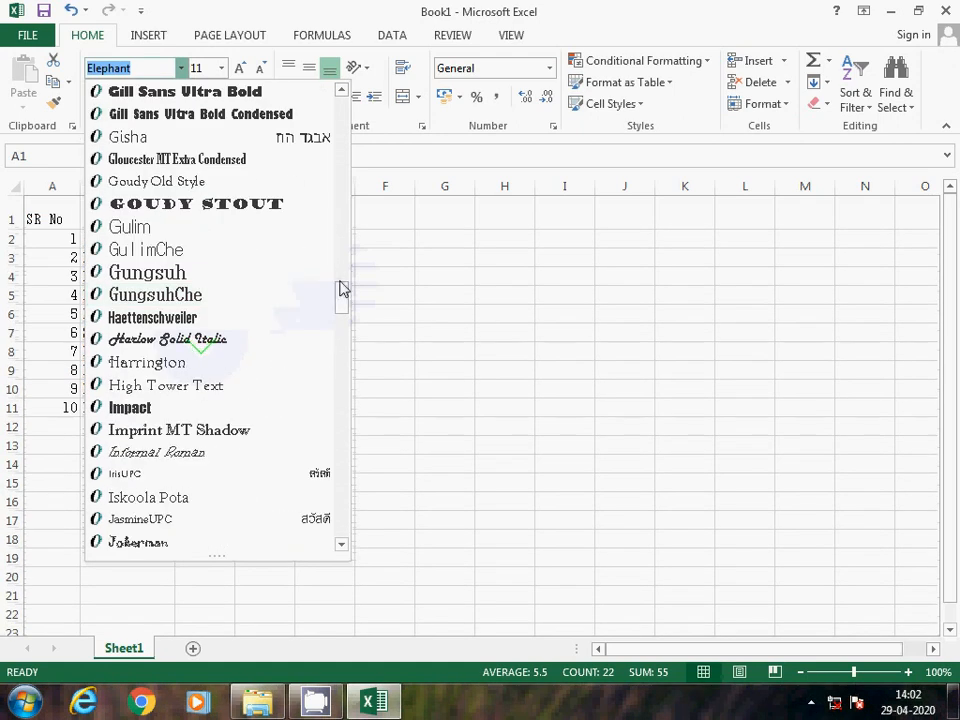
left_click_drag(343, 304, 336, 500)
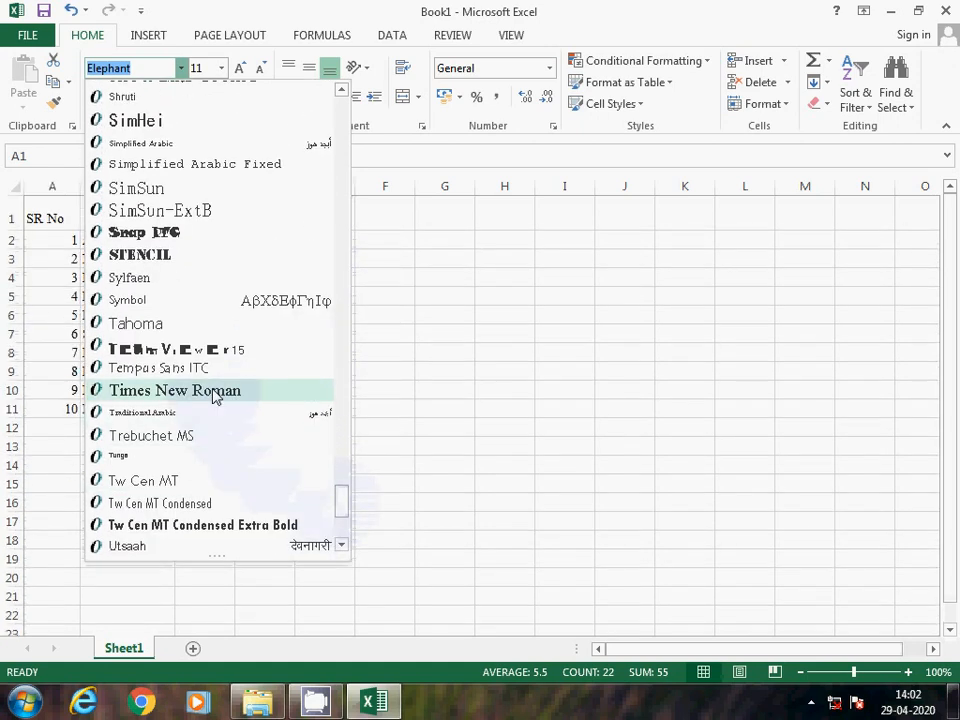
left_click(175, 390)
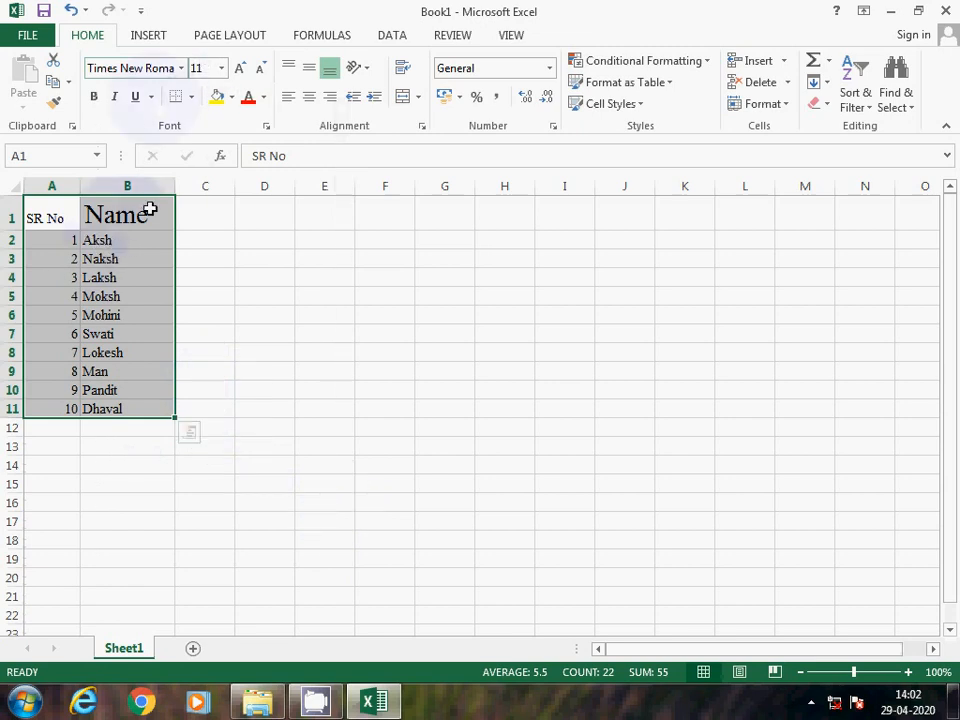
- Try font size 12 on the list in A1:B11 and settle on size 14
left_click(221, 68)
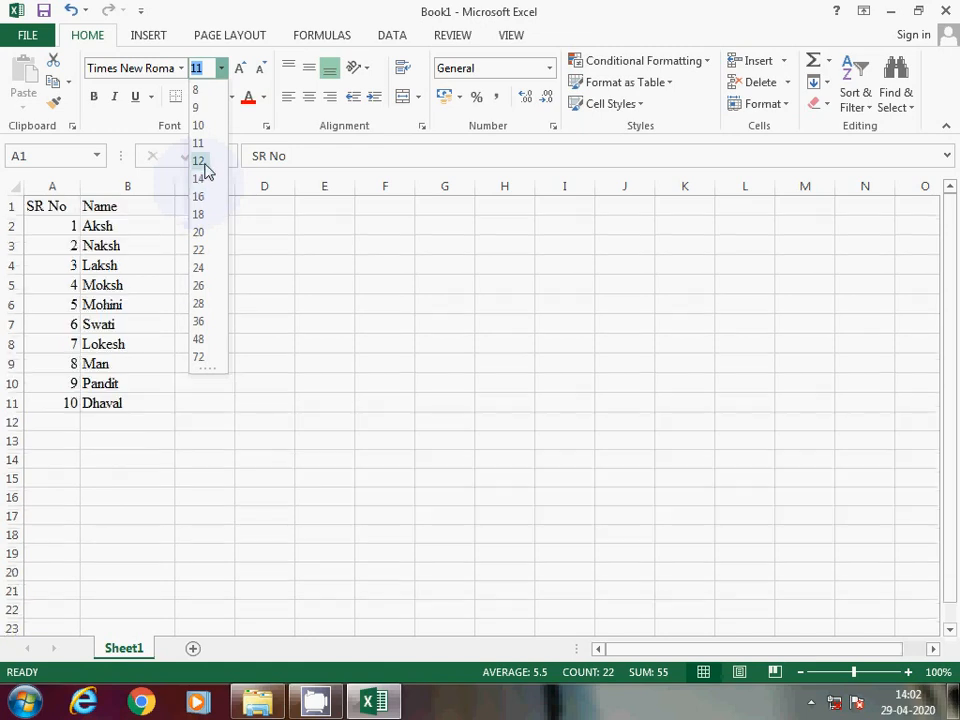
left_click(203, 163)
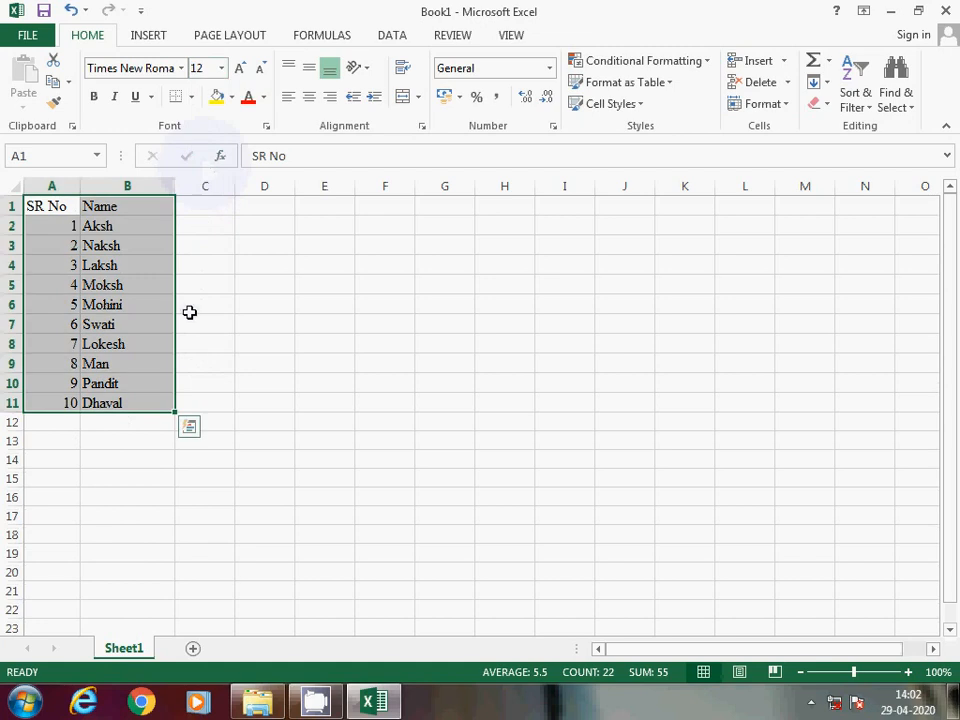
left_click(221, 68)
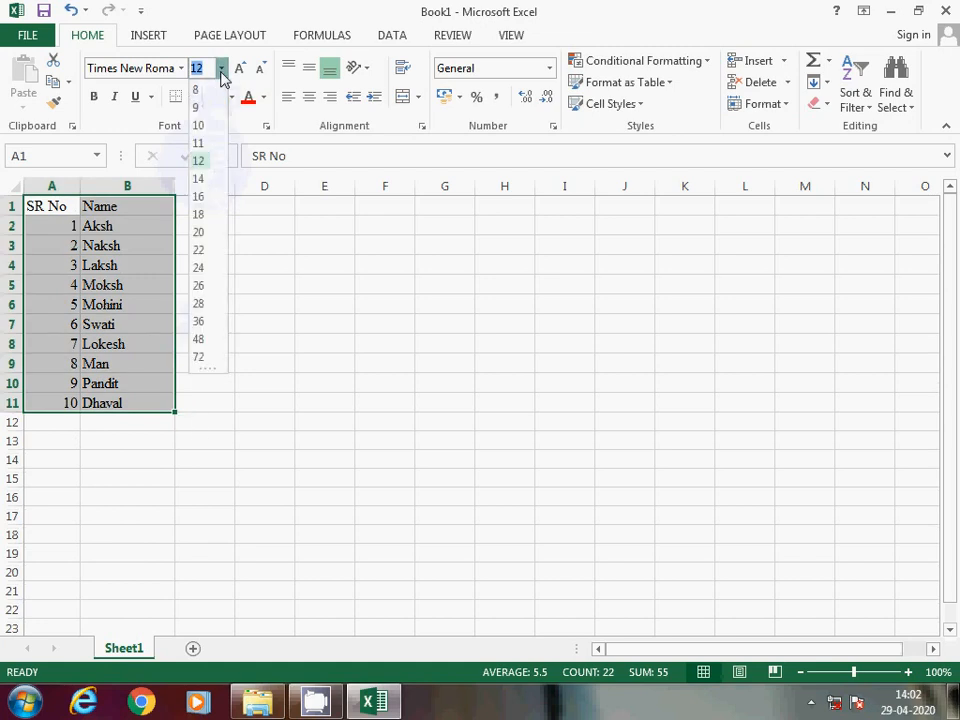
left_click(200, 180)
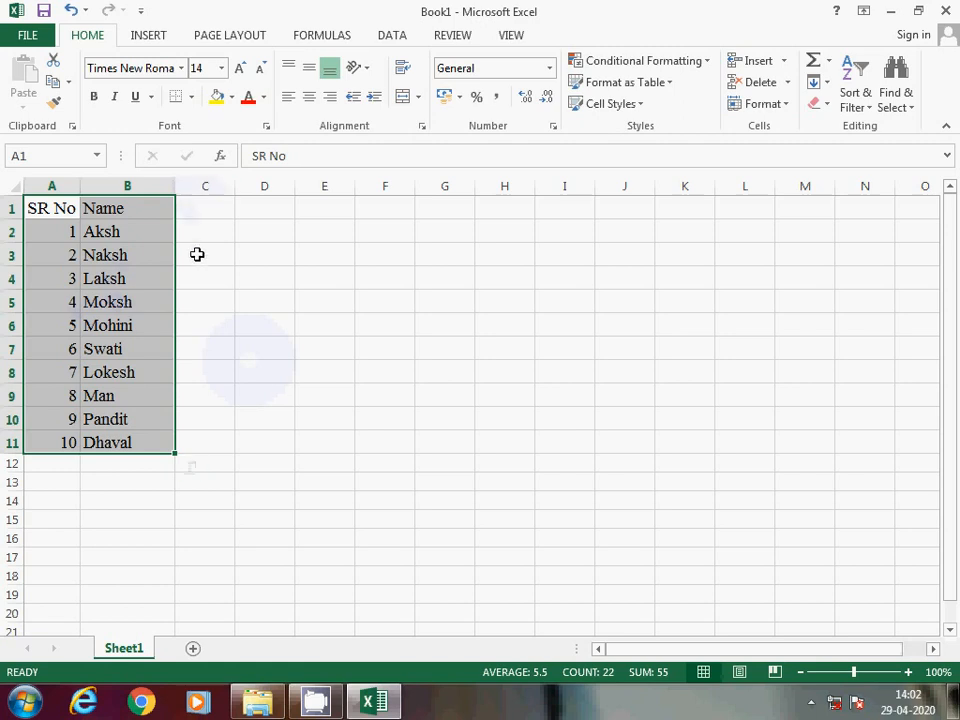
- Enlarge the font of A1:B11 one increment to 16 and shrink it stepwise to 10
left_click(240, 70)
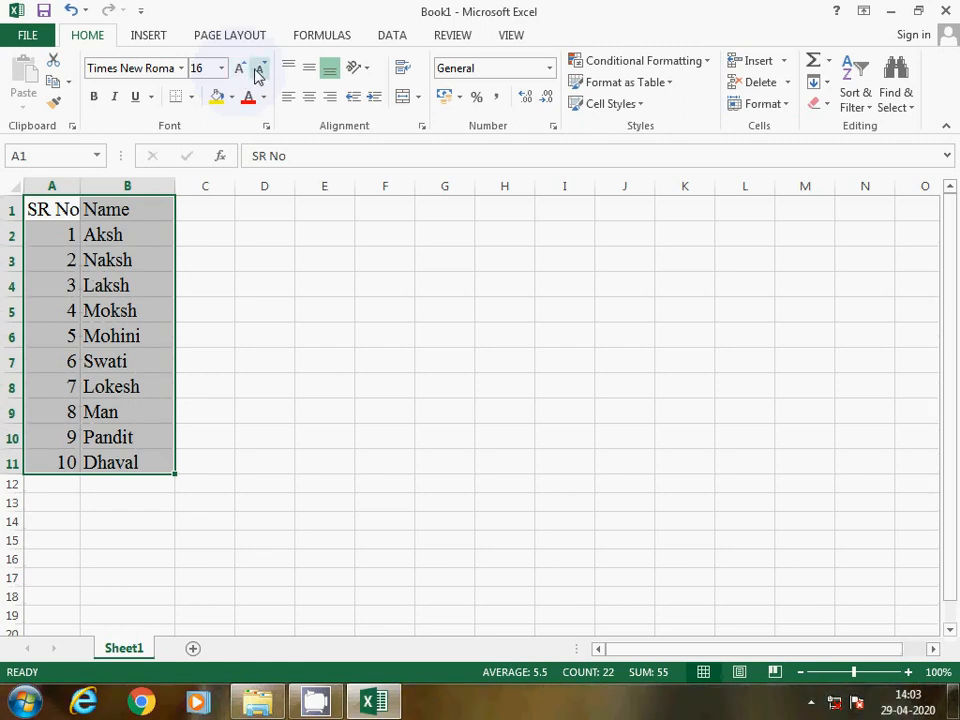
left_click(258, 76)
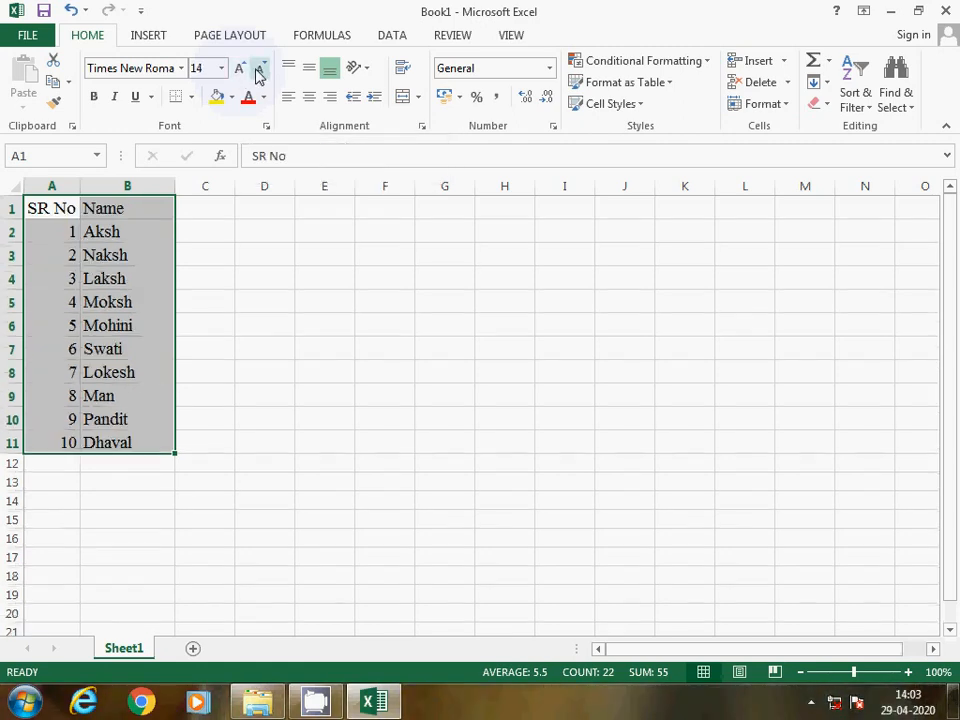
left_click(258, 76)
left_click(258, 76)
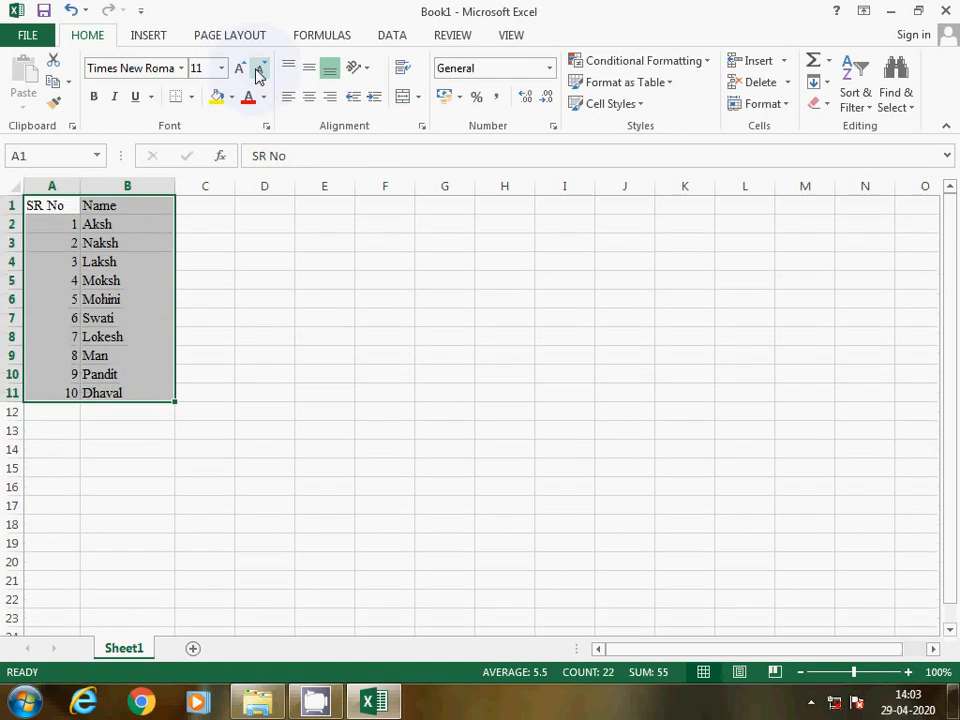
left_click(258, 76)
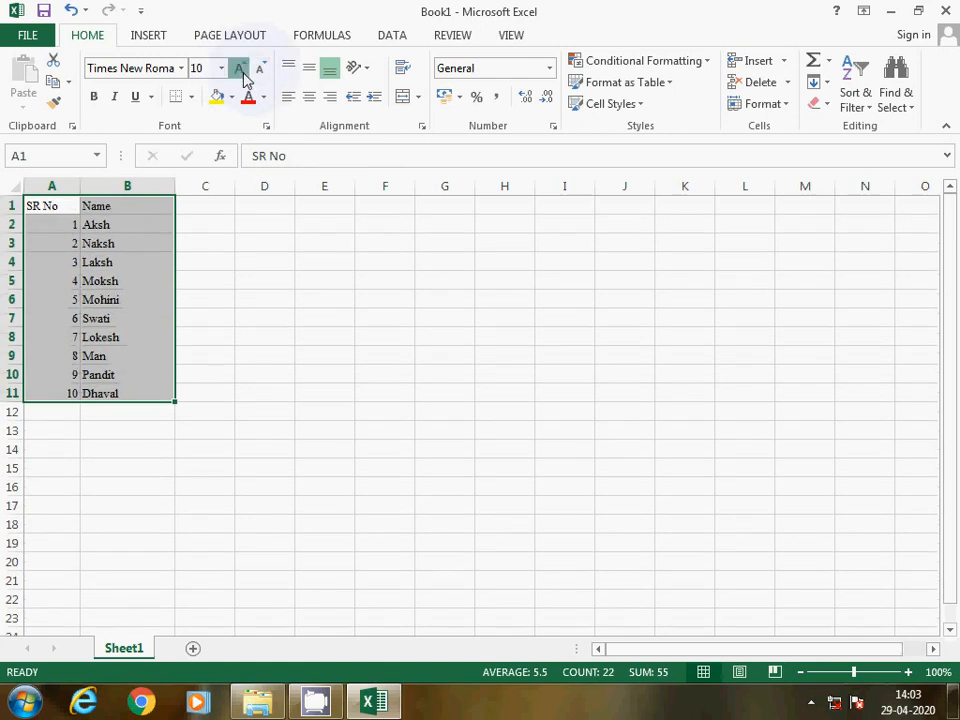
- Increase the font size of A1:B11 stepwise to 14
left_click(241, 70)
left_click(241, 70)
left_click(241, 70)
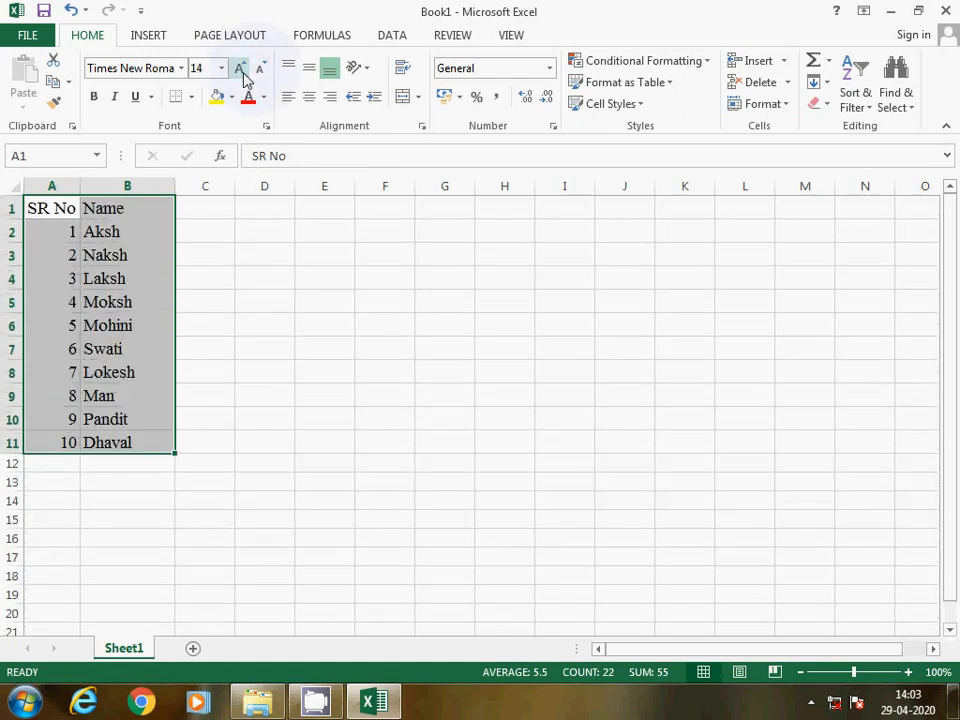
- Increase the font size of A1:B11 to 16 and make the headings in A1:B1 bold
left_click(243, 74)
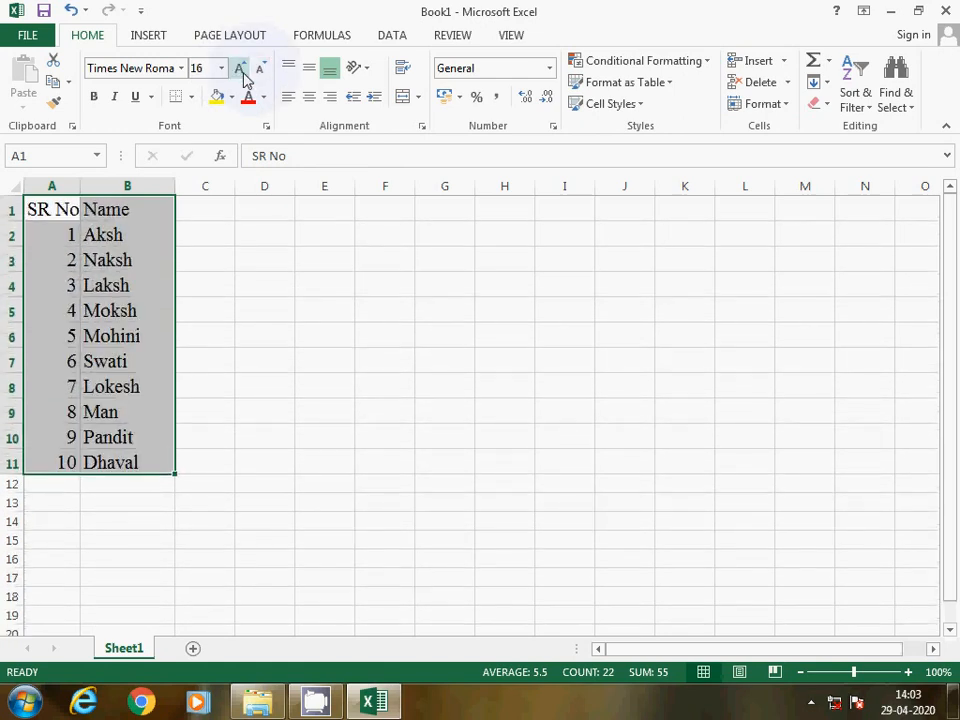
left_click(49, 228)
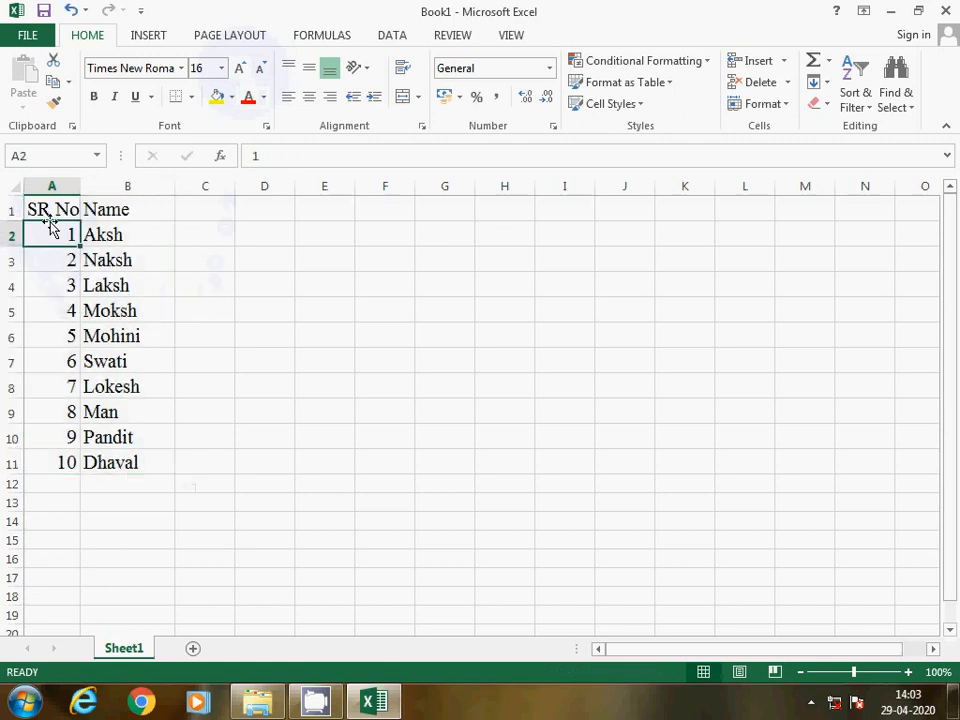
left_click_drag(60, 209, 118, 214)
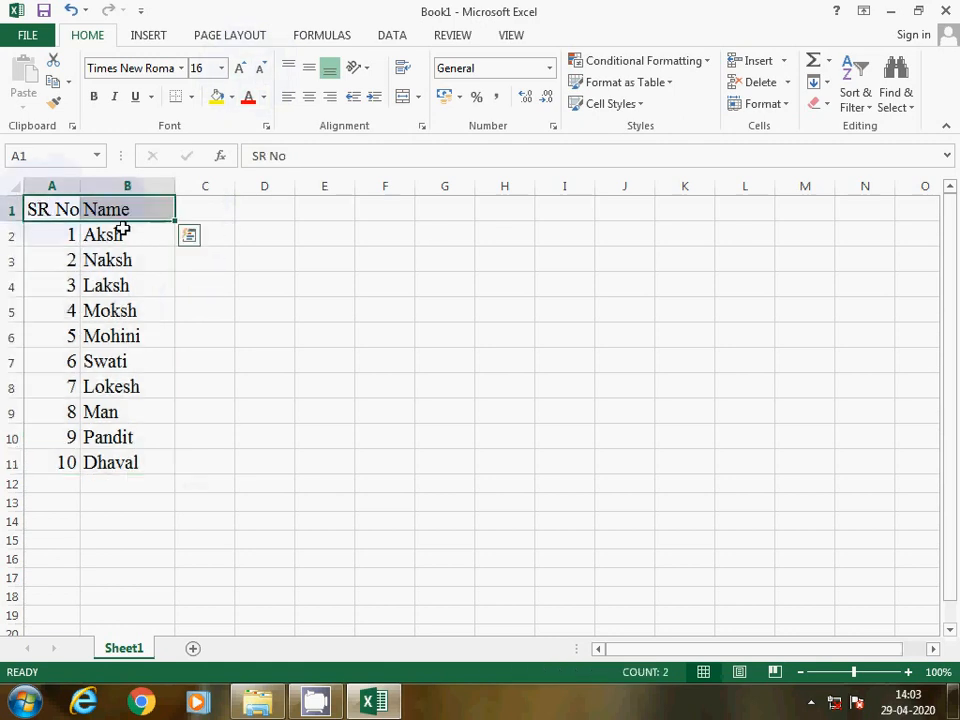
left_click(94, 97)
left_click(142, 275)
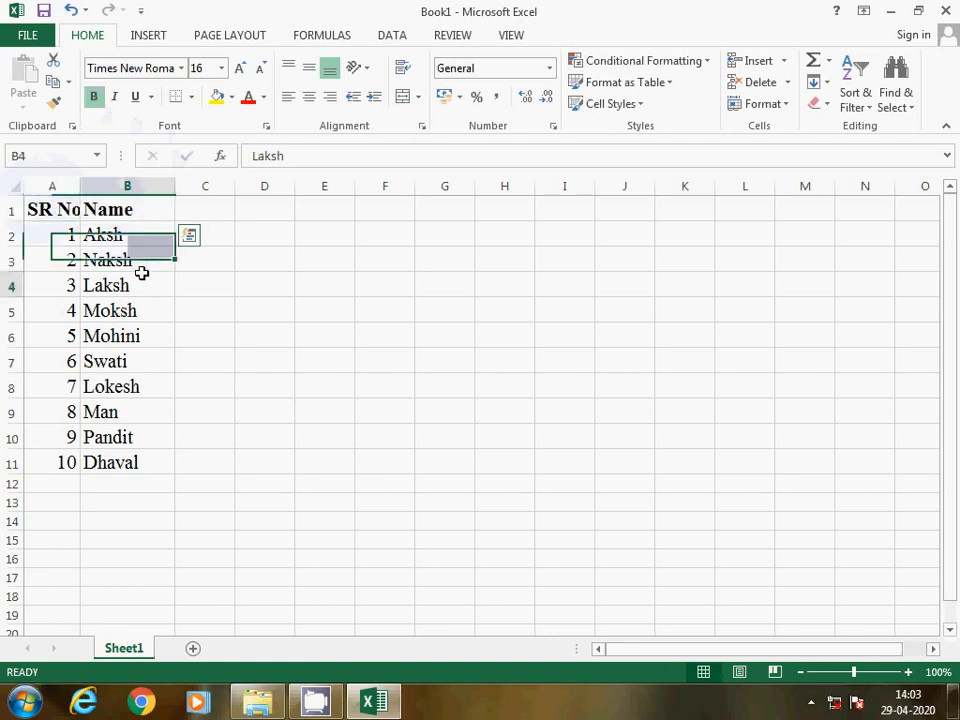
- Auto-fit the width of column A to its bold heading
double_click(80, 186)
left_click(55, 208)
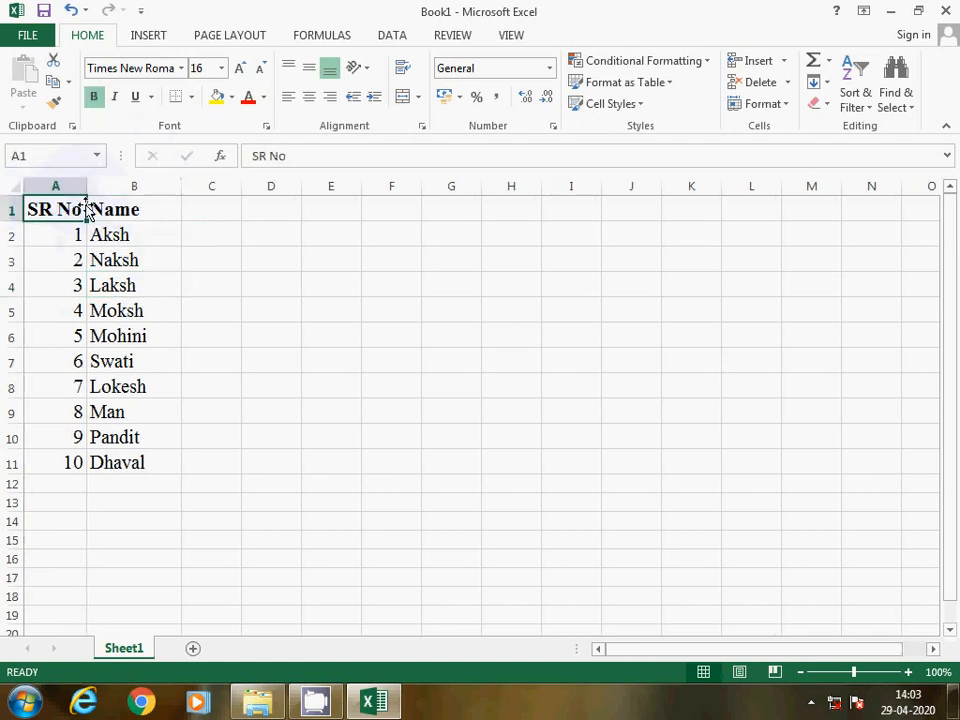
left_click(96, 207)
left_click_drag(66, 208, 125, 211)
left_click(158, 278)
left_click(86, 212)
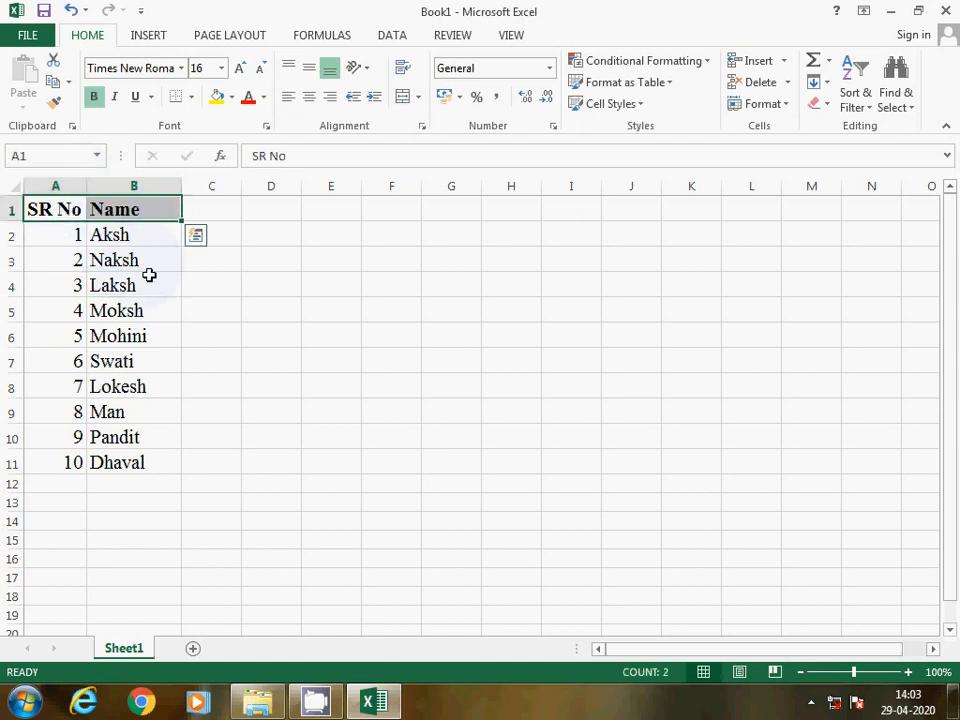
- Make the names in cells B8, B11, B4 and B2 bold
left_click(141, 386)
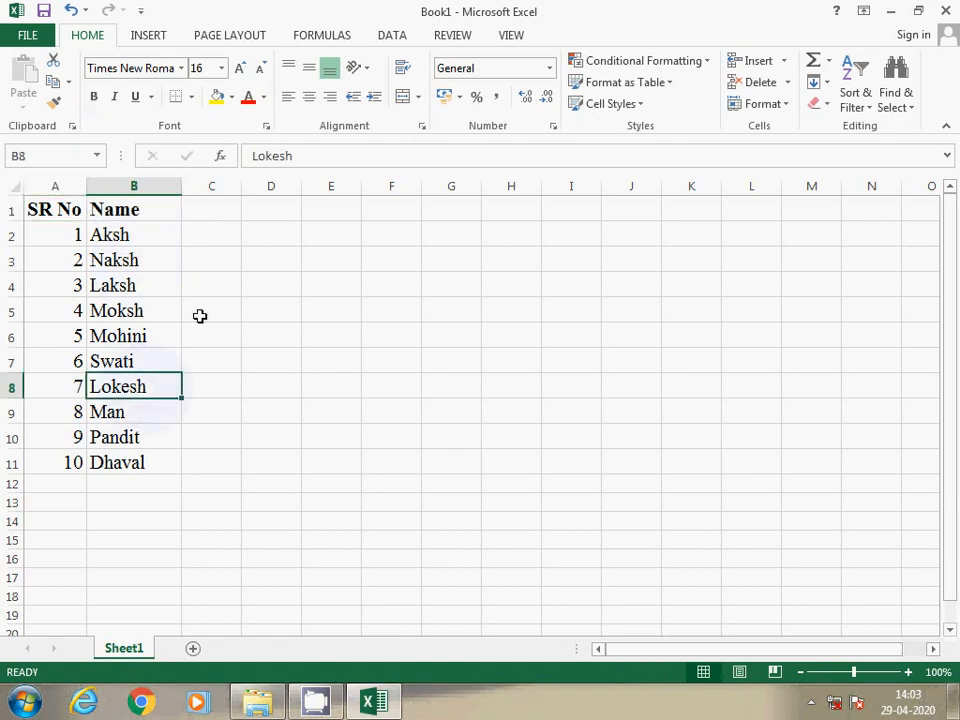
left_click(96, 99)
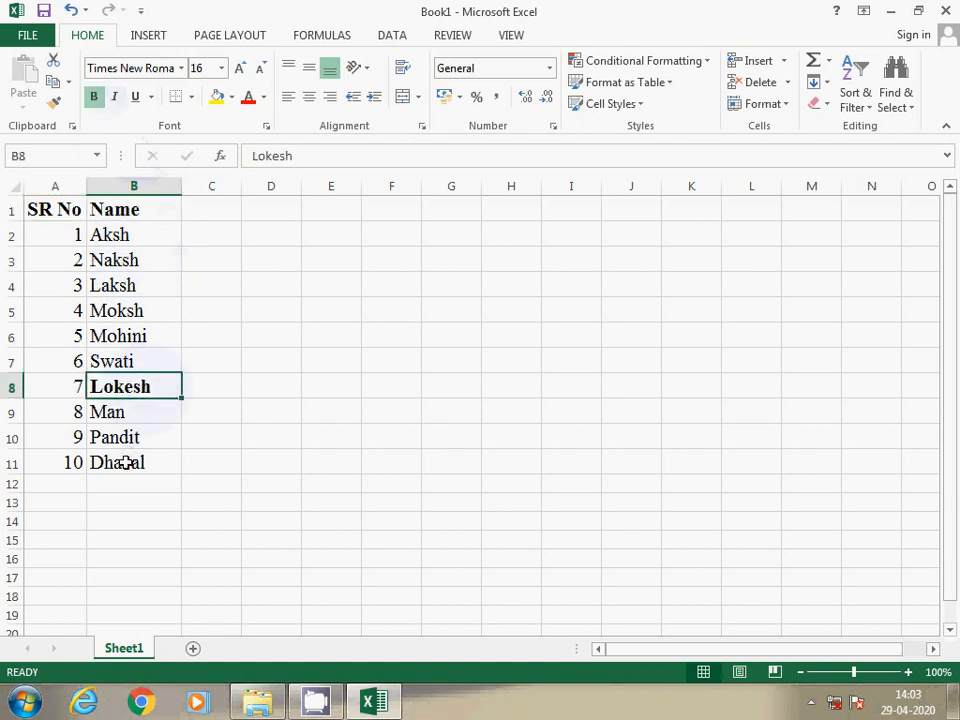
left_click(127, 461)
left_click(94, 97)
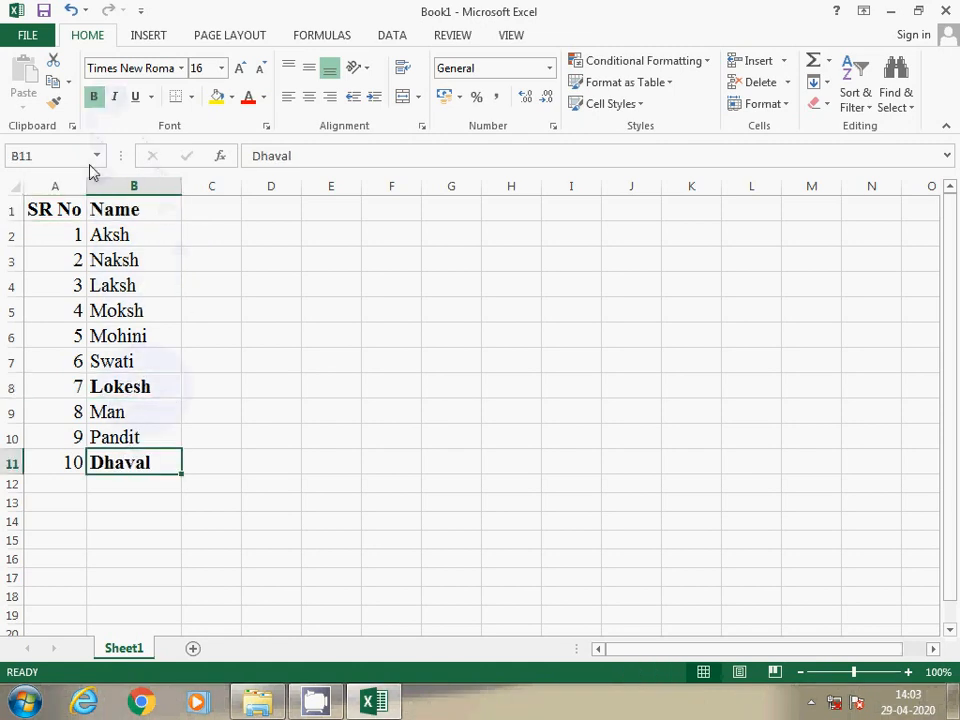
left_click(113, 284)
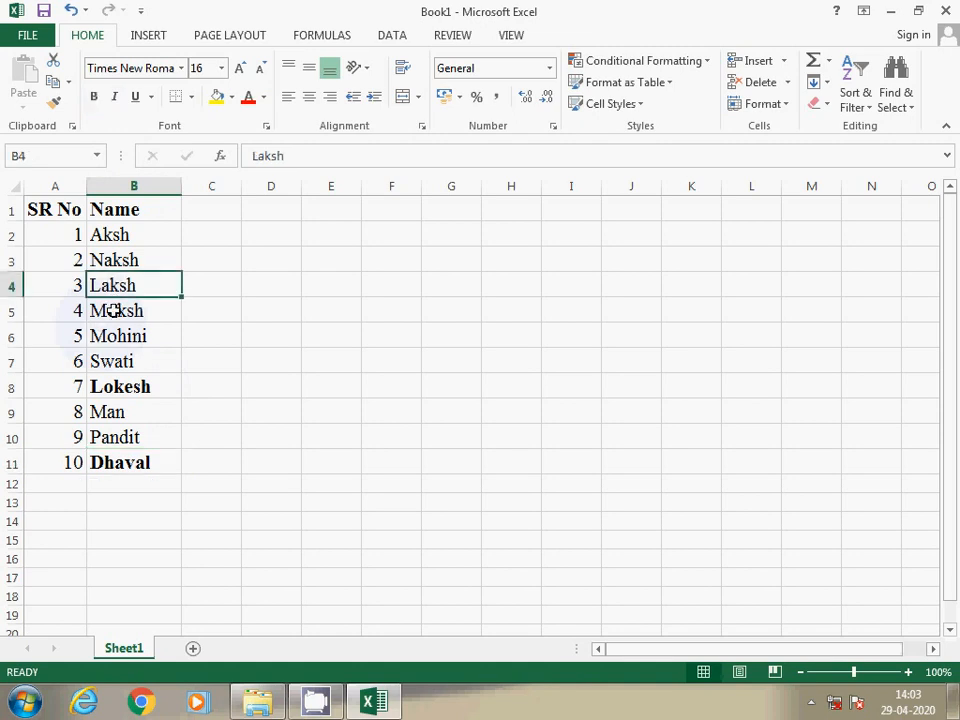
left_click(95, 99)
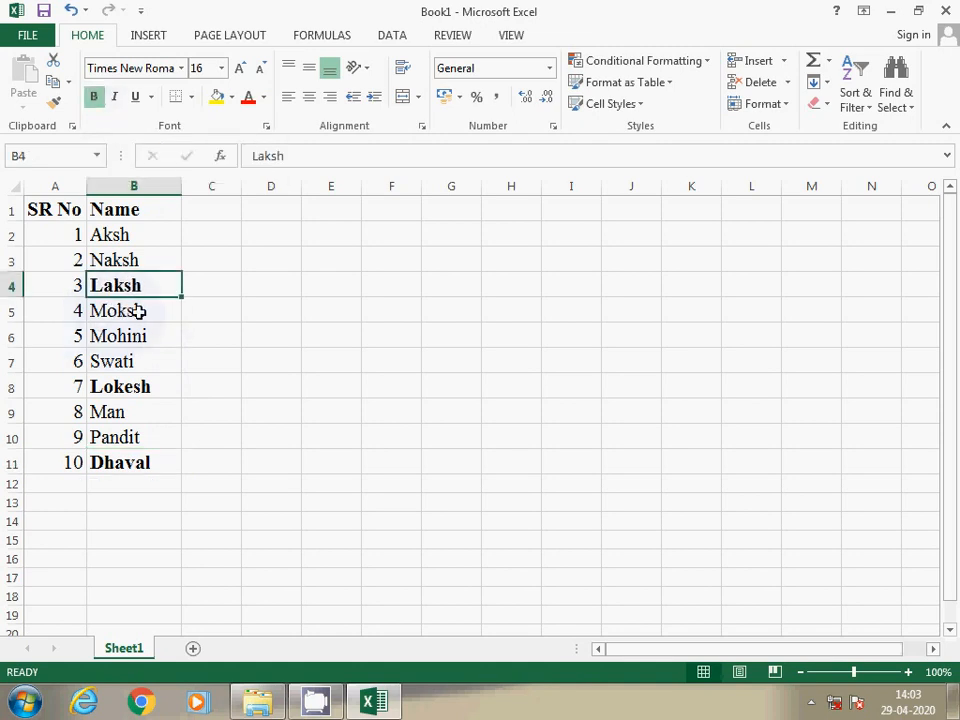
left_click(122, 237)
left_click(93, 99)
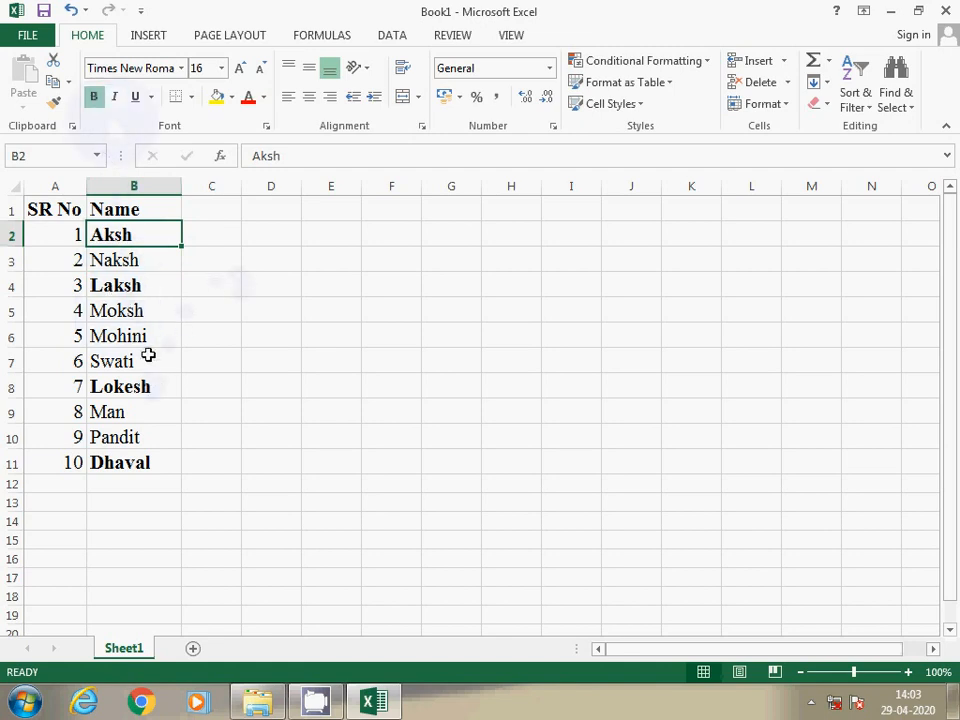
- Italicize the names in cells B5, B7 and B10
left_click(143, 312)
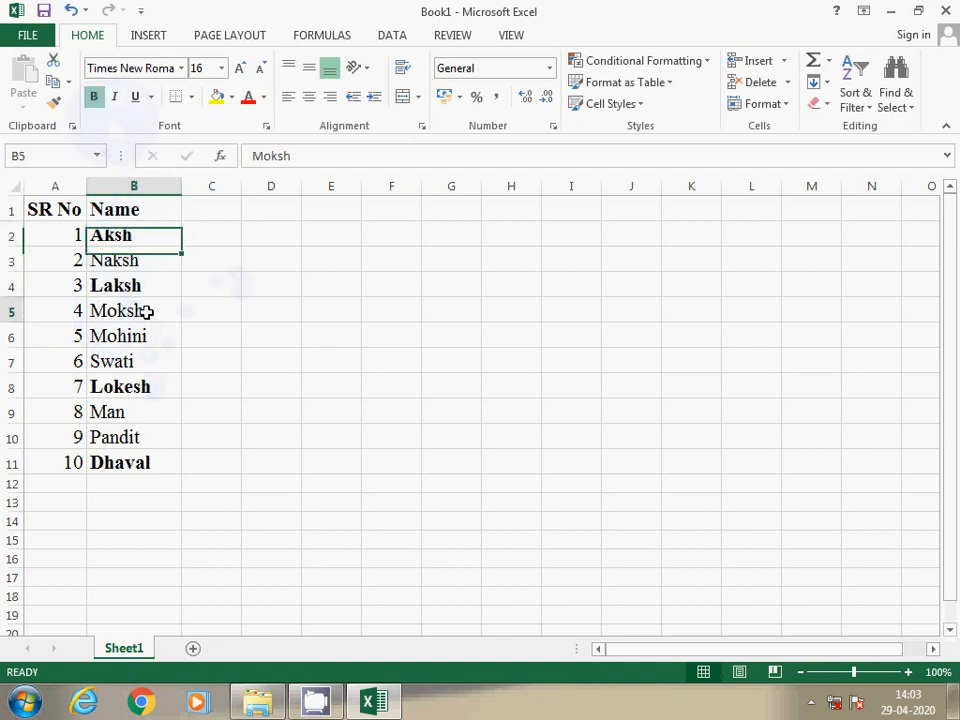
left_click(117, 99)
left_click(149, 357)
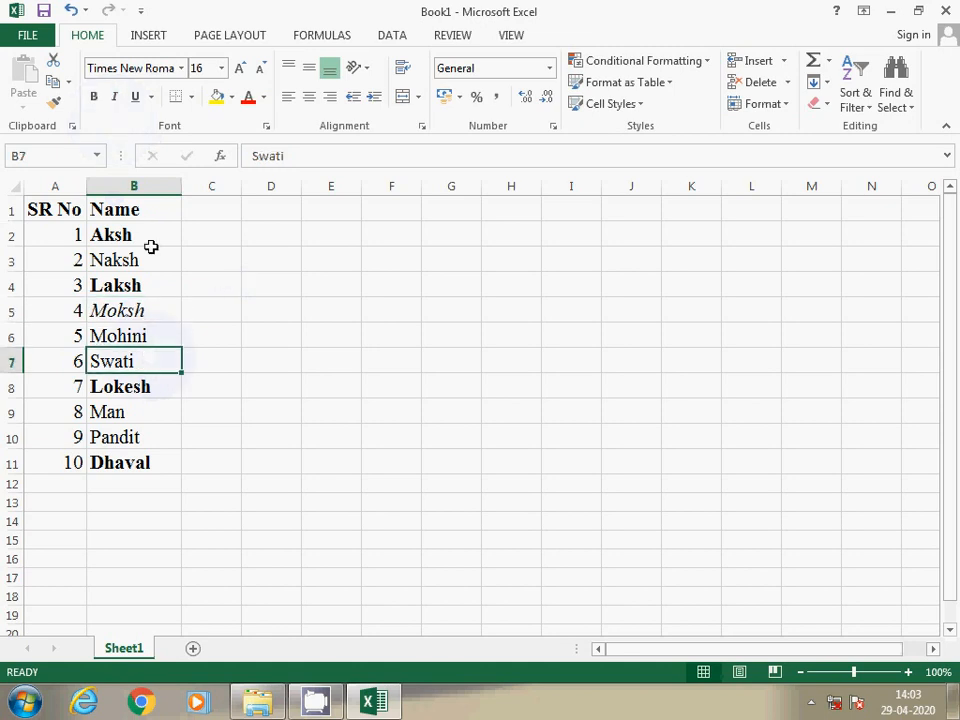
left_click(115, 98)
left_click(152, 403)
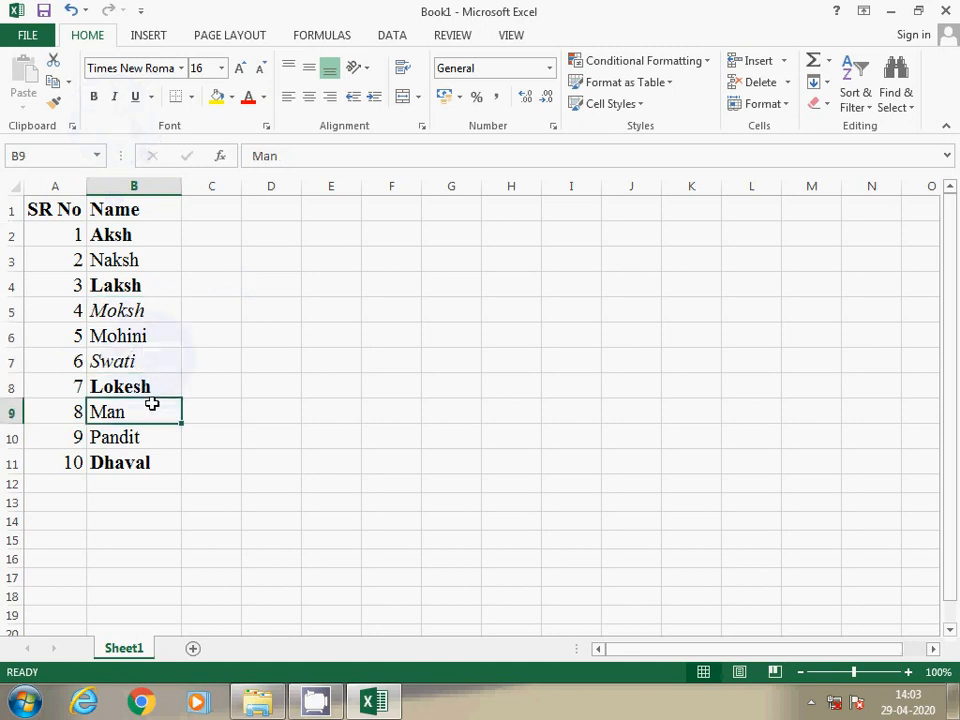
left_click(150, 431)
left_click(116, 102)
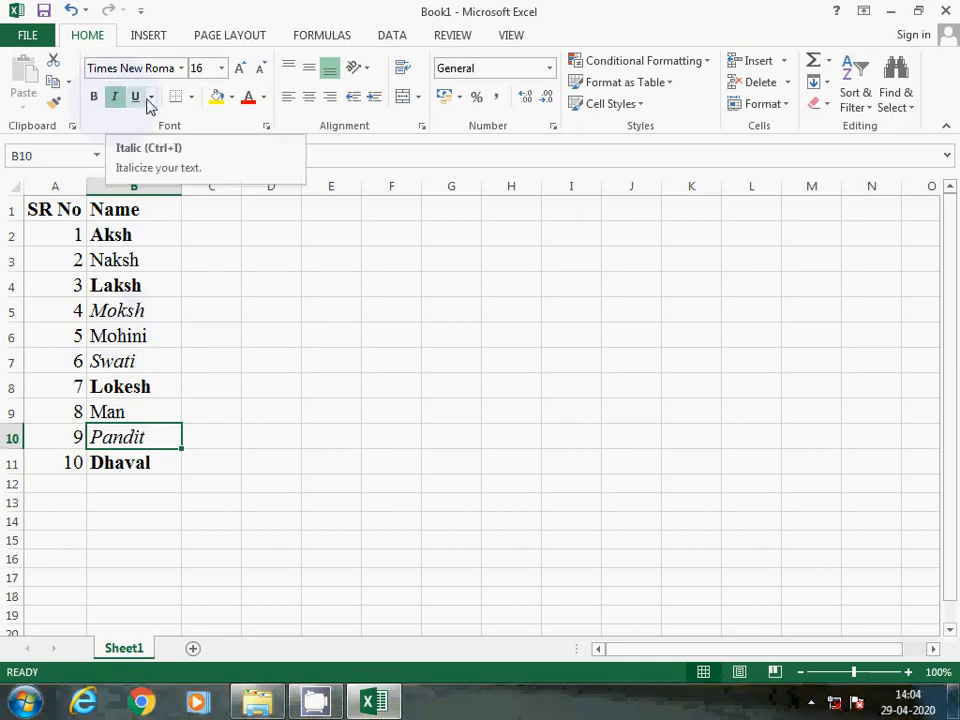
- Apply a single underline to the headings in A1:B1
left_click_drag(70, 207, 129, 178)
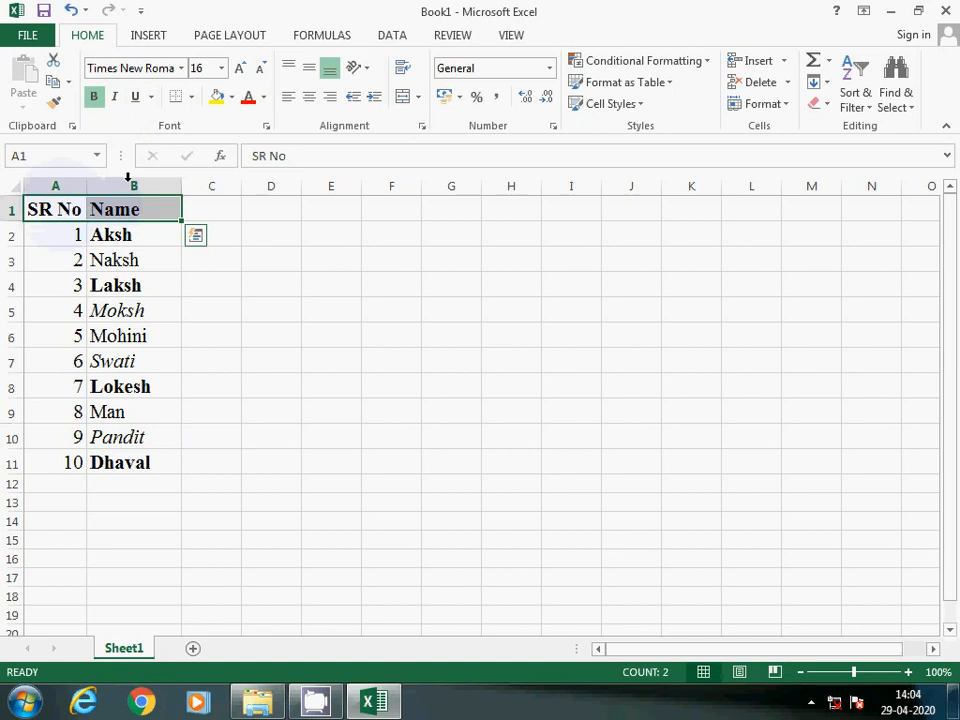
left_click(135, 97)
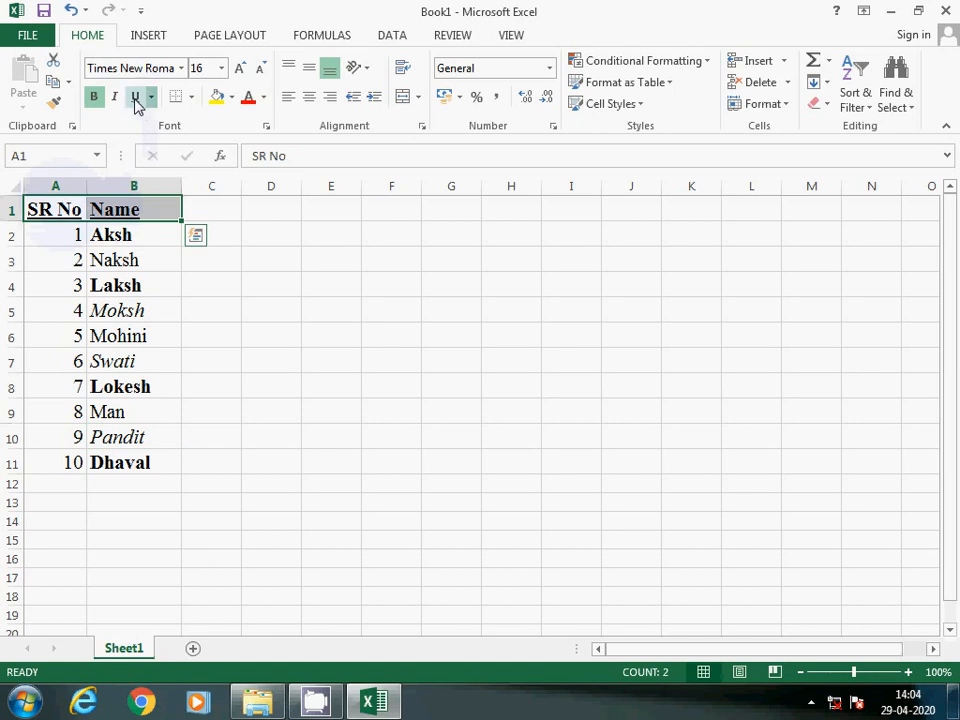
left_click(152, 98)
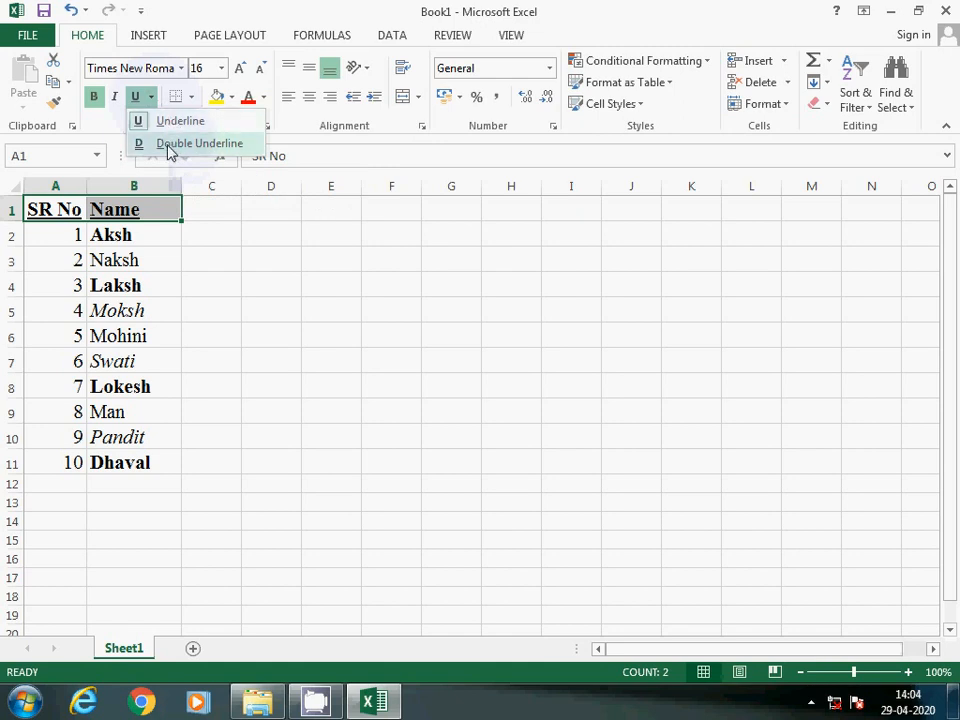
left_click(145, 265)
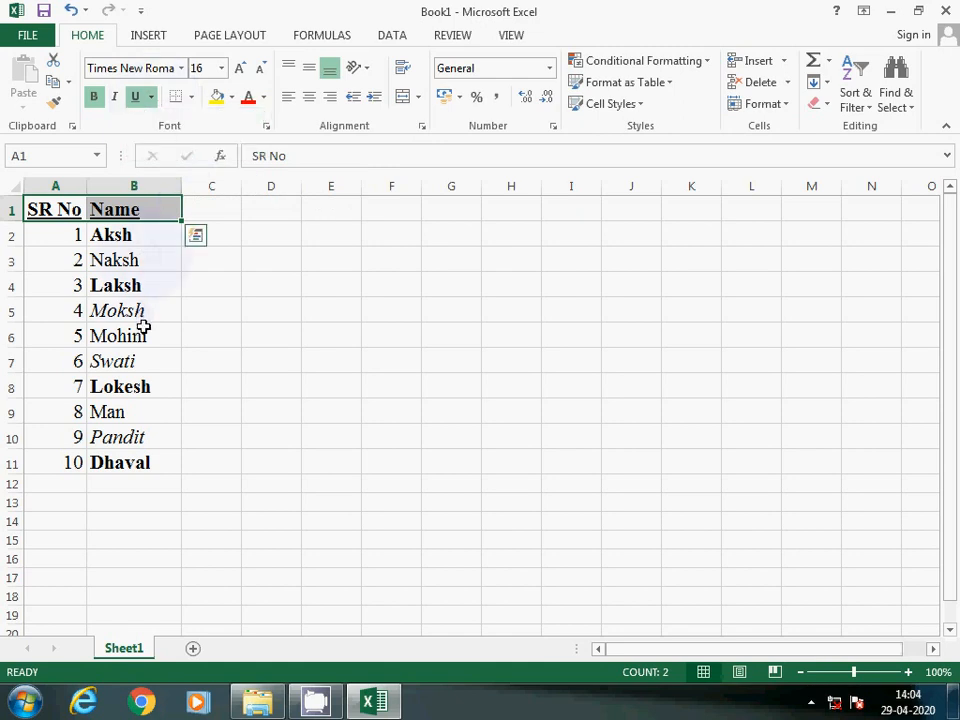
- Apply a double underline to the name in cell B6
left_click(141, 334)
left_click(150, 97)
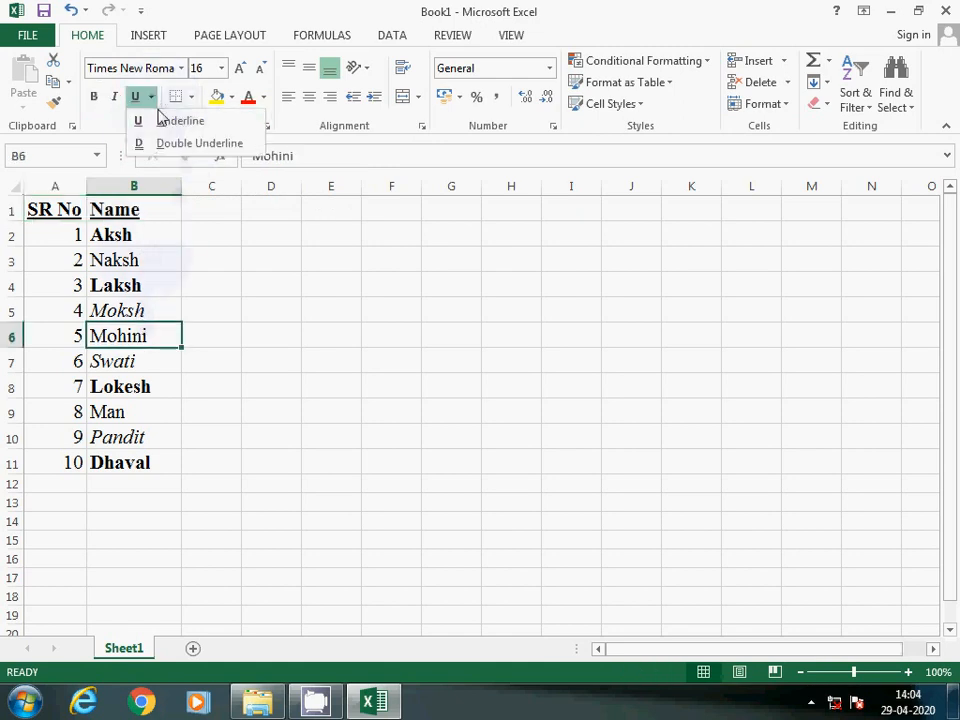
left_click(170, 145)
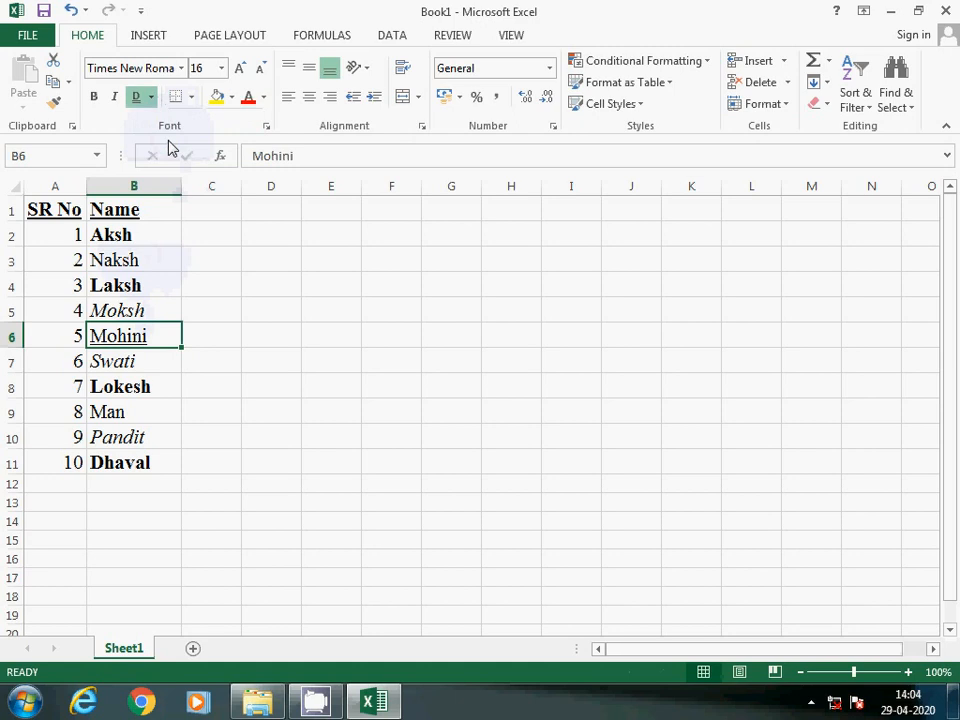
left_click(118, 405)
left_click(151, 339)
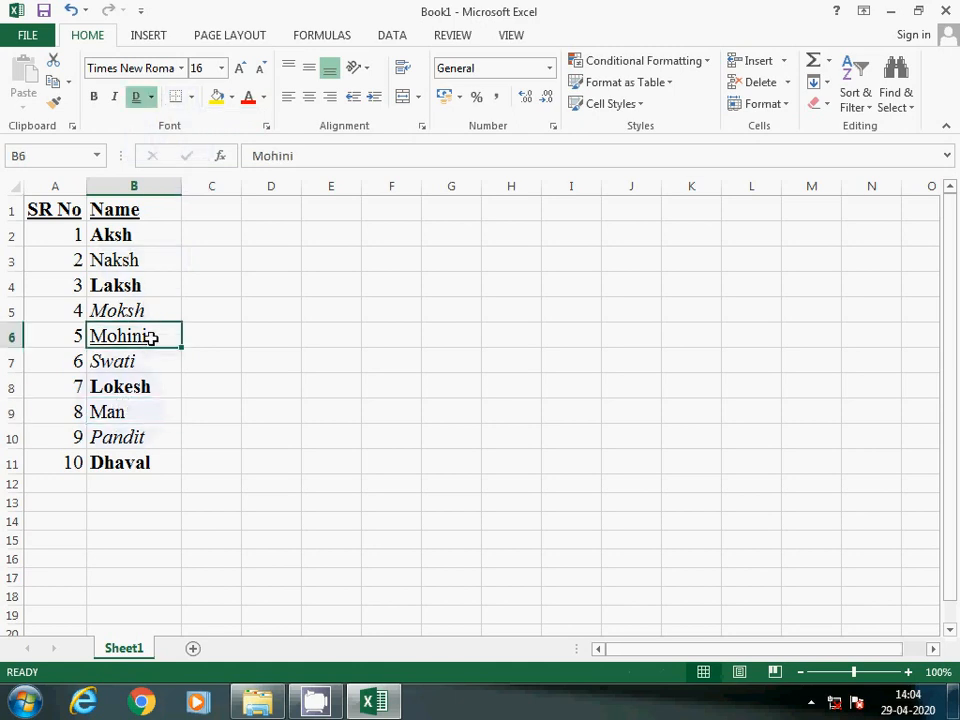
left_click(147, 390)
left_click(148, 410)
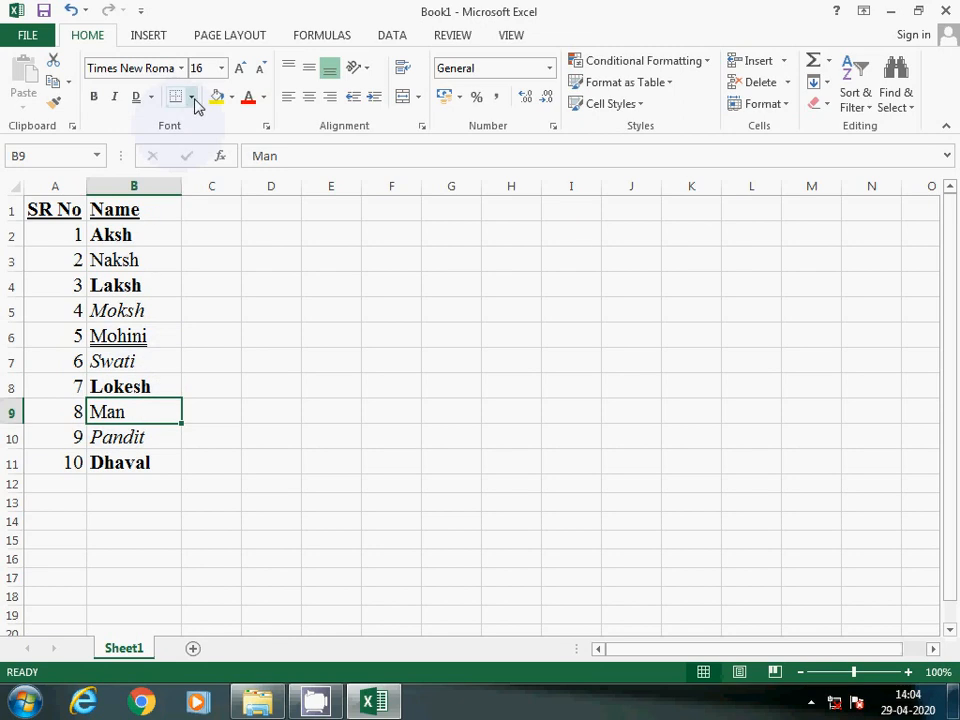
left_click(223, 291)
- Change the font color of the whole list in A1:B11 to the standard dark red
left_click(65, 208)
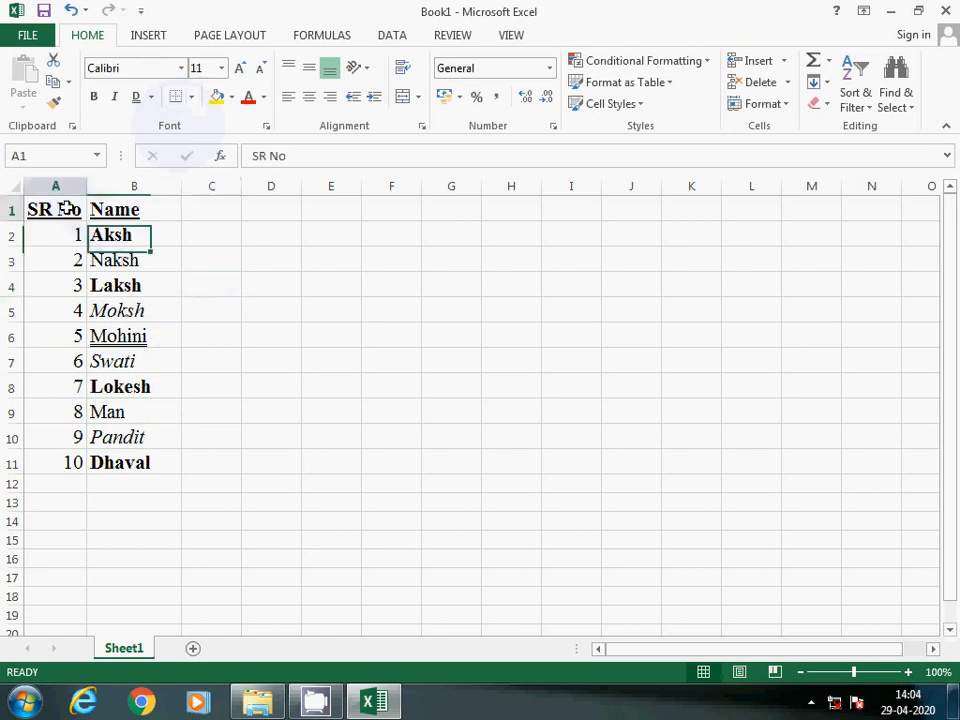
left_click_drag(65, 208, 115, 466)
left_click(264, 97)
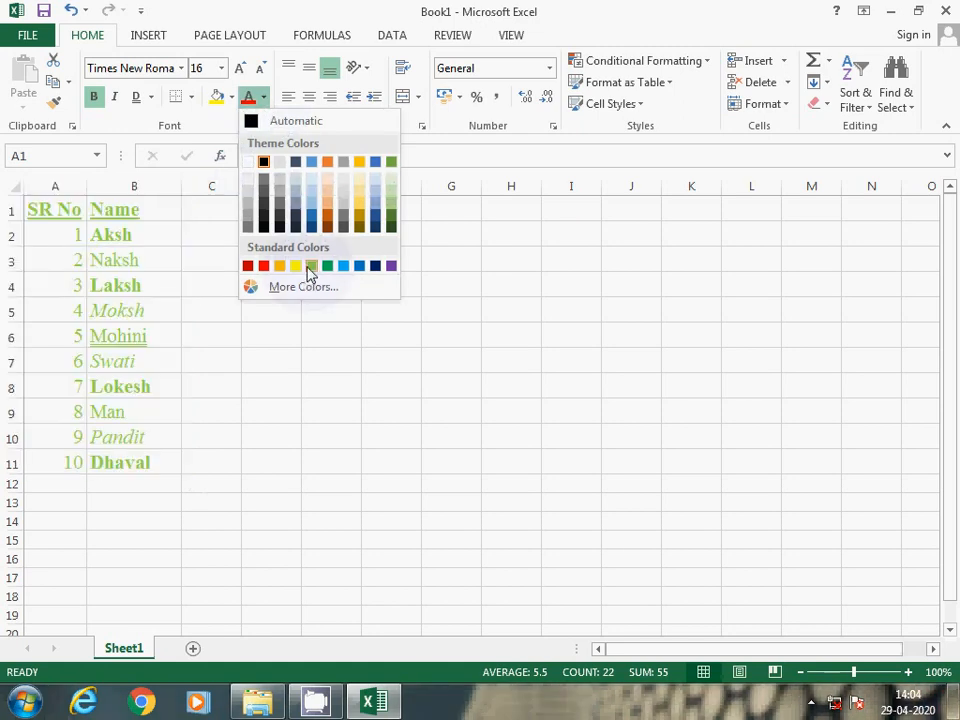
left_click(249, 266)
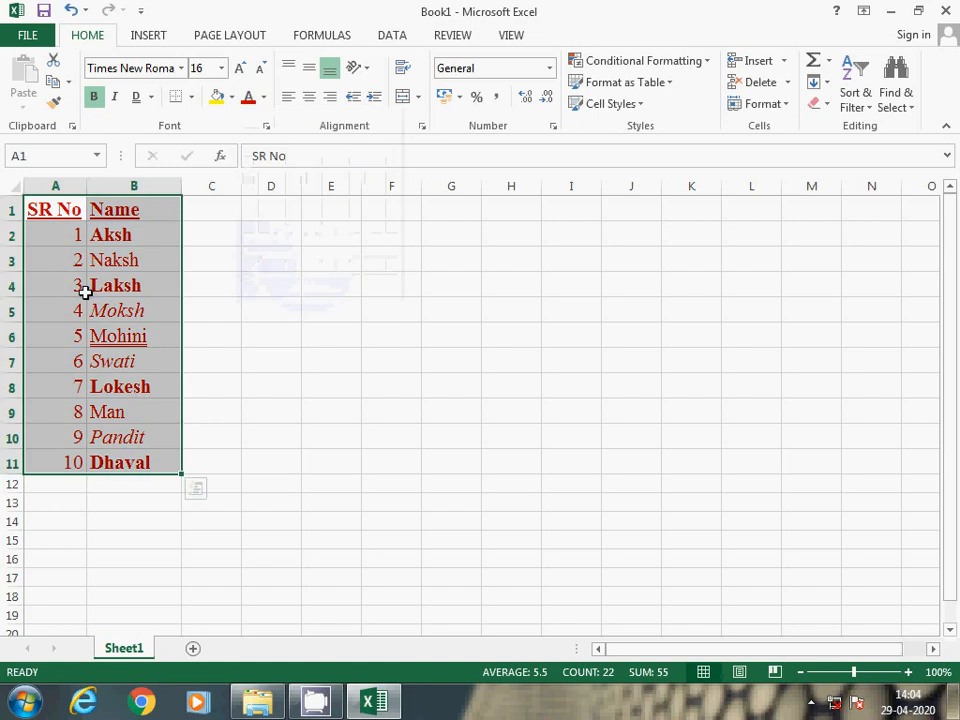
left_click(137, 281)
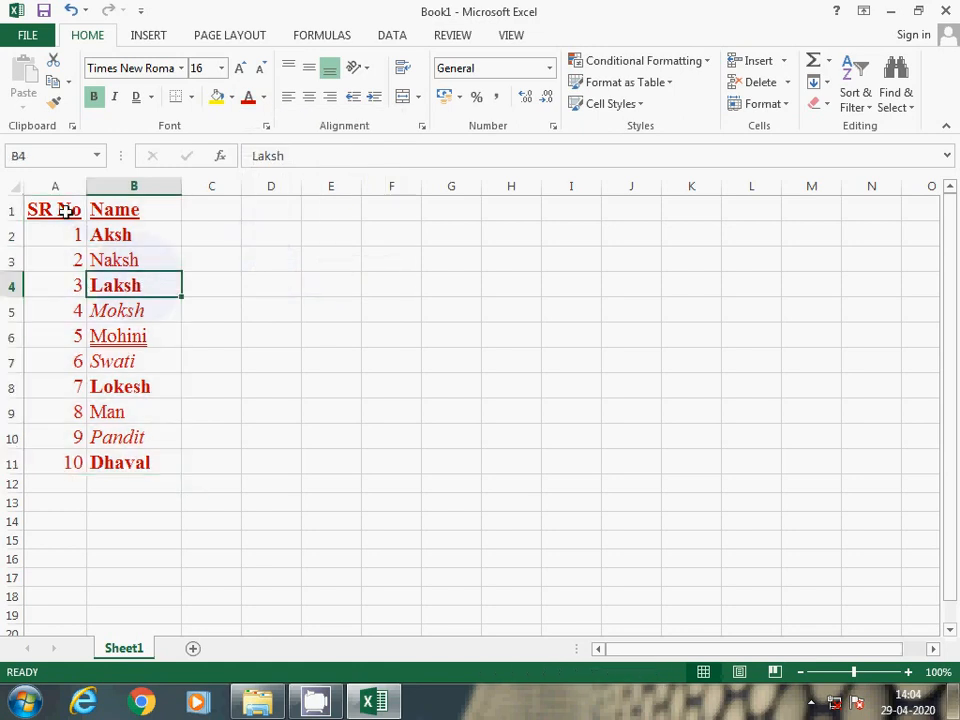
left_click_drag(64, 210, 108, 460)
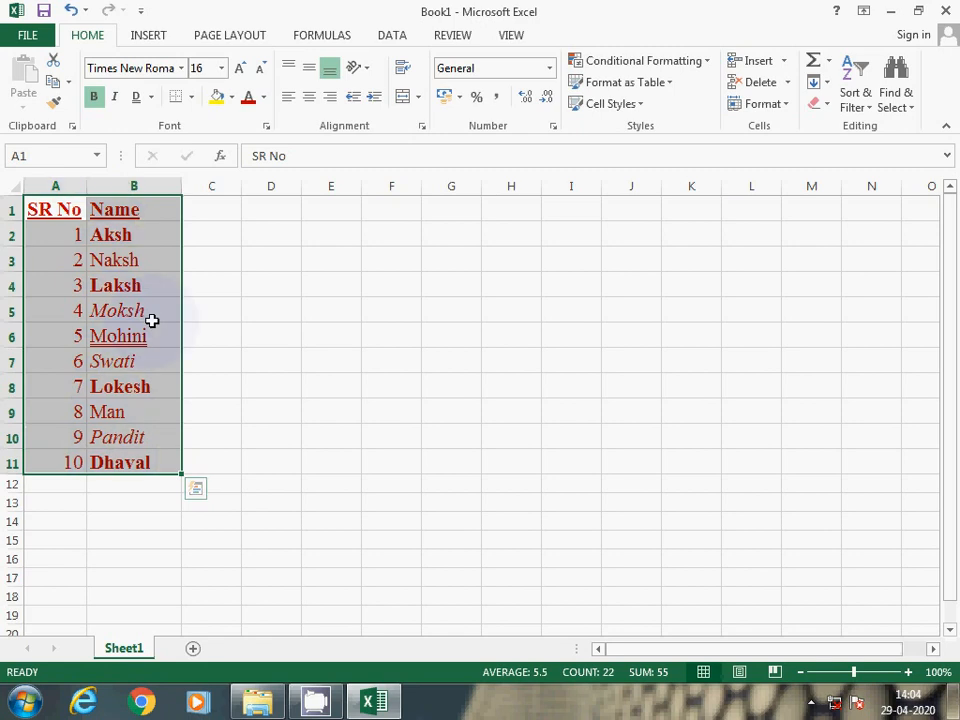
left_click(208, 256)
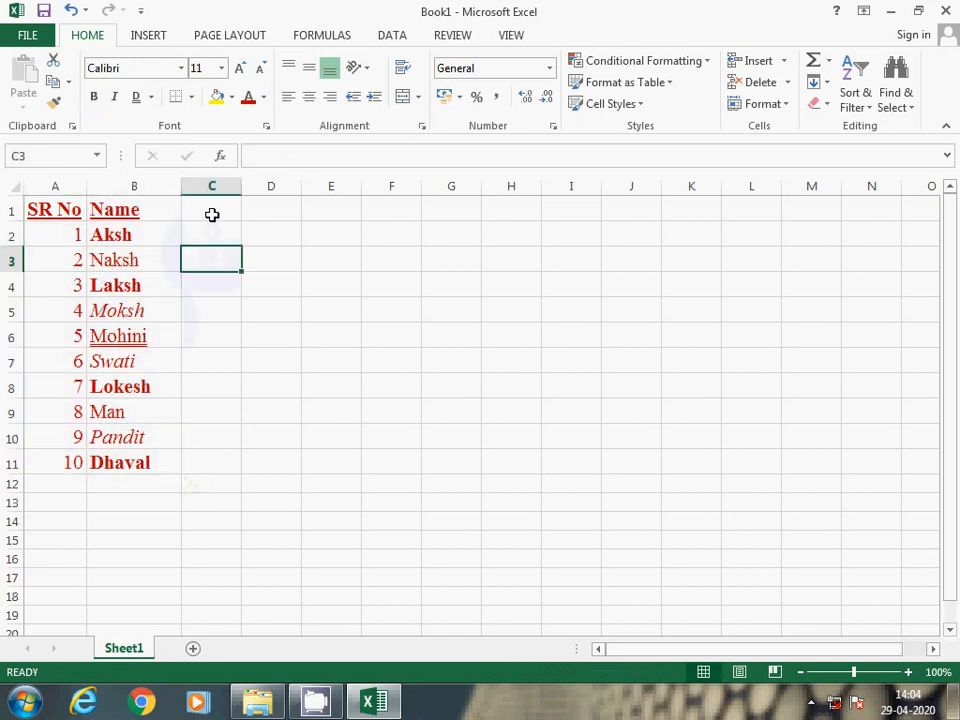
left_click(212, 213)
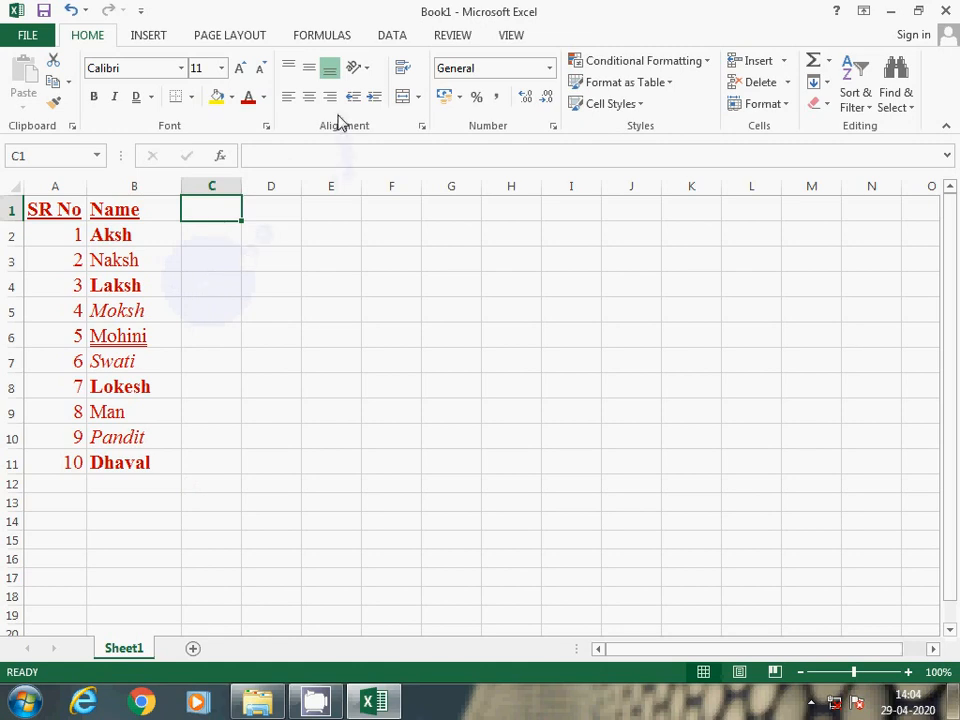
left_click(67, 209)
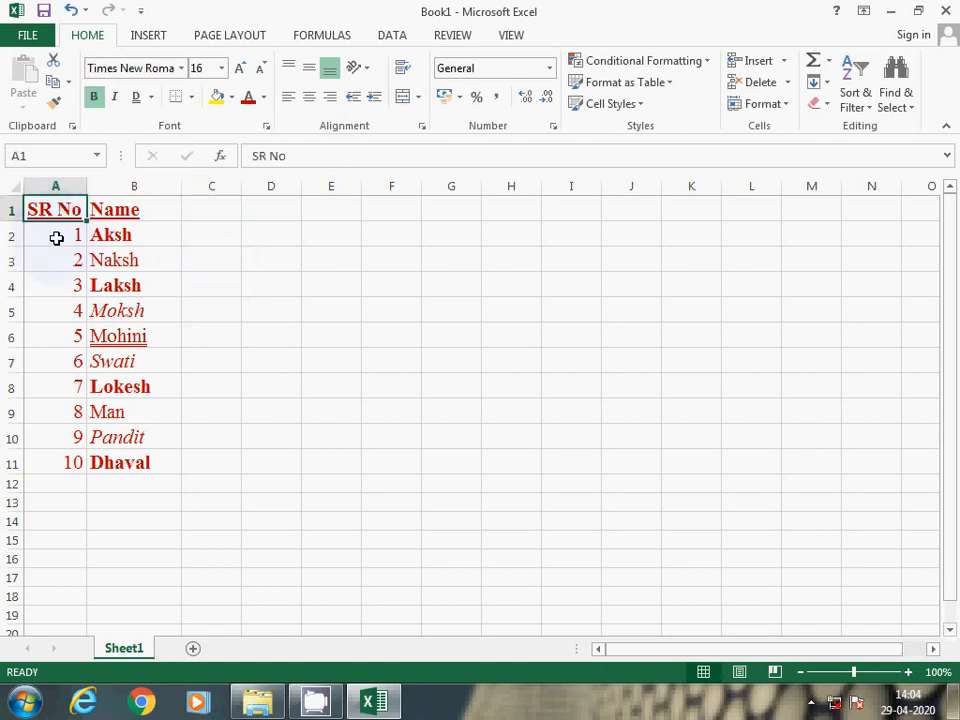
left_click(60, 236)
left_click(64, 261)
left_click(63, 238)
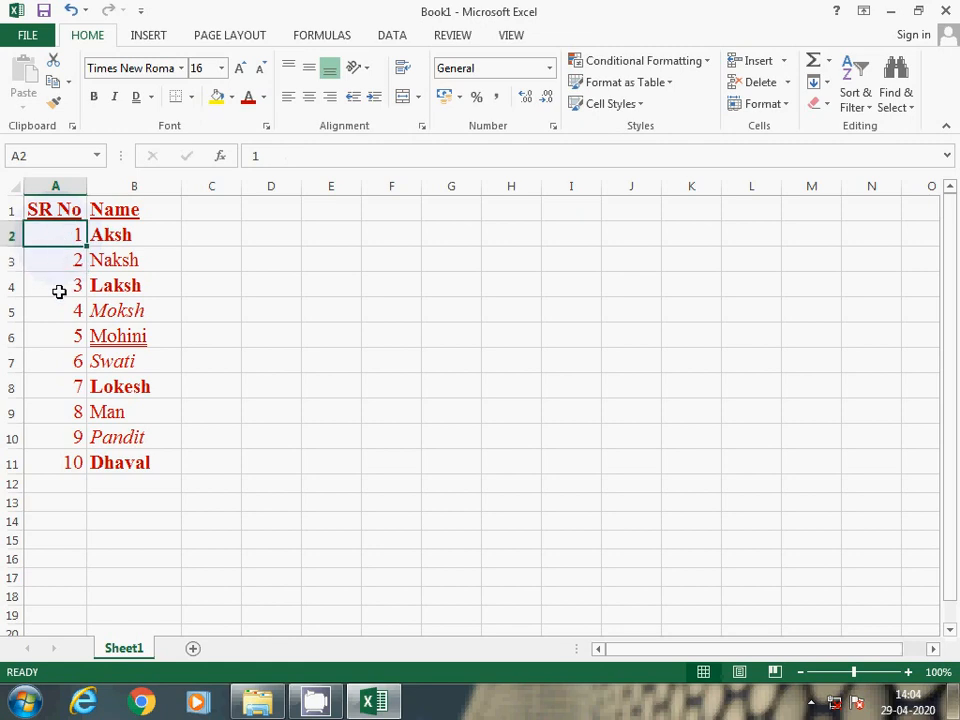
left_click_drag(60, 234, 62, 456)
left_click_drag(129, 234, 118, 452)
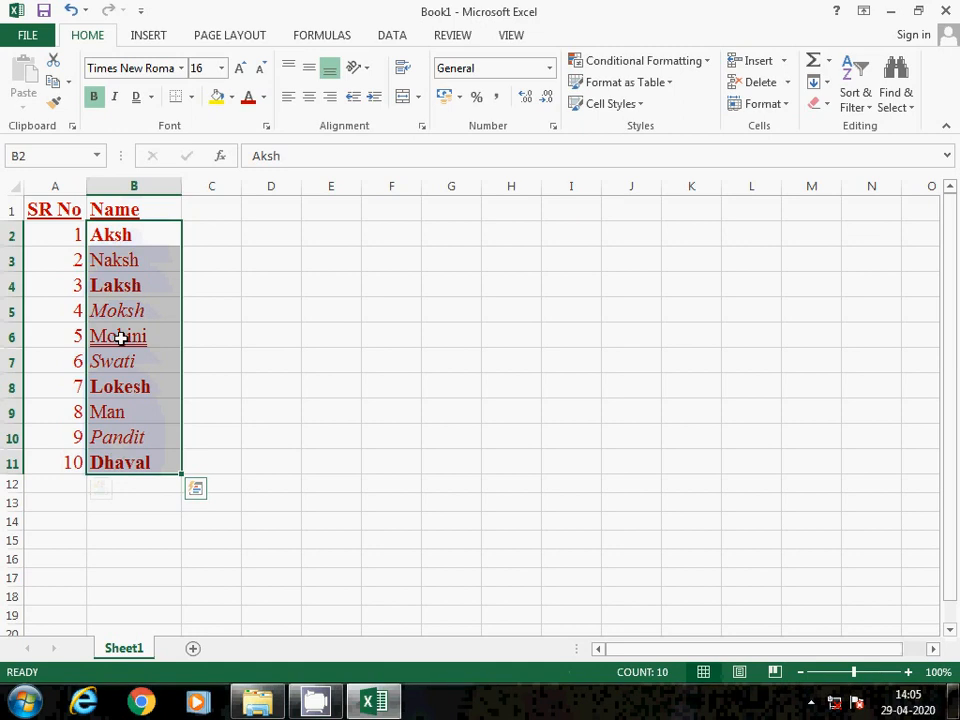
left_click(47, 233)
left_click(270, 282)
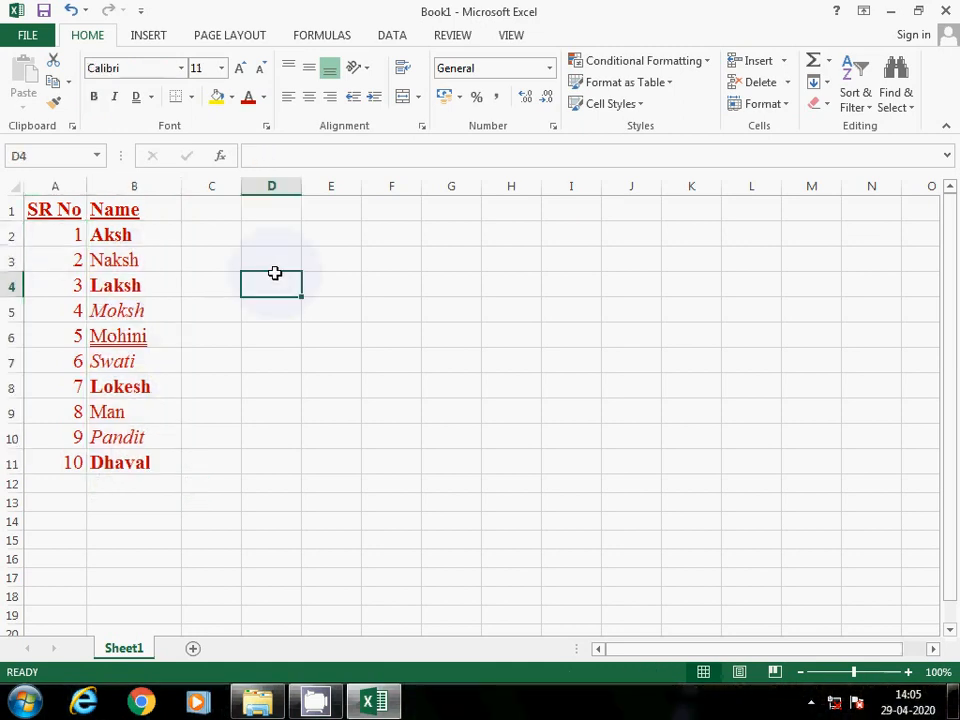
- Enter the sample numbers 10, 100, 500 and 5000 in cells D4 to D7
type("10")
key("Return")
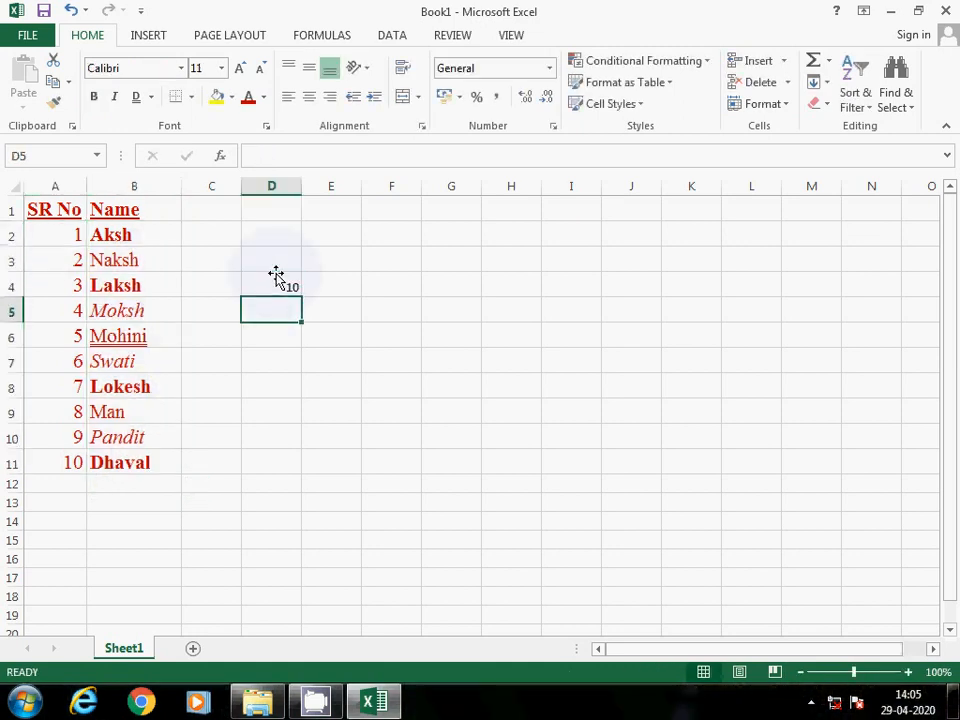
type("100")
key("Return")
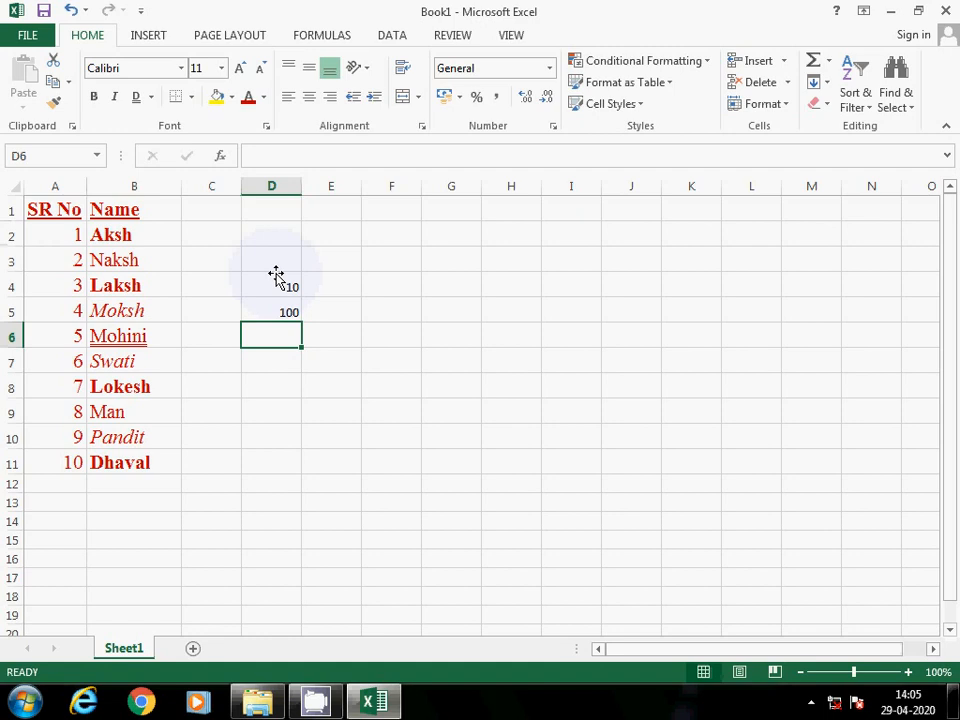
type("500")
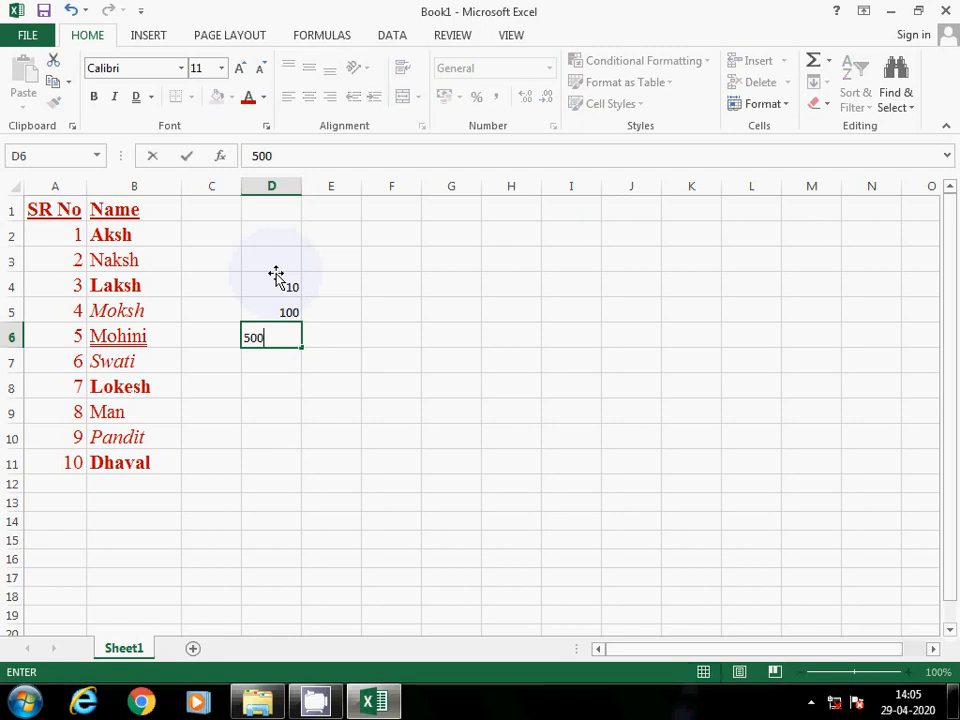
key("Return")
type("5000")
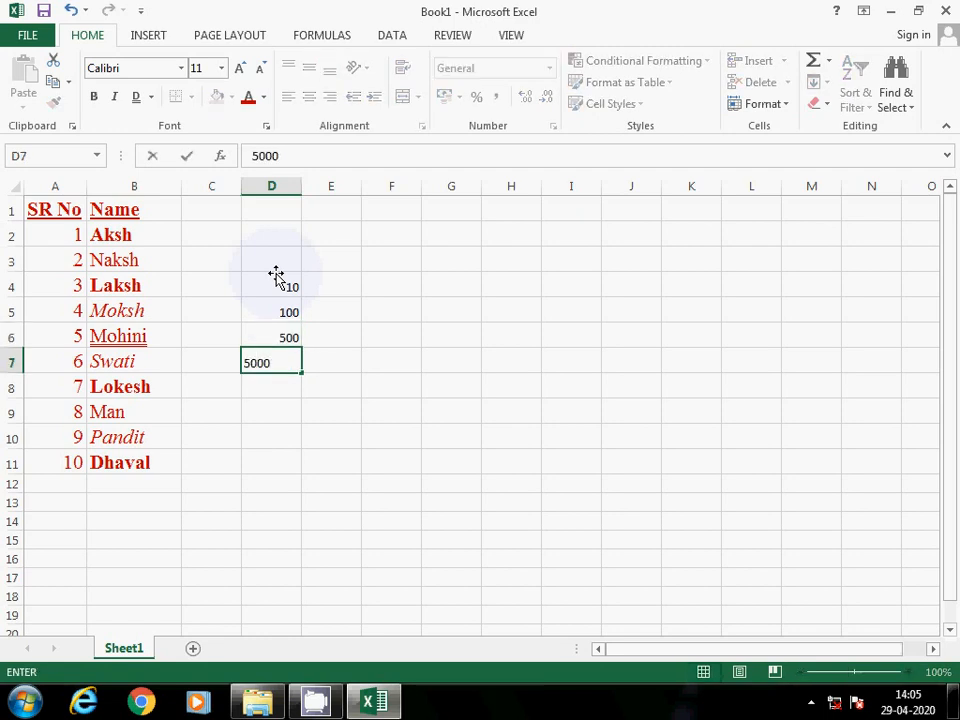
key("Return")
key("Up")
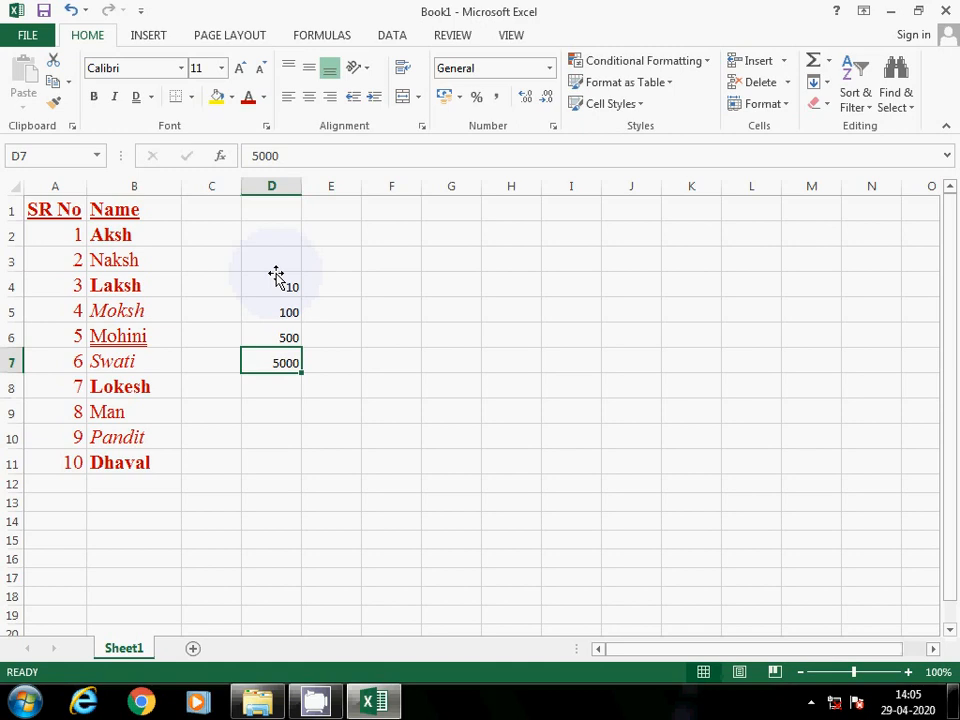
left_click(276, 277)
left_click(276, 271)
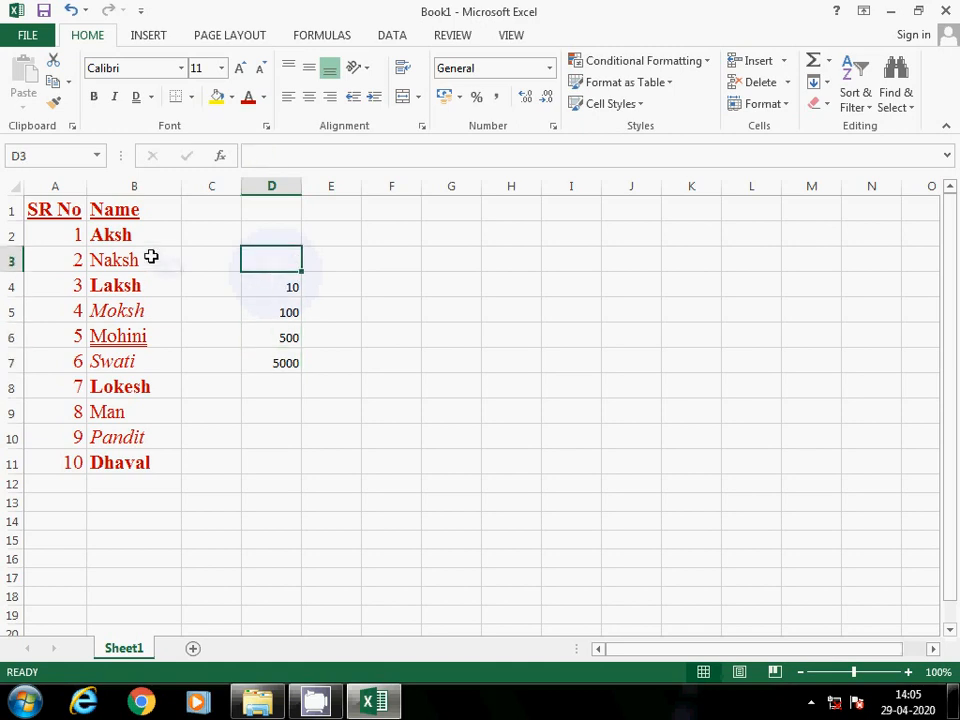
left_click(130, 236)
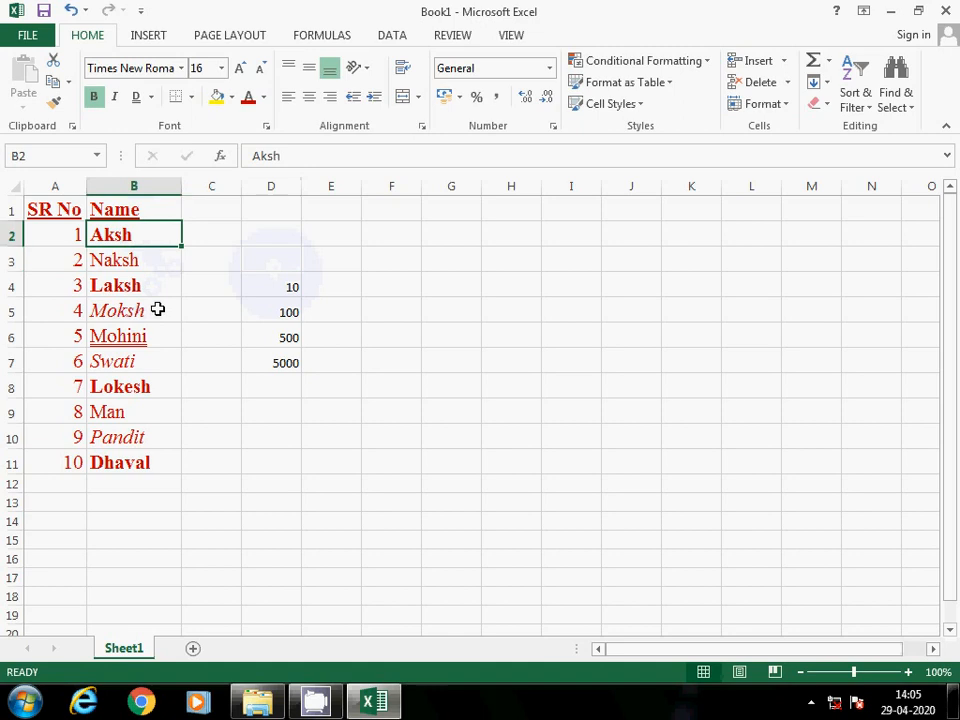
key("Down")
key("Up")
key("Down")
key("Down")
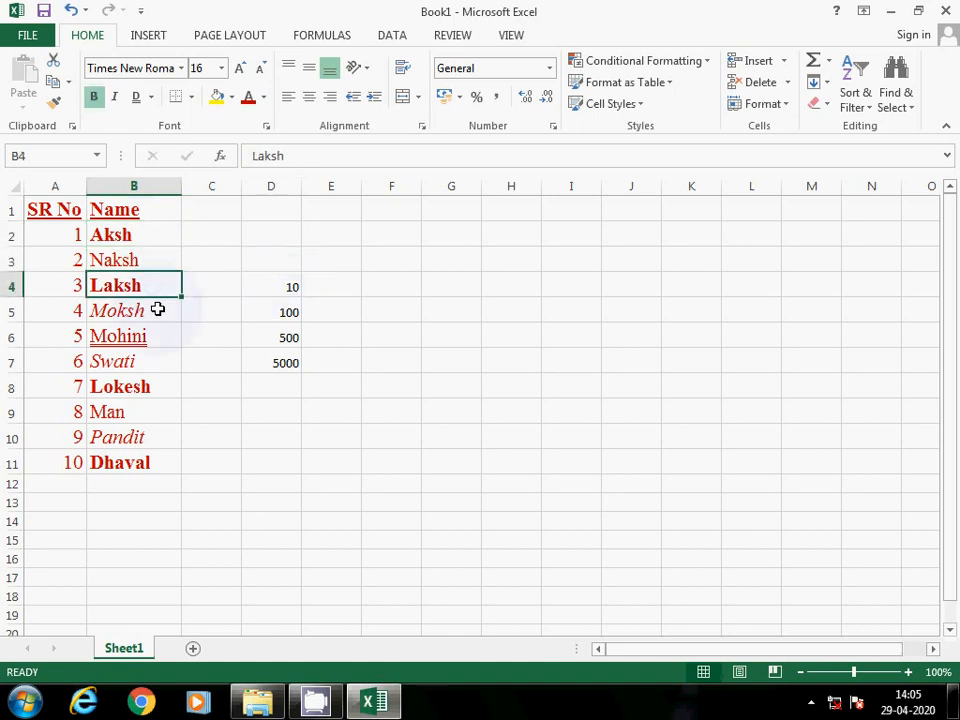
key("Up")
key("Up")
key("Down")
key("Up")
key("Up")
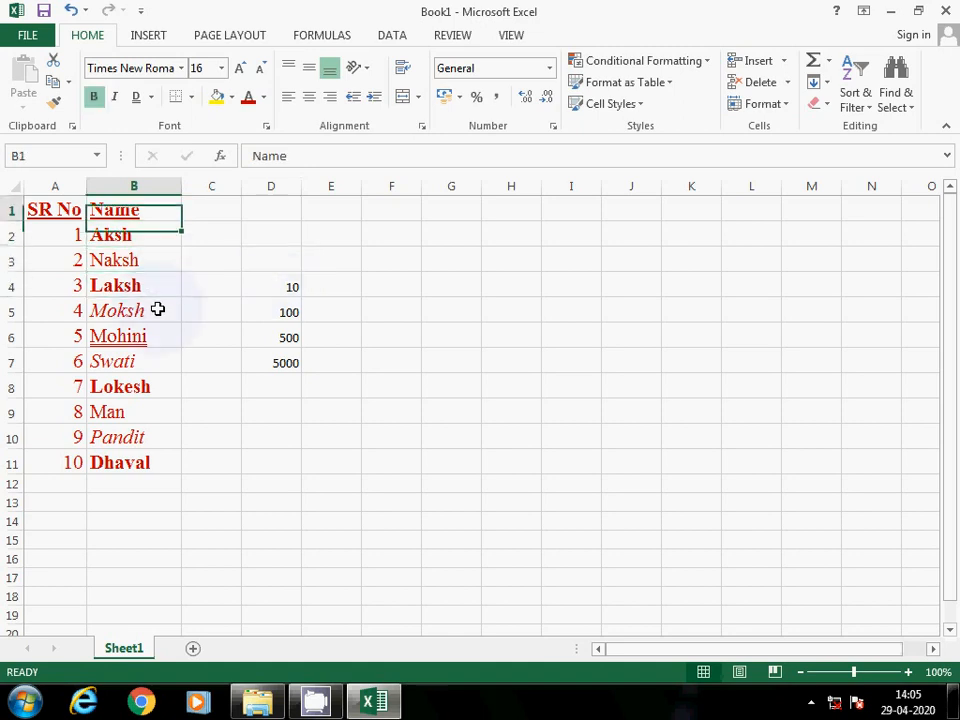
- Center the list entries in A2:B11 and the headings in A1:B1 horizontally
left_click_drag(64, 234, 128, 462)
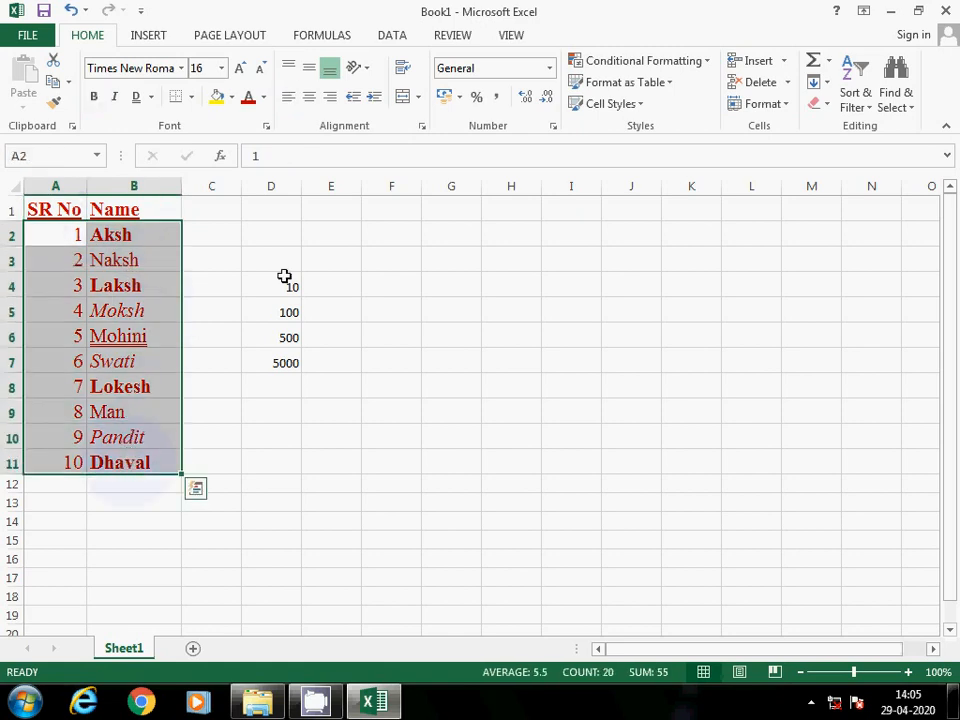
left_click(311, 104)
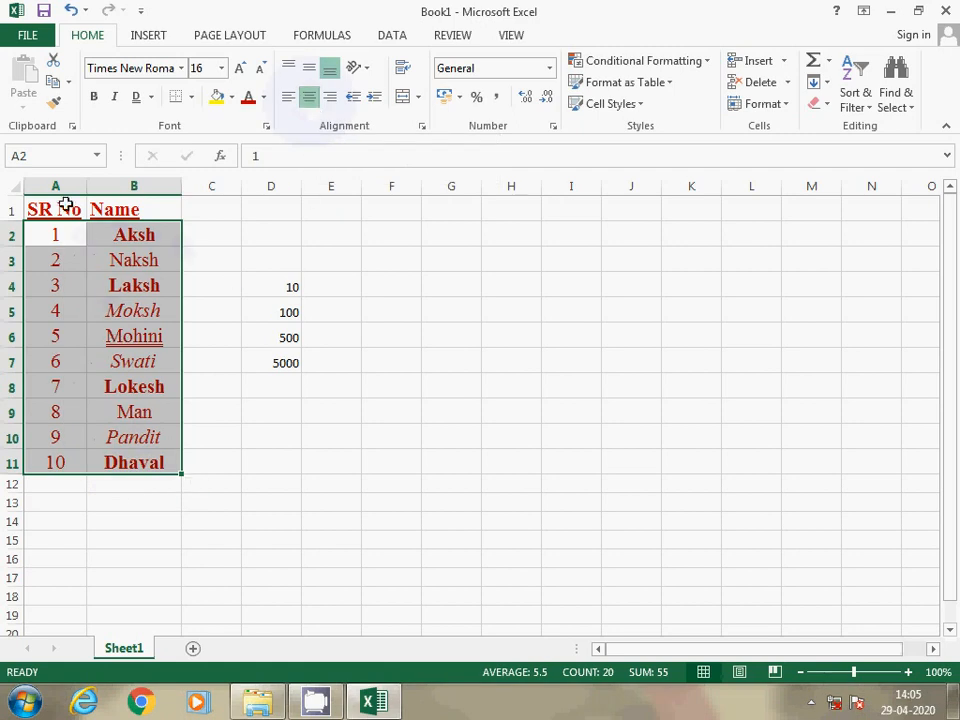
left_click_drag(62, 198, 118, 197)
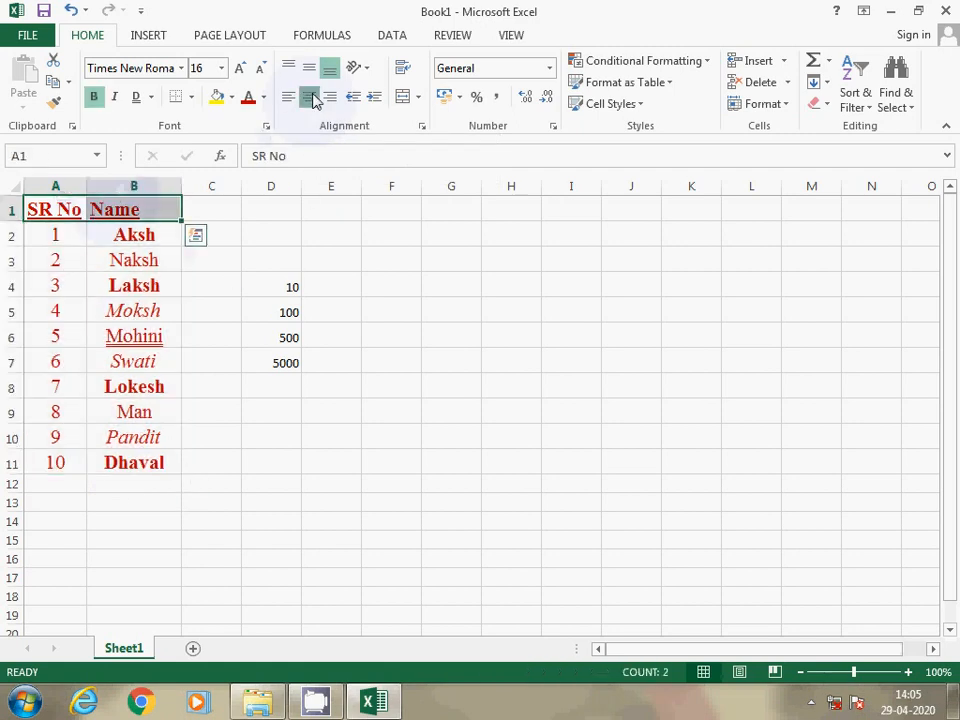
left_click(311, 97)
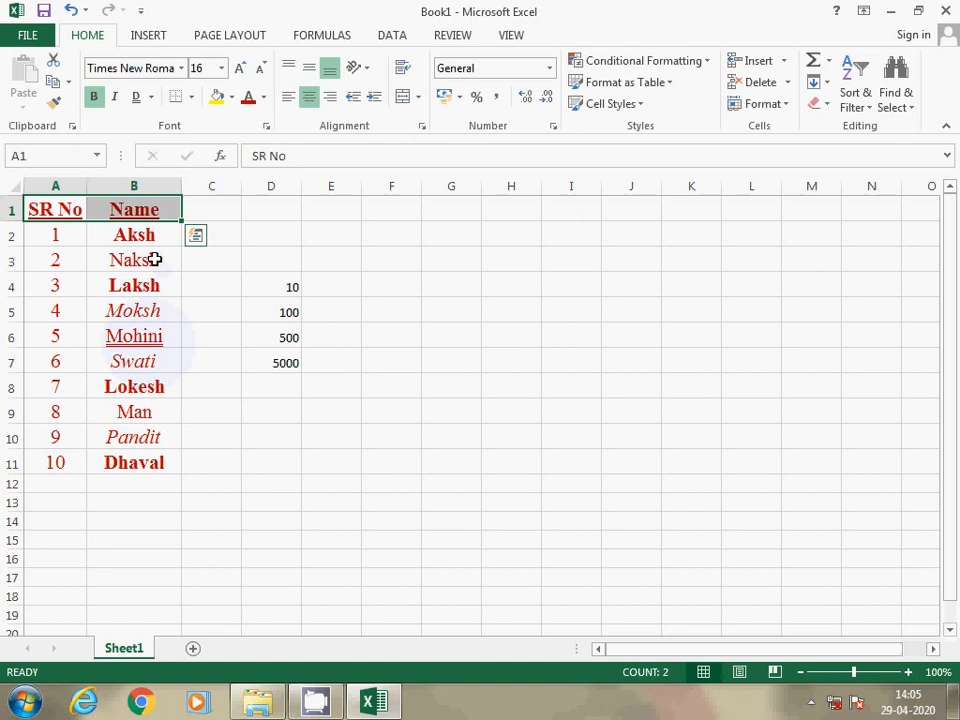
- Set the height of rows 1 through 11 to 28
left_click(66, 212)
left_click_drag(66, 212, 128, 460)
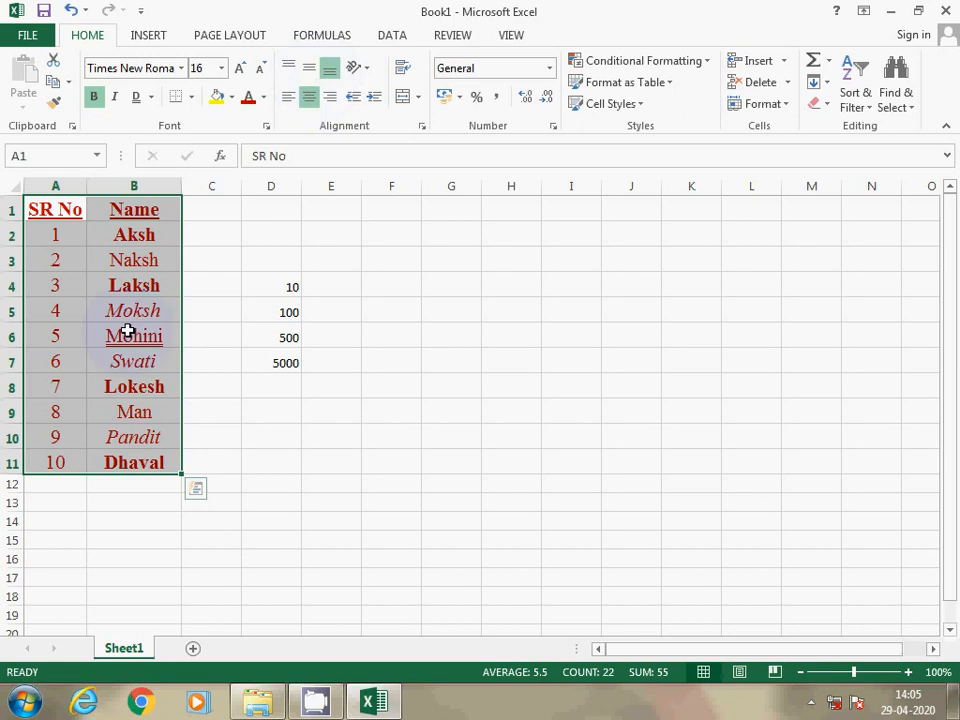
right_click(8, 235)
key("Escape")
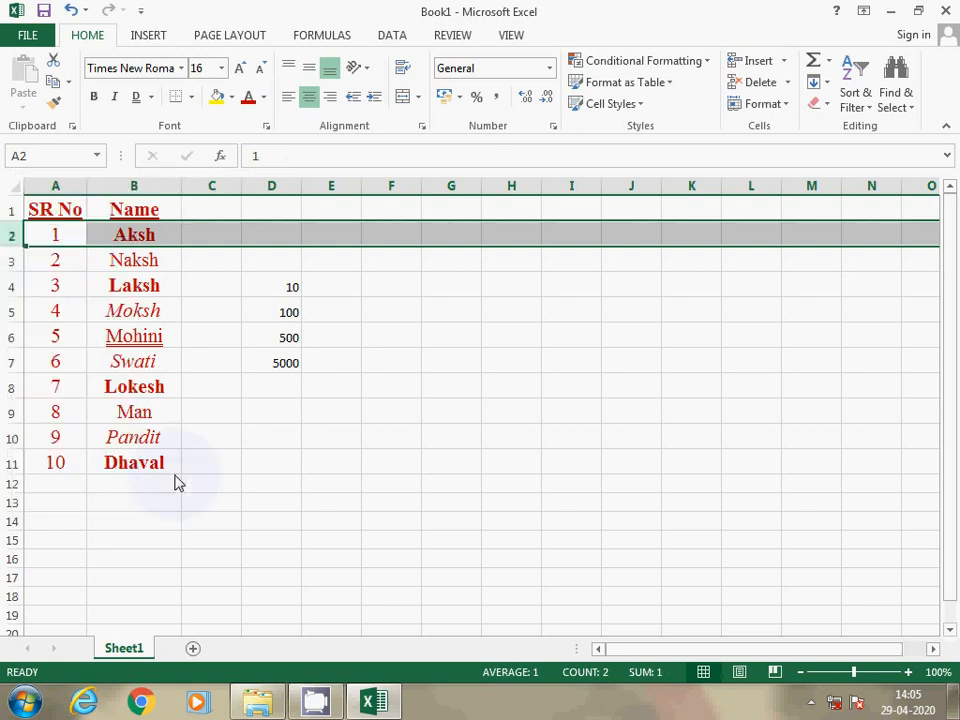
left_click_drag(9, 210, 11, 462)
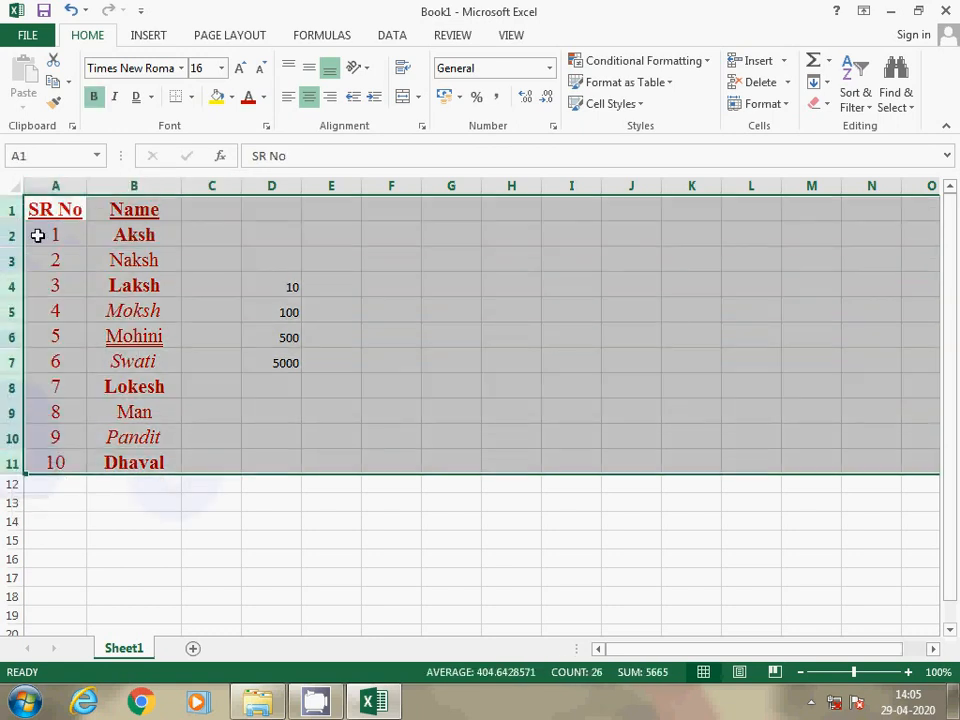
right_click(16, 314)
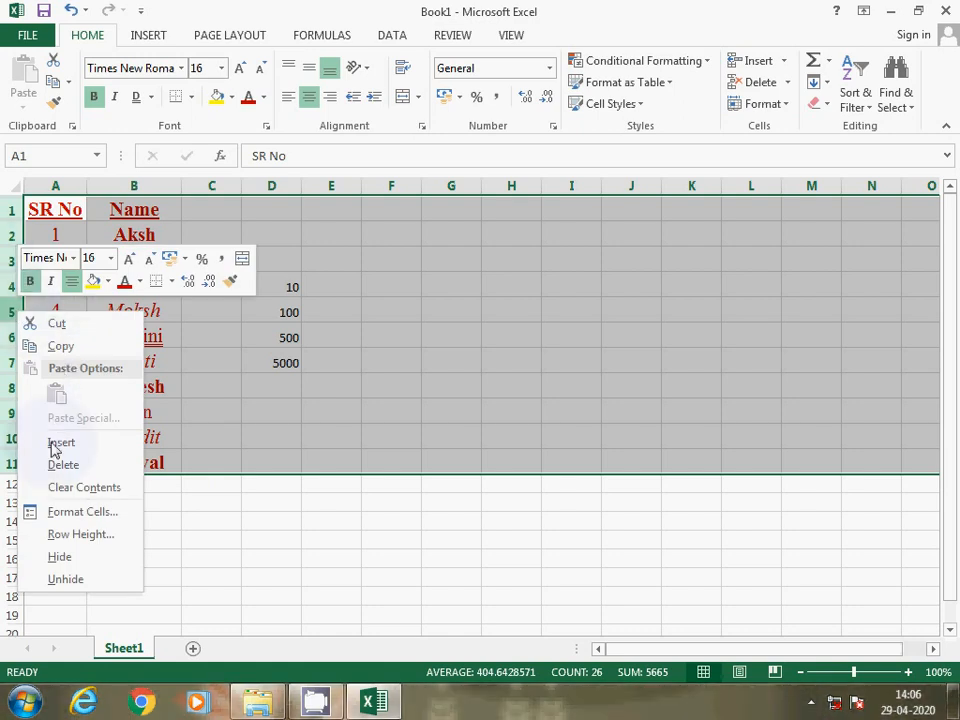
left_click(88, 534)
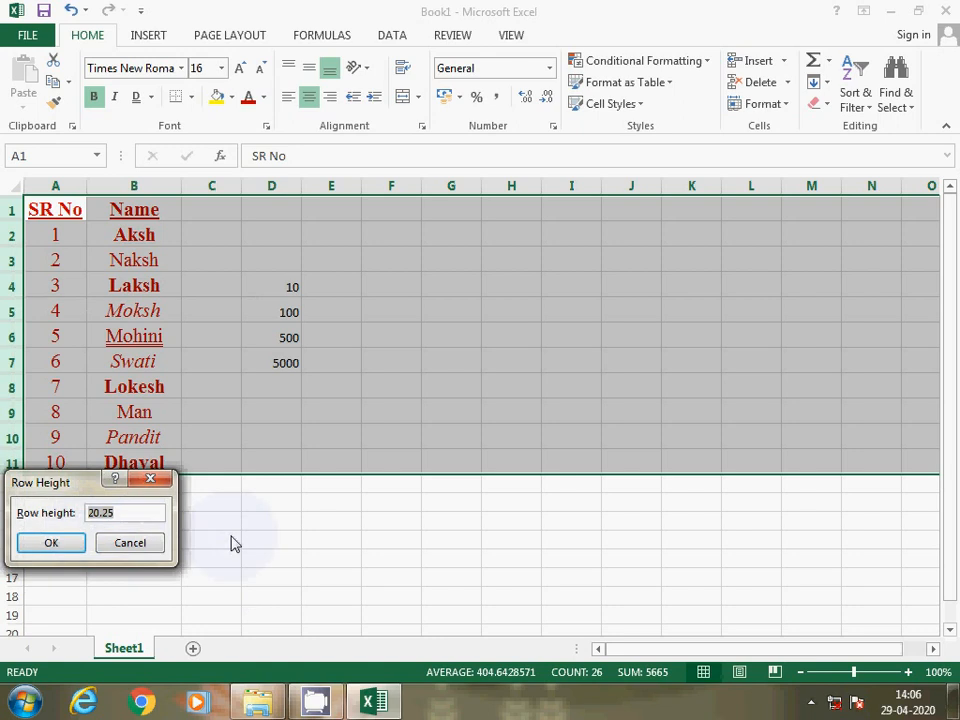
type("28")
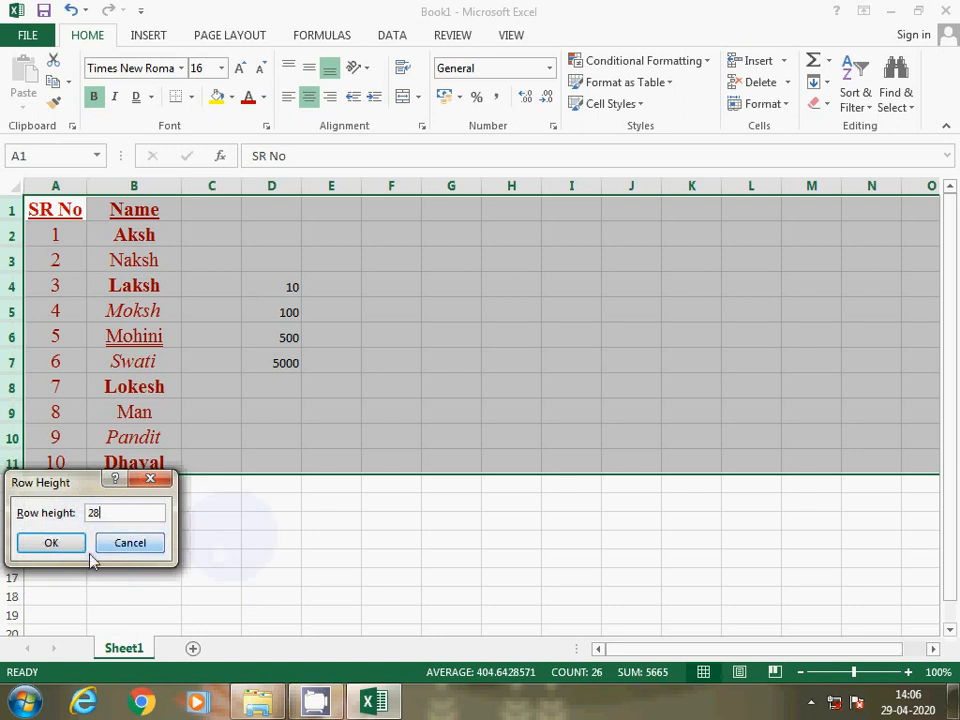
left_click(70, 553)
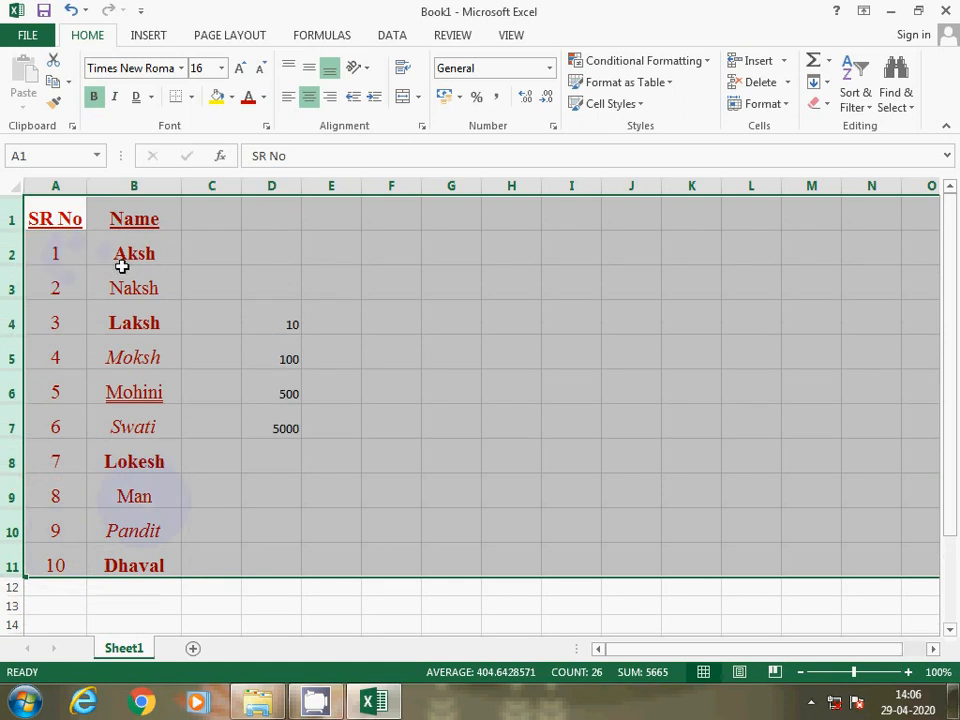
- Align the whole list in A1:B11 vertically to the middle of its cells
left_click(114, 499)
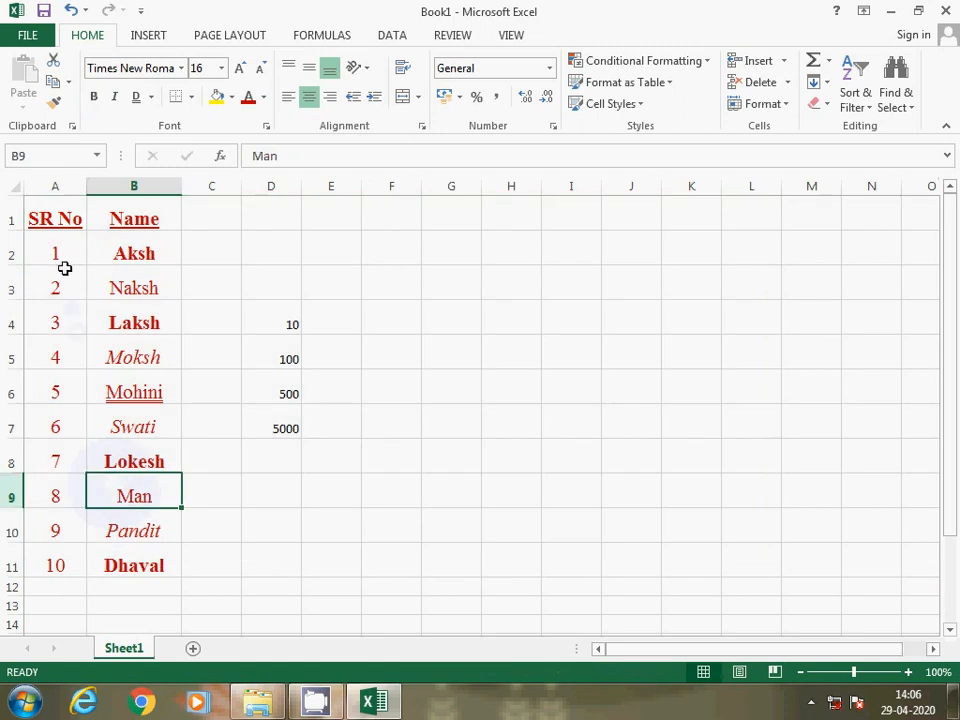
left_click_drag(55, 218, 130, 555)
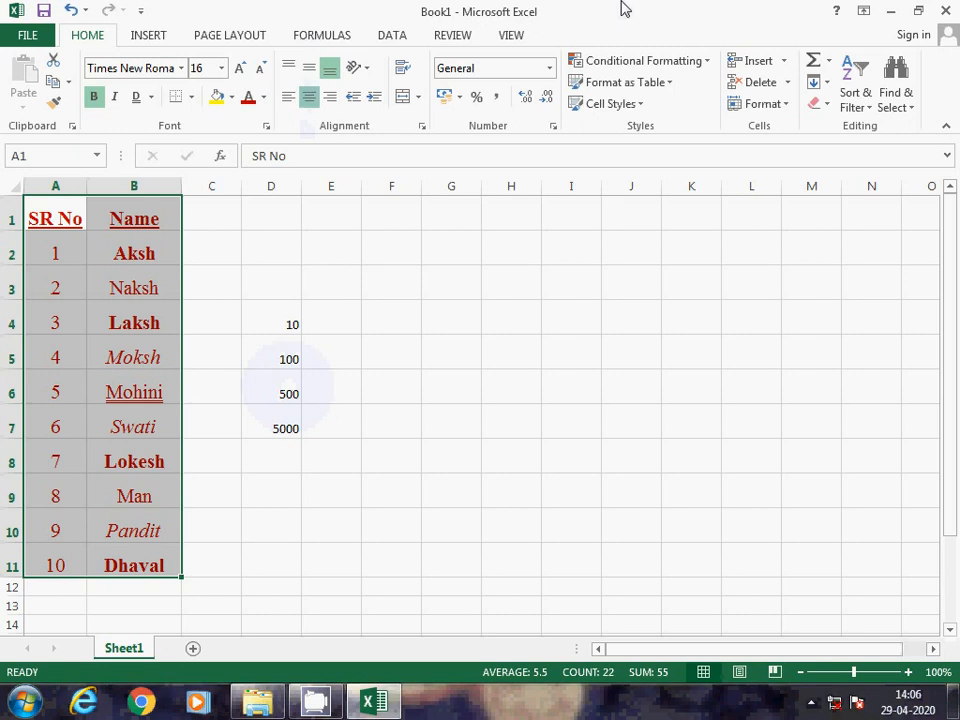
left_click(311, 77)
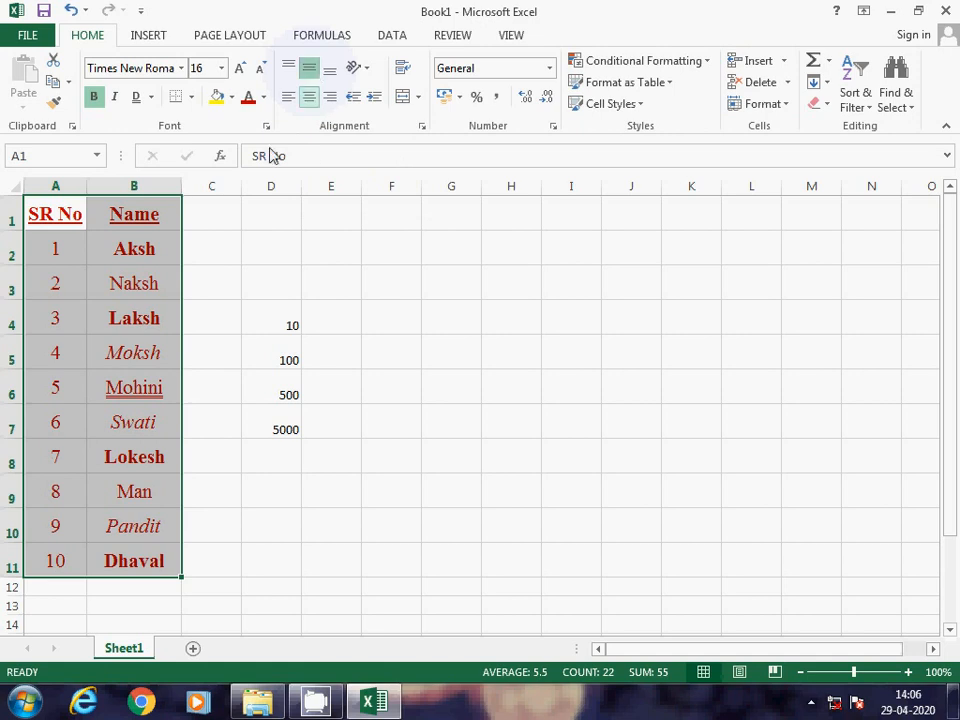
- Angle the headings in A1:B1 clockwise and make row 1 taller to fit the slanted text
left_click_drag(66, 210, 110, 214)
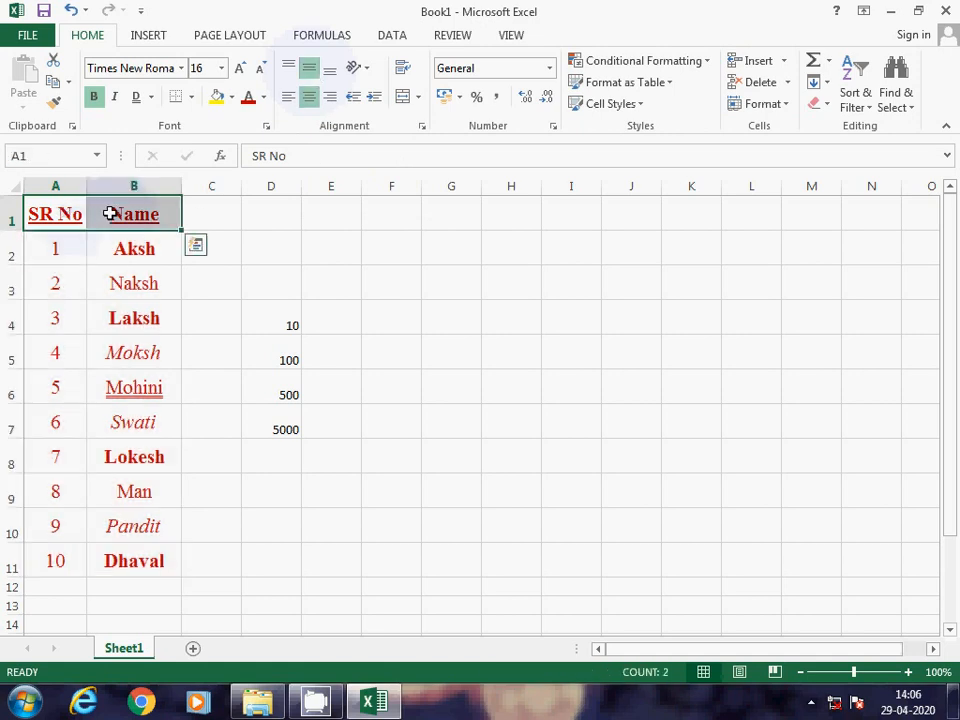
left_click(370, 76)
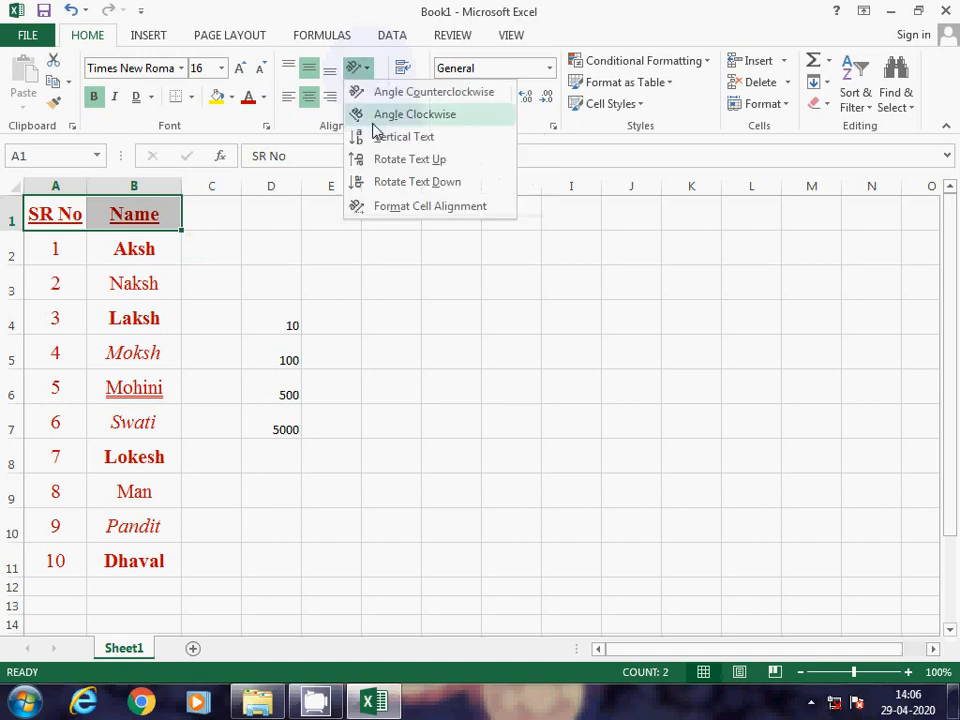
left_click(367, 117)
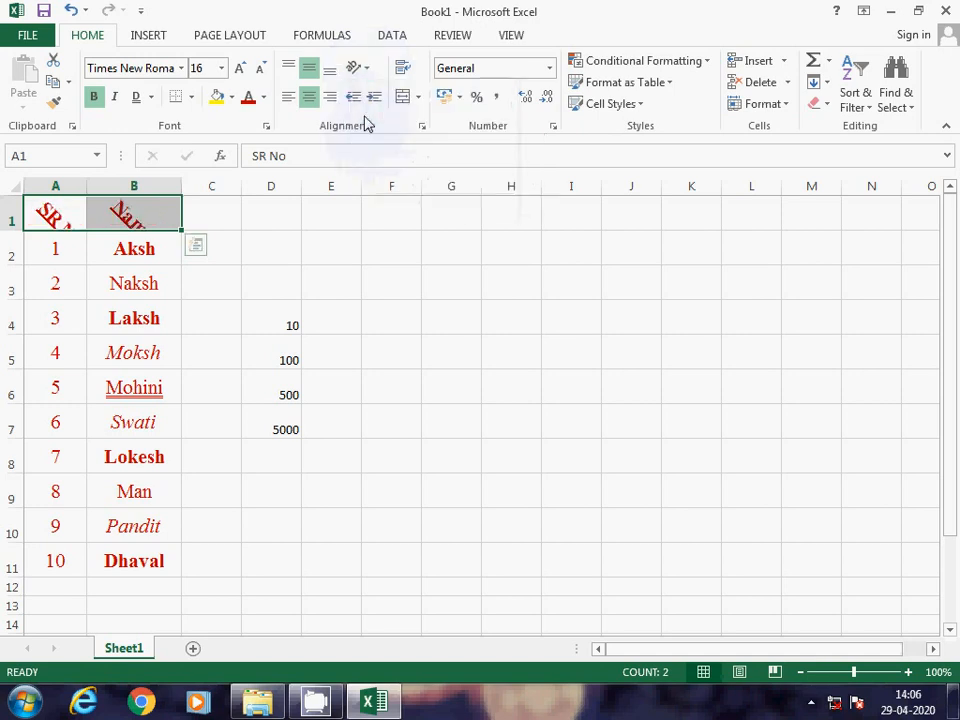
left_click(54, 328)
left_click_drag(17, 230, 16, 258)
left_click(88, 313)
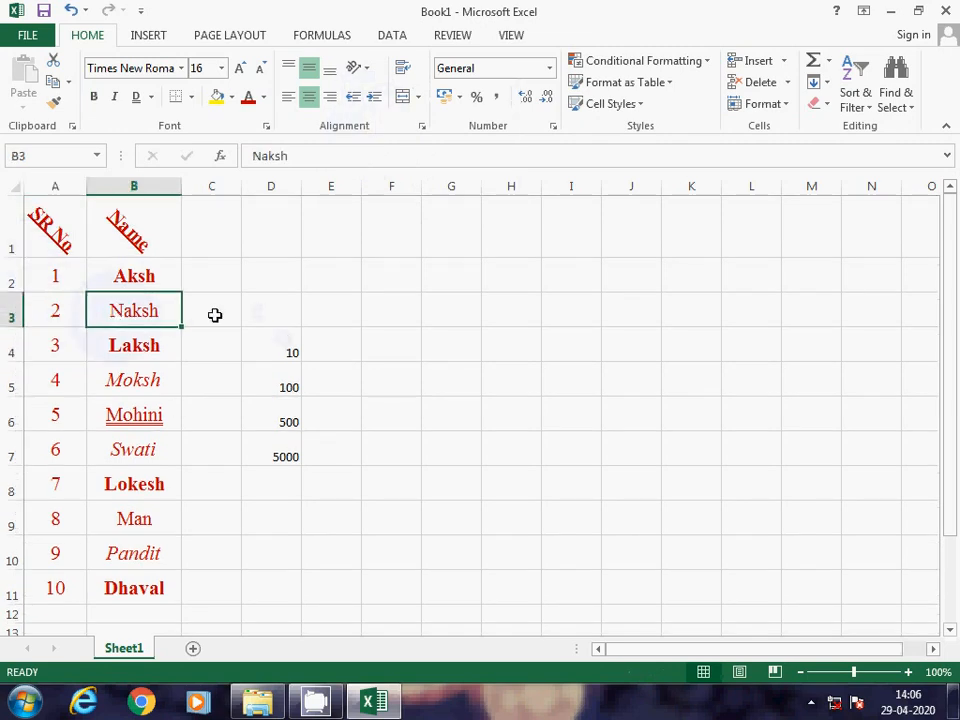
- Set the text orientation of the headings in A1:B1 to 43 degrees through the cell alignment format
left_click_drag(69, 236, 135, 236)
left_click(367, 70)
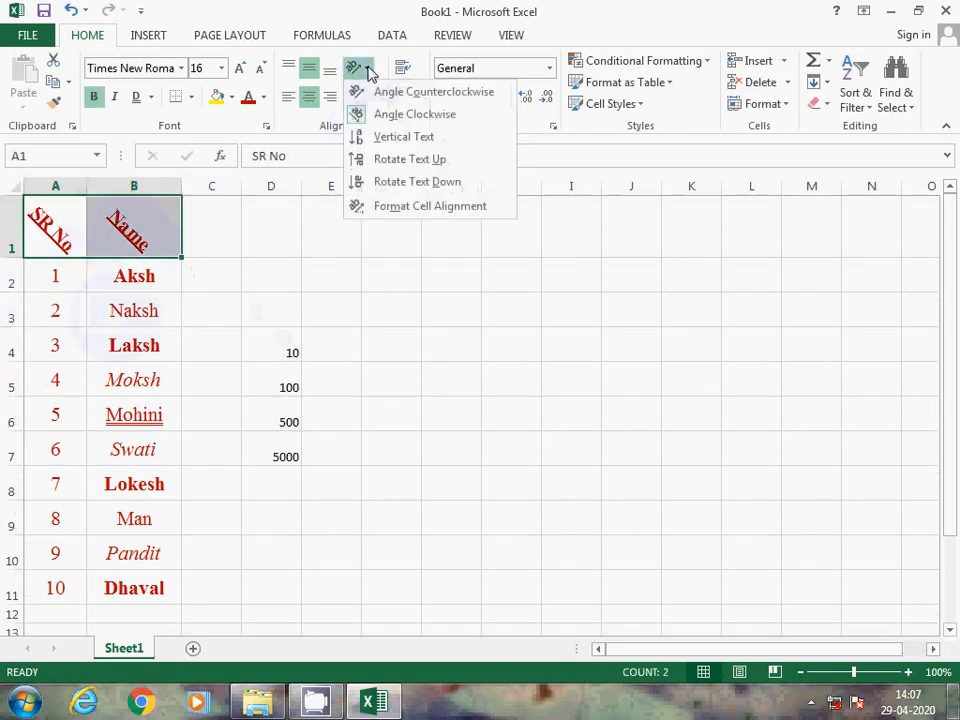
left_click(375, 214)
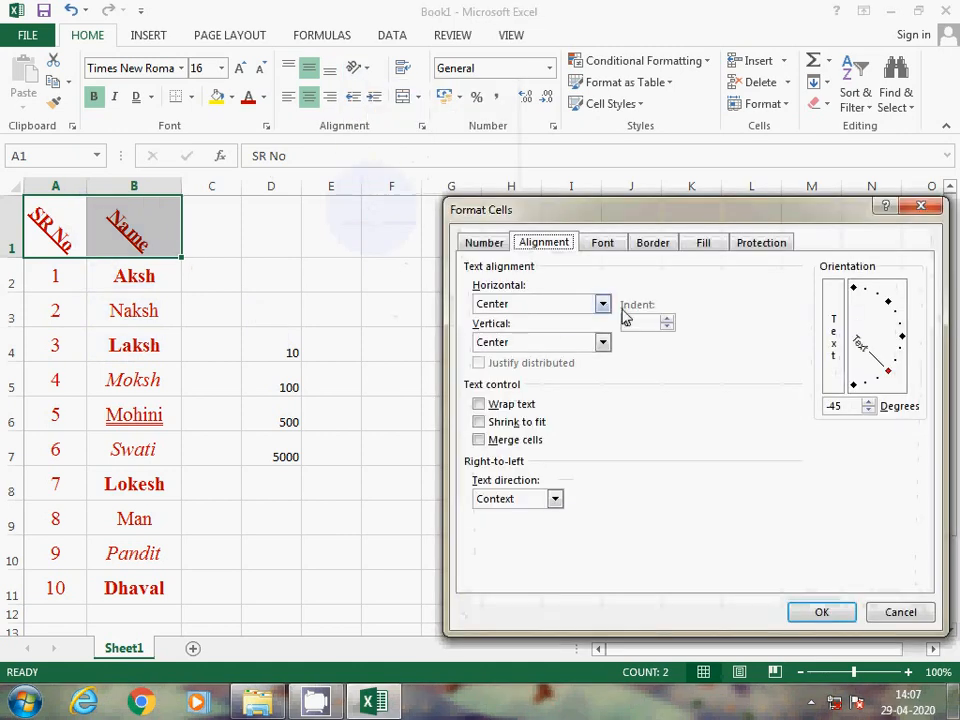
left_click_drag(681, 204, 463, 157)
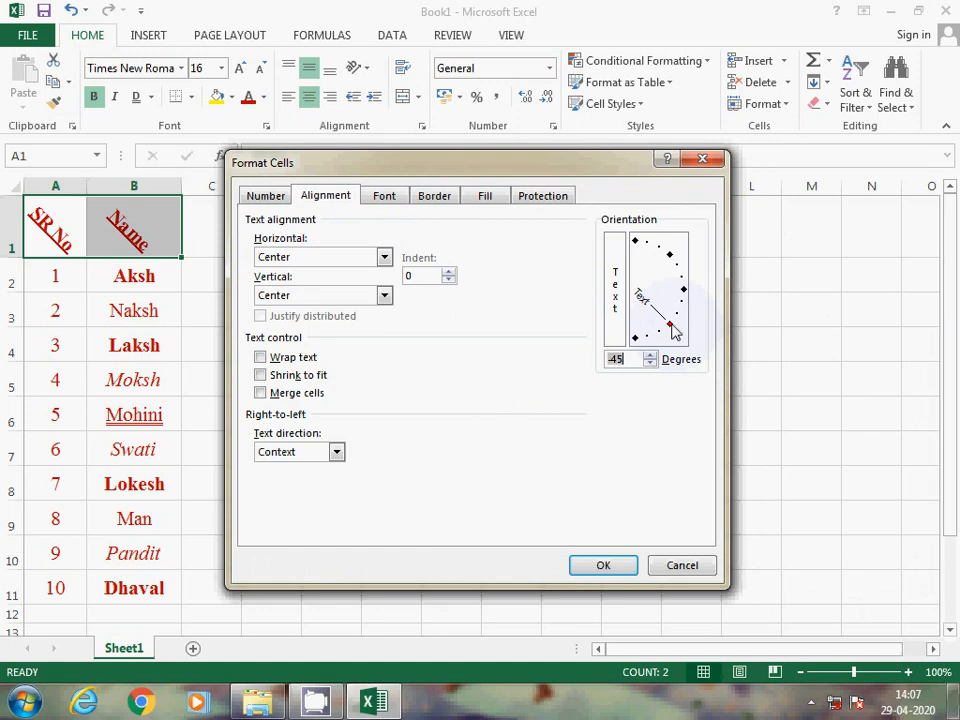
left_click_drag(670, 326, 686, 358)
left_click_drag(667, 318, 679, 258)
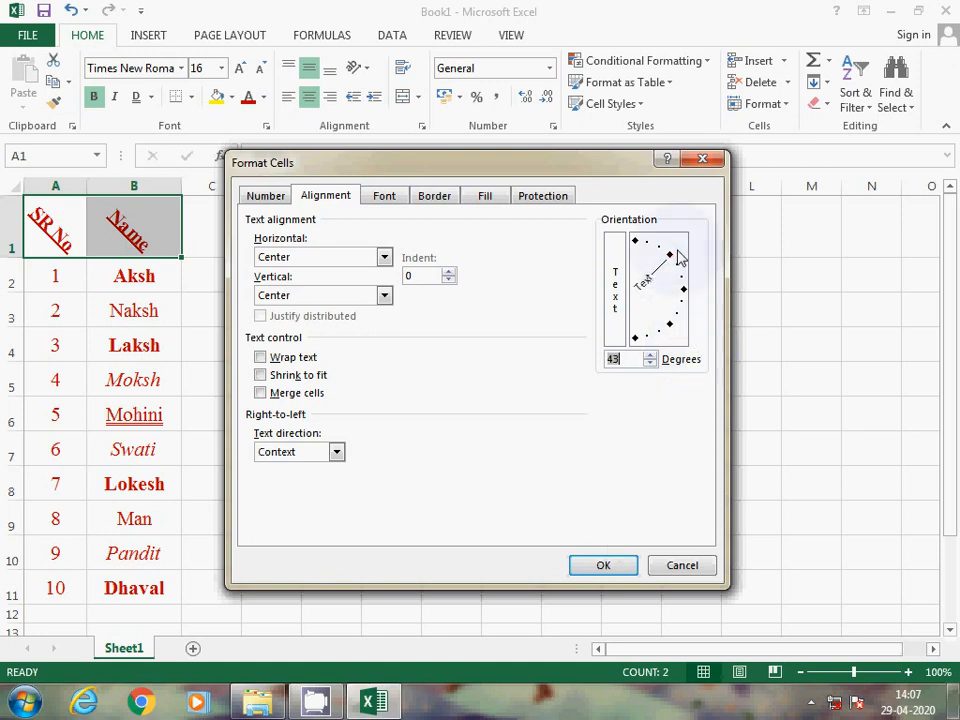
left_click(624, 570)
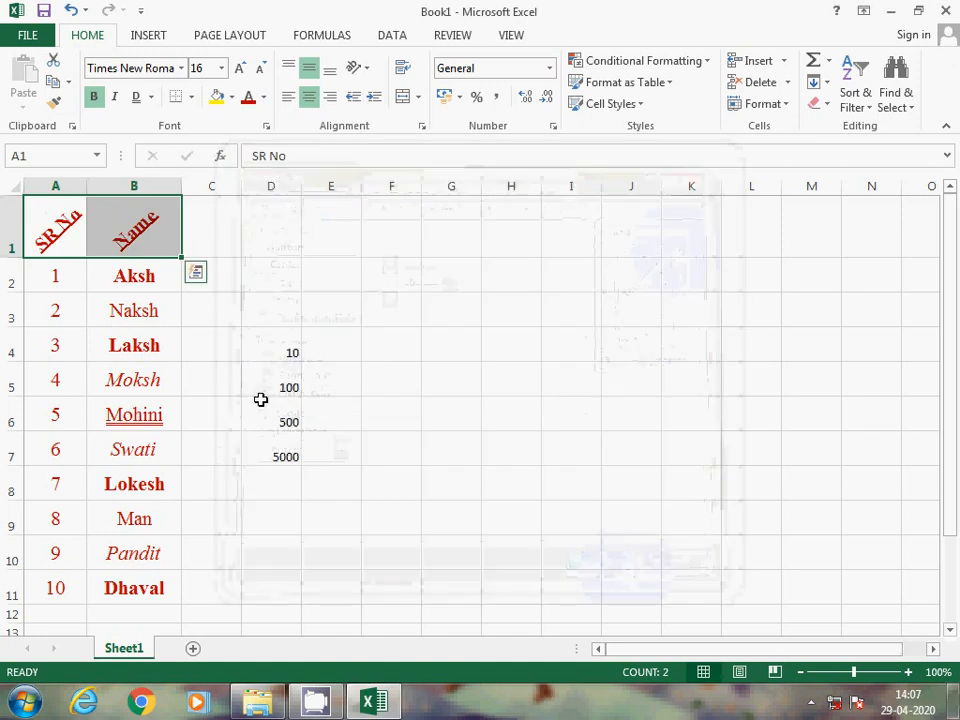
- Clear the sample numbers from cells D4 to D7
left_click_drag(266, 363, 264, 454)
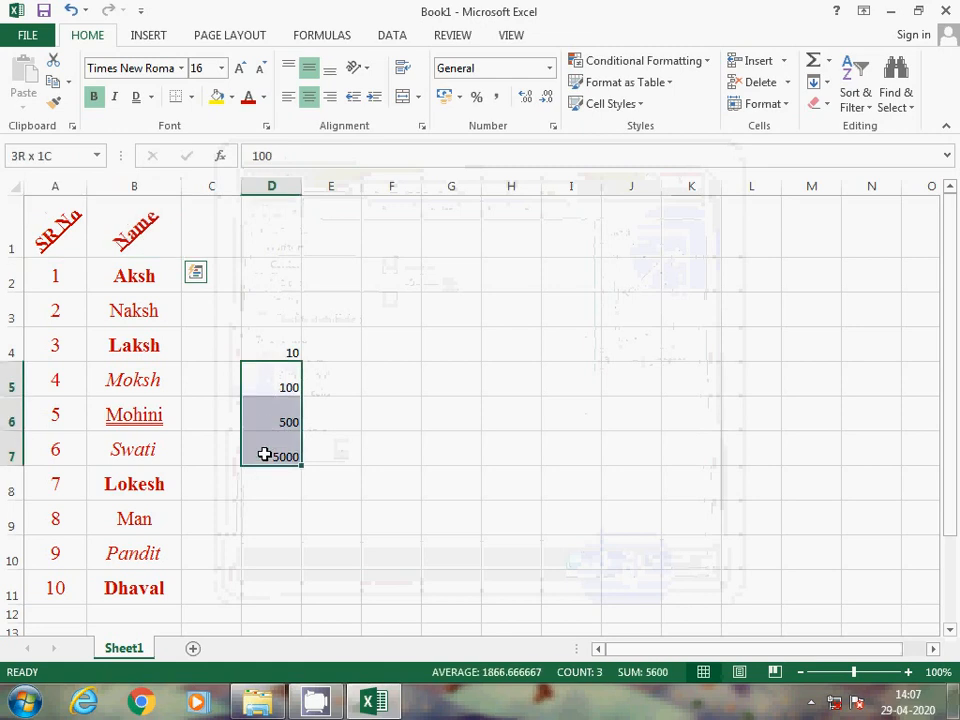
key("Delete")
key("Up")
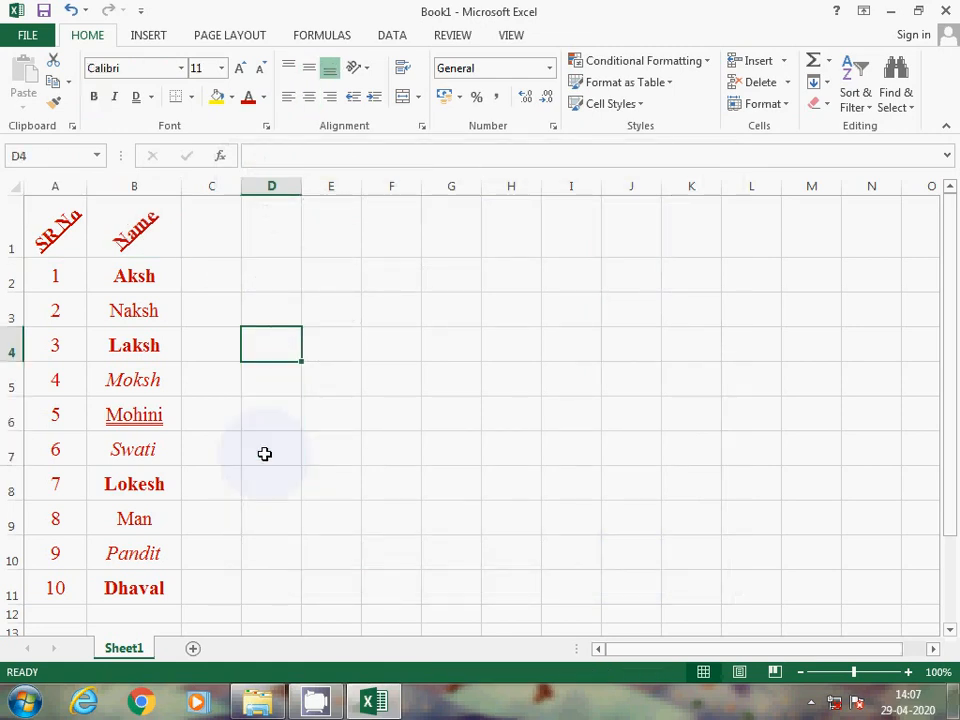
left_click(68, 234)
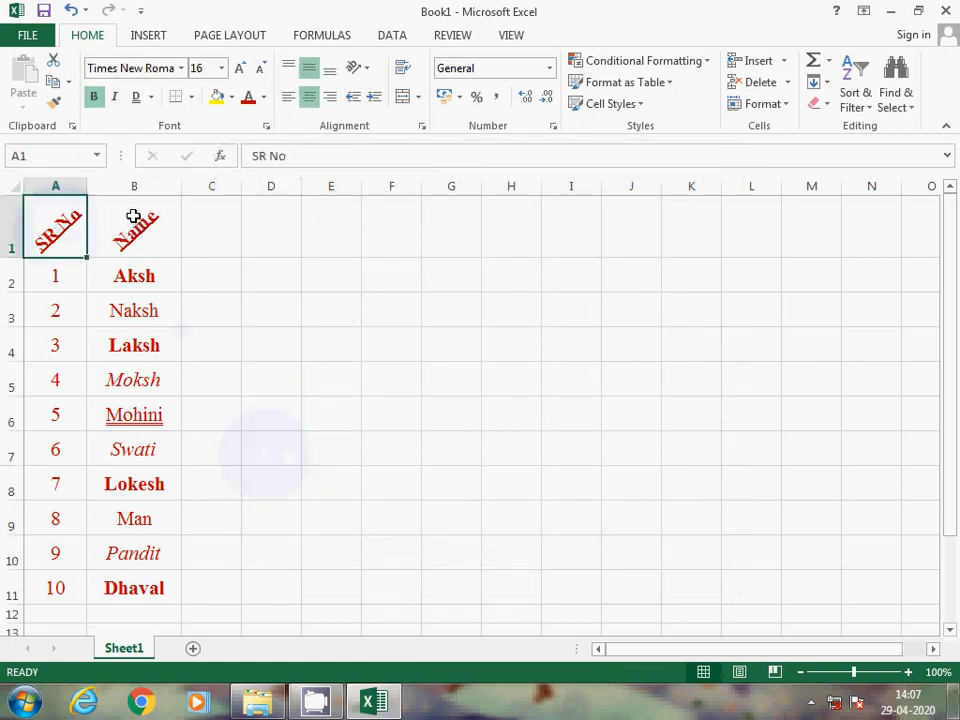
- Apply all borders to the whole list in A1:B11
left_click(133, 216)
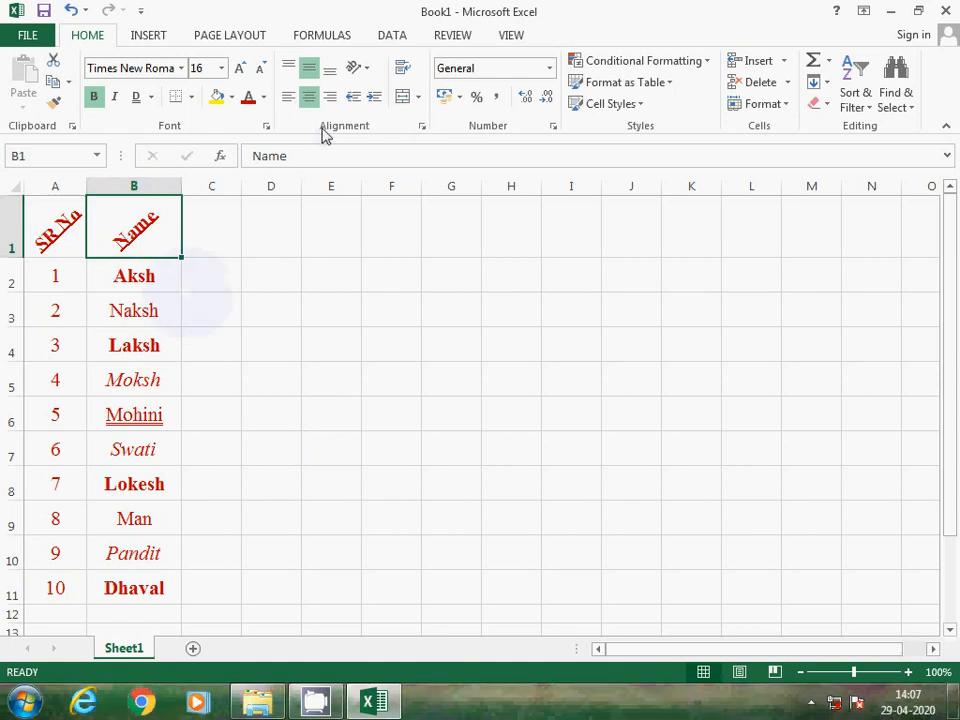
left_click_drag(40, 205, 134, 590)
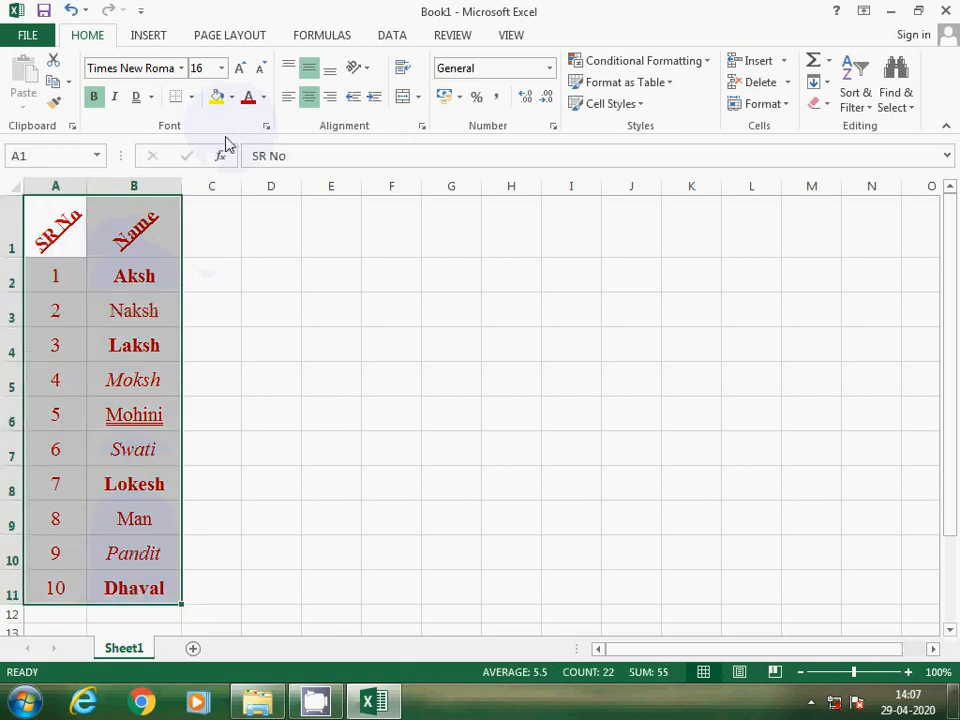
left_click(193, 97)
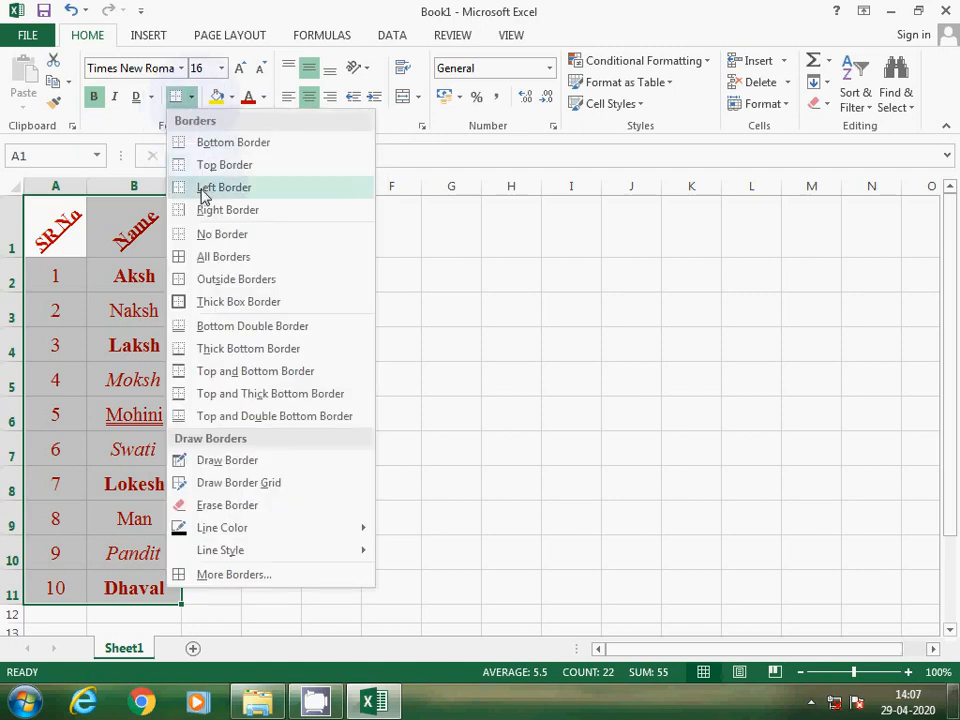
left_click(187, 260)
left_click(153, 352)
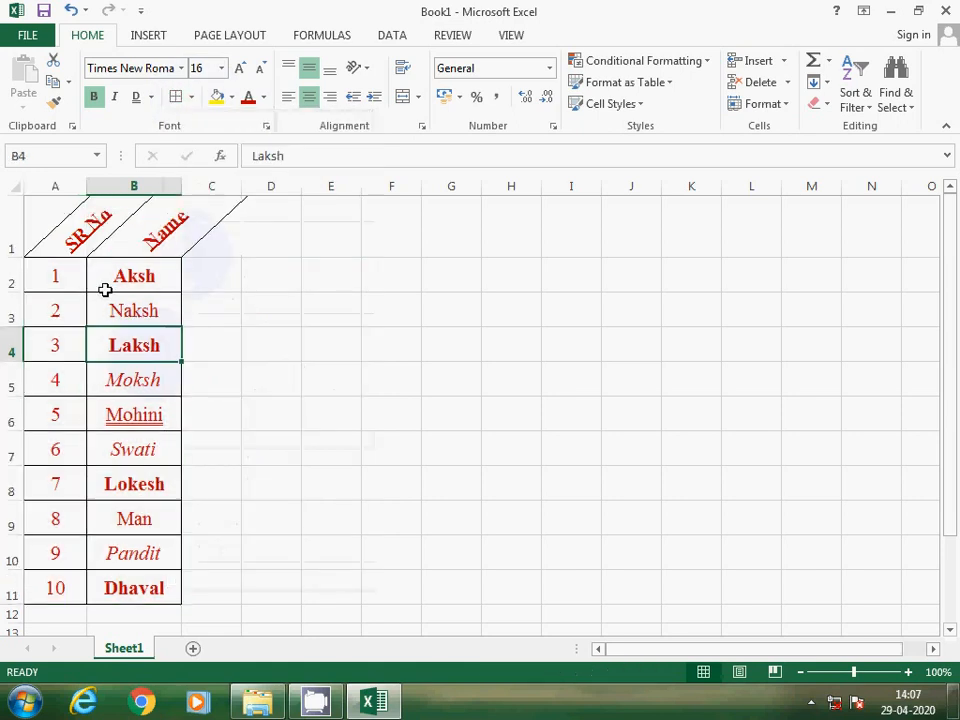
- Set the text orientation of the headings in A1:B1 to 0 degrees through the cell alignment format
left_click_drag(68, 246, 150, 240)
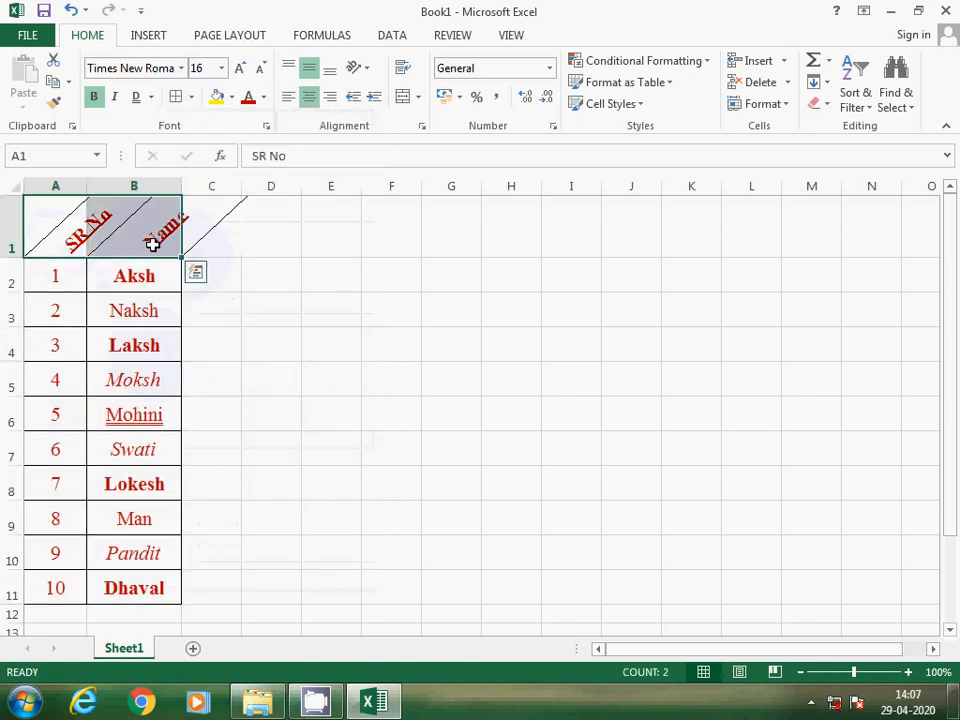
left_click(118, 302)
left_click(70, 228)
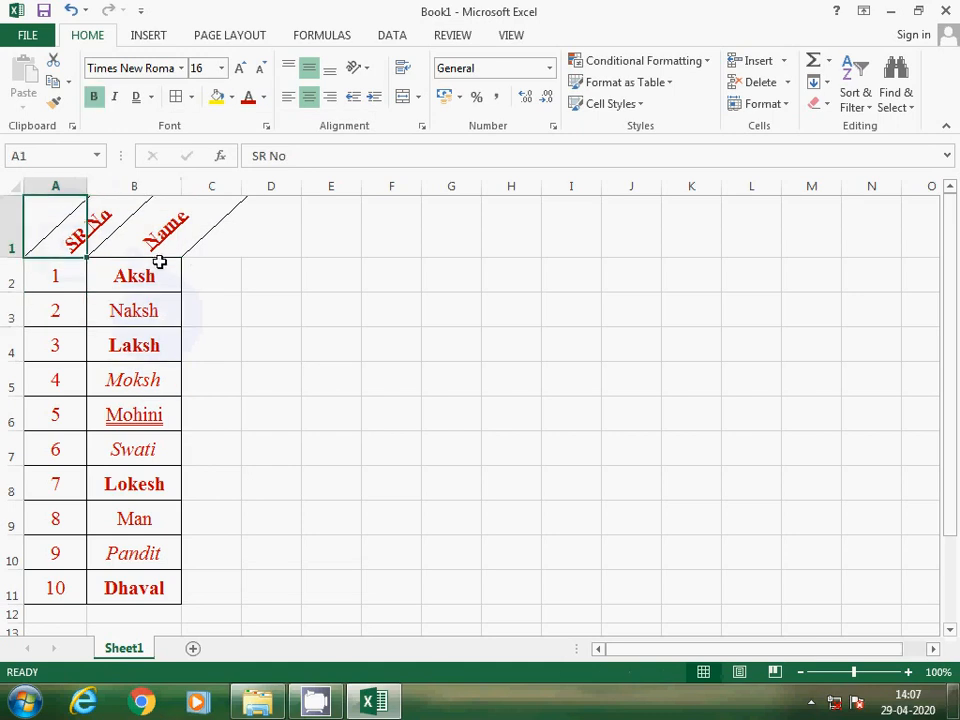
left_click_drag(71, 225, 140, 225)
left_click(368, 71)
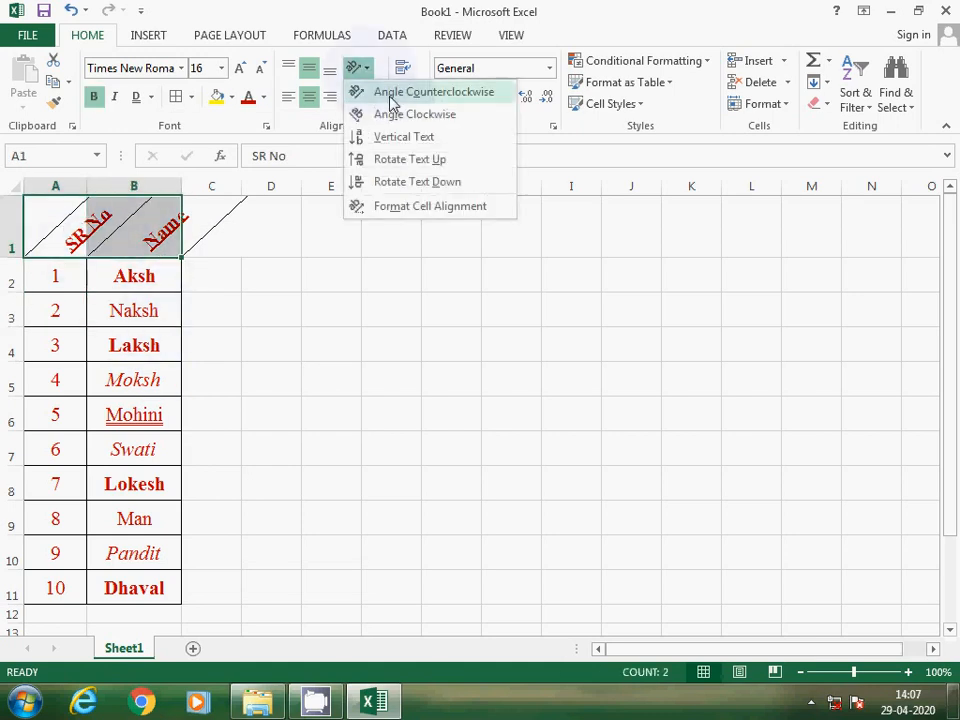
left_click(403, 210)
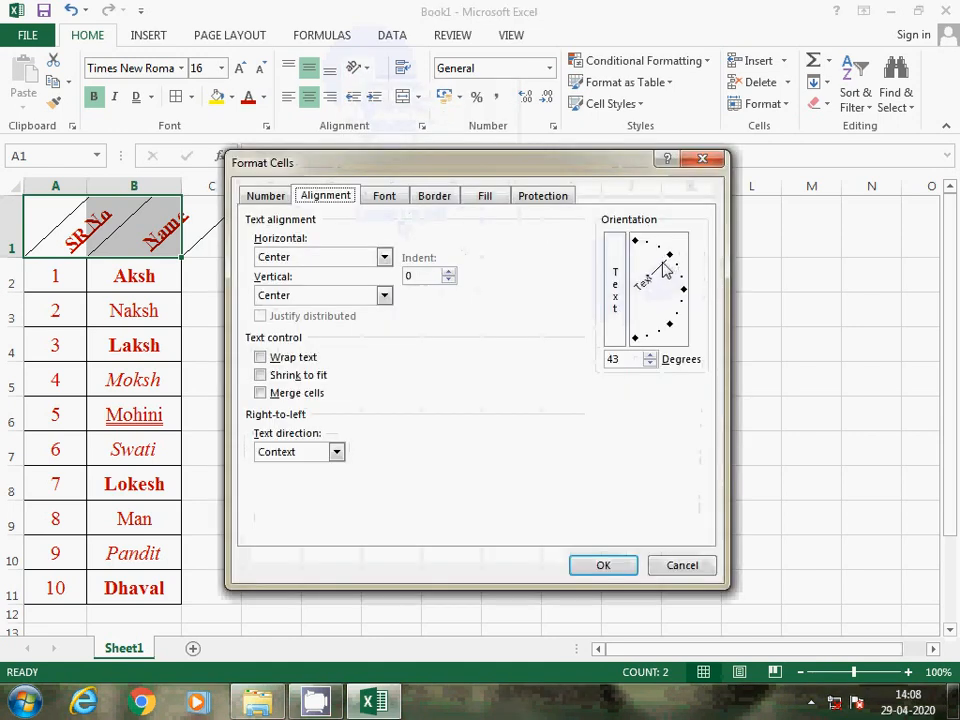
left_click_drag(665, 270, 703, 295)
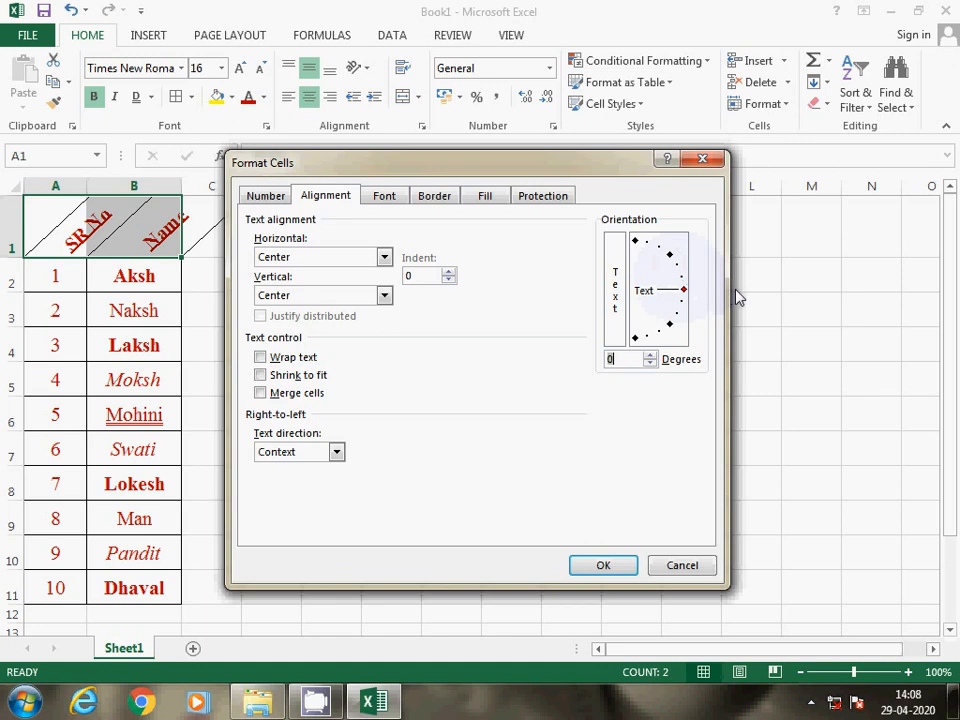
left_click(626, 570)
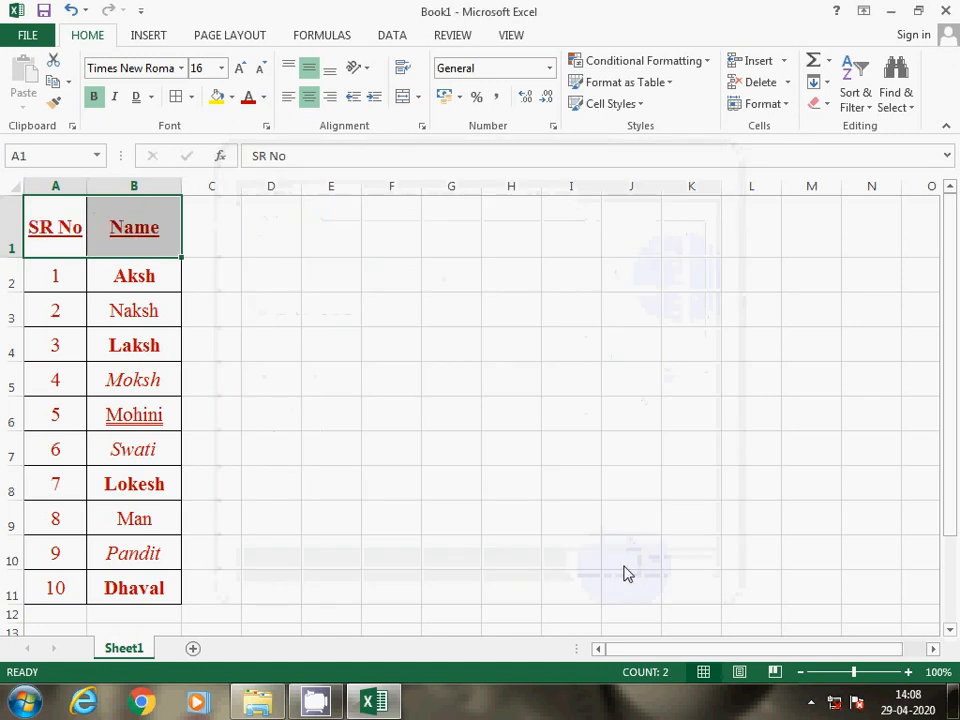
left_click(107, 311)
left_click(250, 420)
- Fill the whole list in A1:B11 with the light orange theme color
left_click_drag(60, 243, 101, 574)
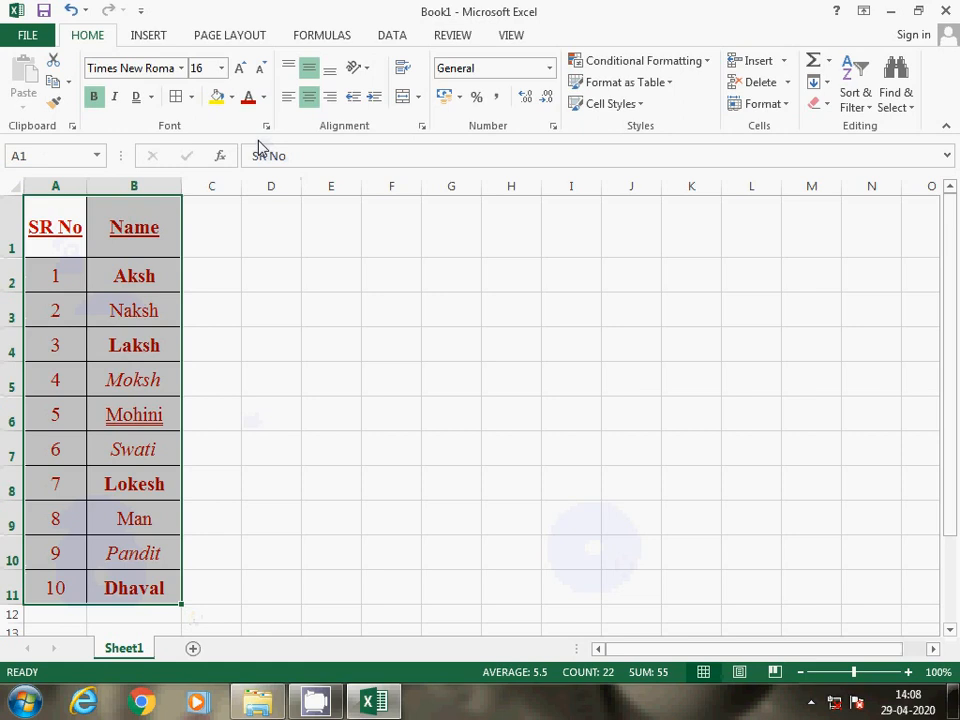
left_click(231, 97)
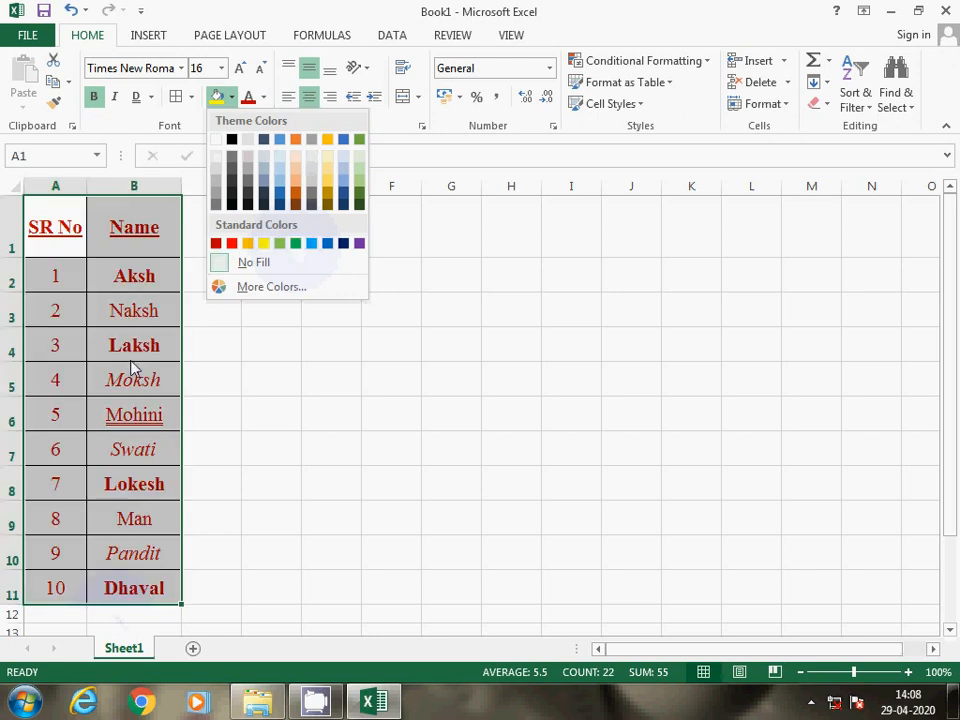
left_click(297, 186)
left_click(47, 426)
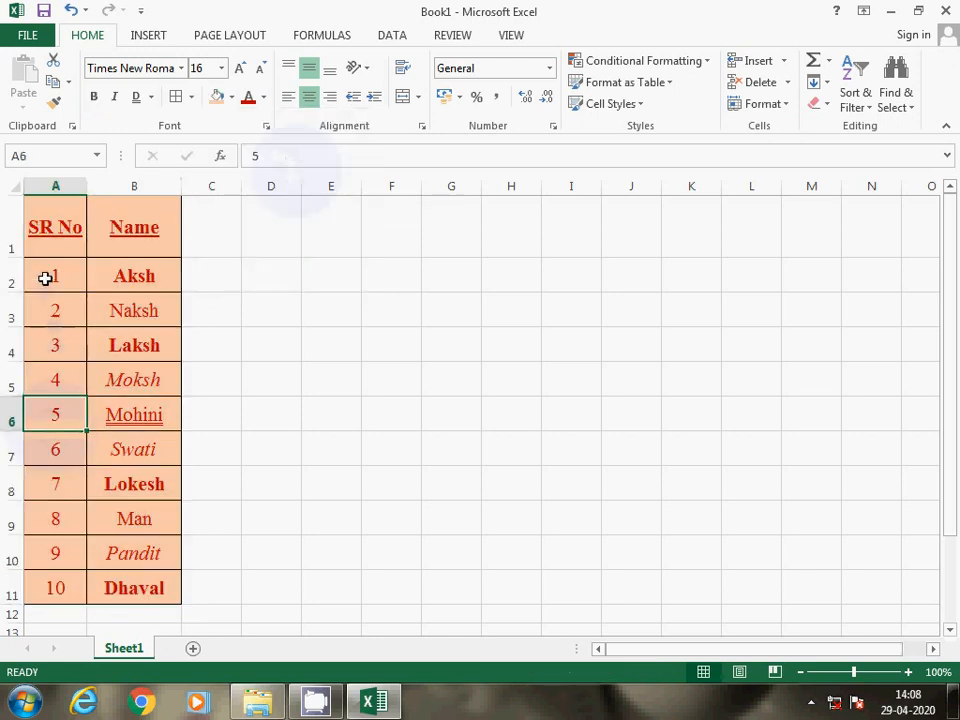
- Fill the rows numbered 1 to 3, cells A2:B4, with the light green theme color
left_click_drag(50, 276, 107, 343)
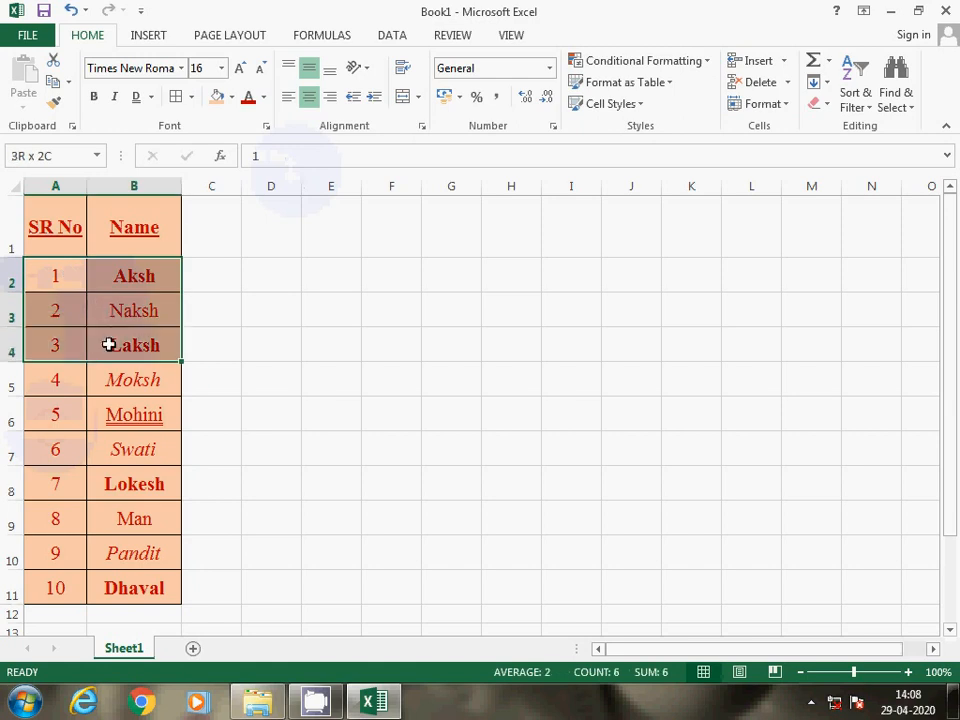
left_click(231, 97)
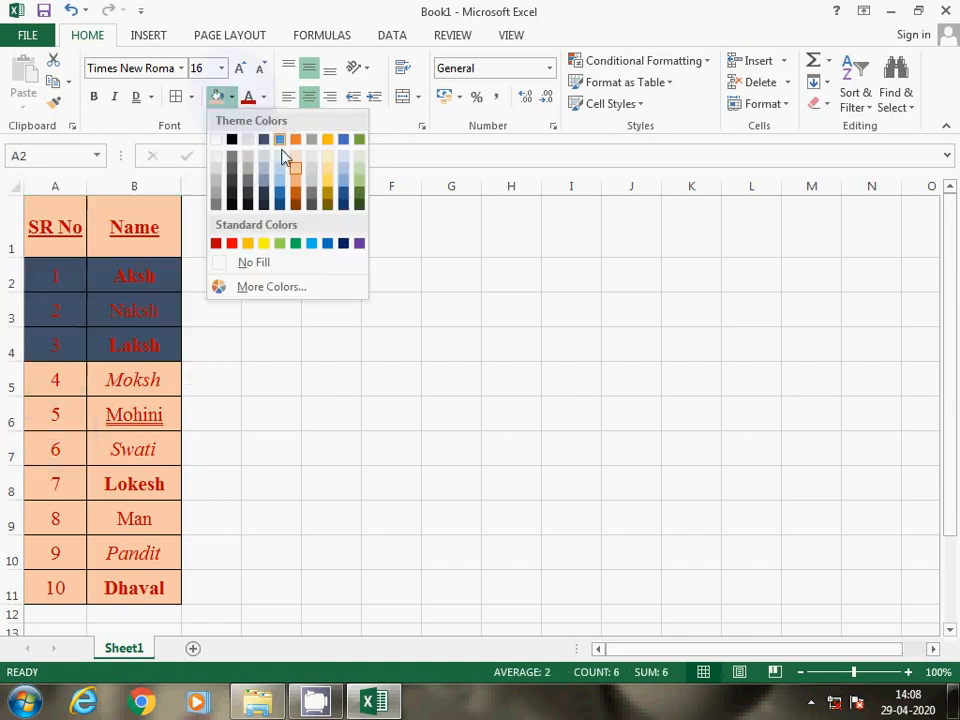
left_click(359, 175)
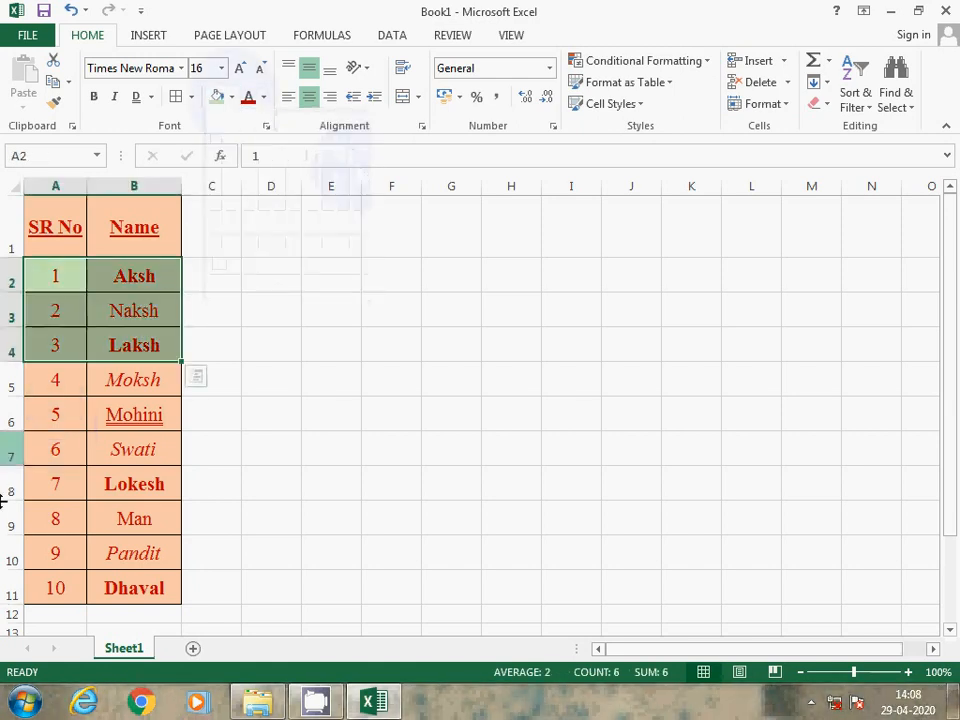
- Fill the rows numbered 6 to 8, cells A7:B9, with the standard orange color
left_click(74, 463)
left_click_drag(74, 463, 114, 508)
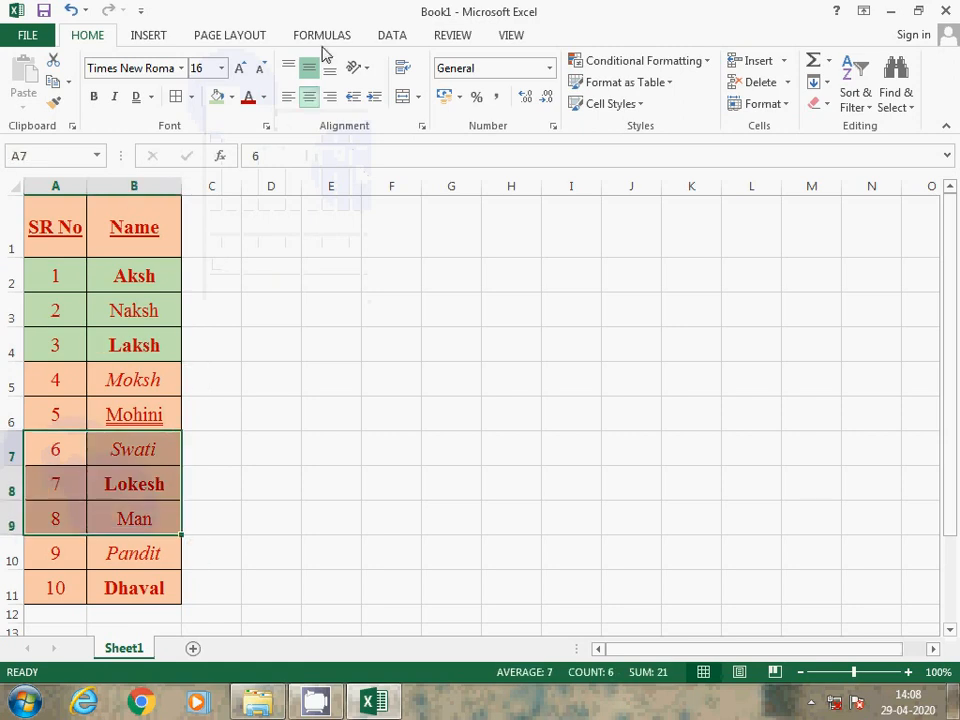
left_click(231, 98)
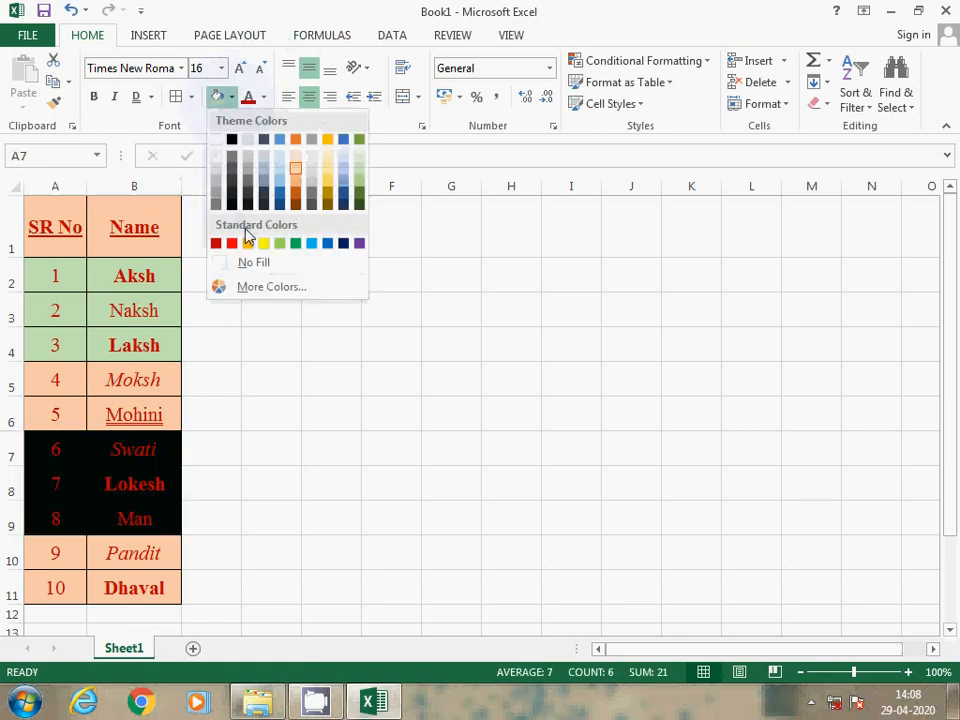
left_click(247, 243)
- Fill the rows numbered 9 and 10, cells A10:B11, with the dark green theme color
left_click_drag(60, 553, 129, 580)
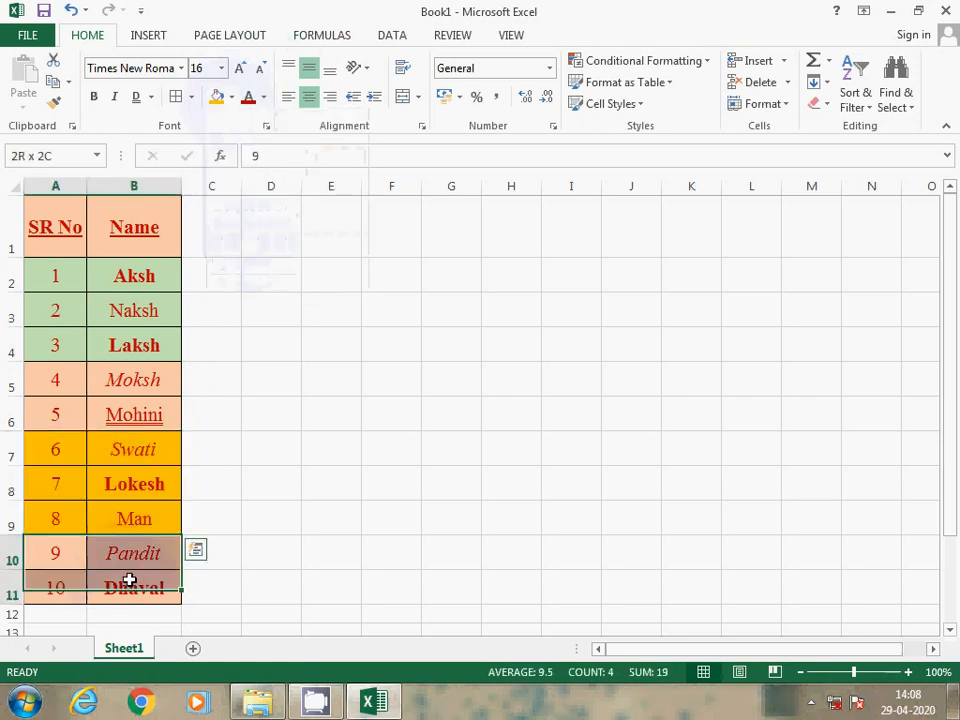
left_click(231, 98)
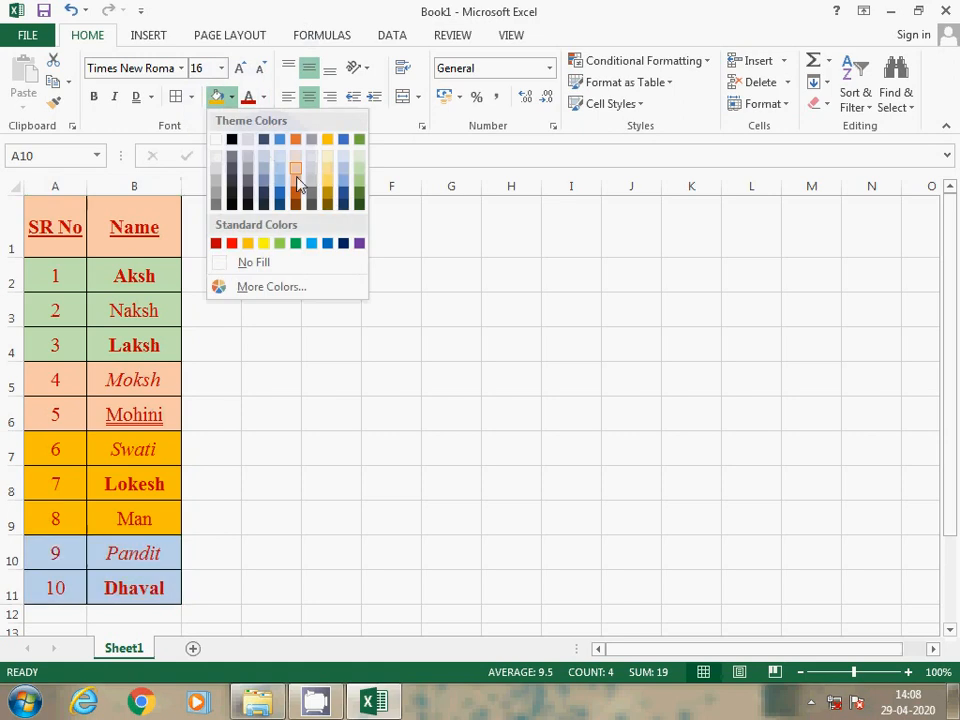
left_click(360, 197)
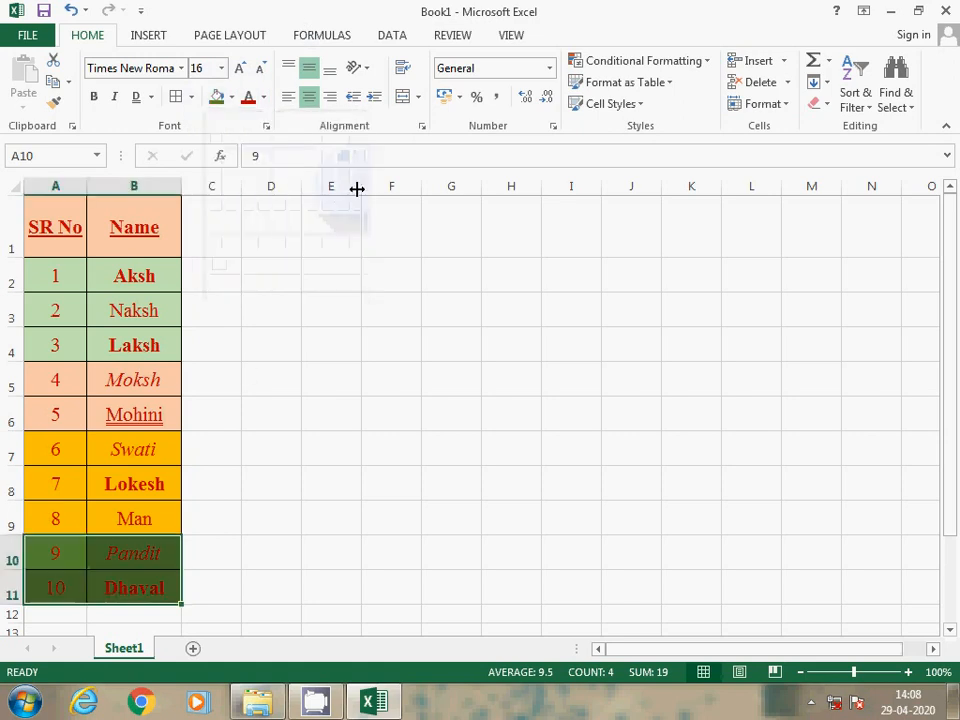
left_click(246, 381)
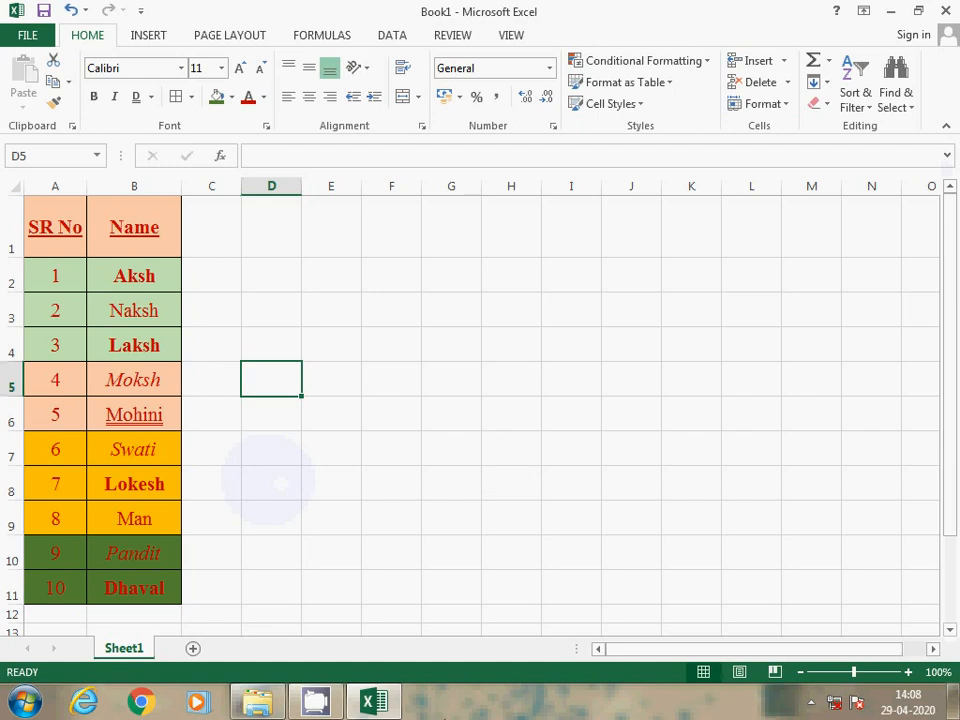
right_click(315, 700)
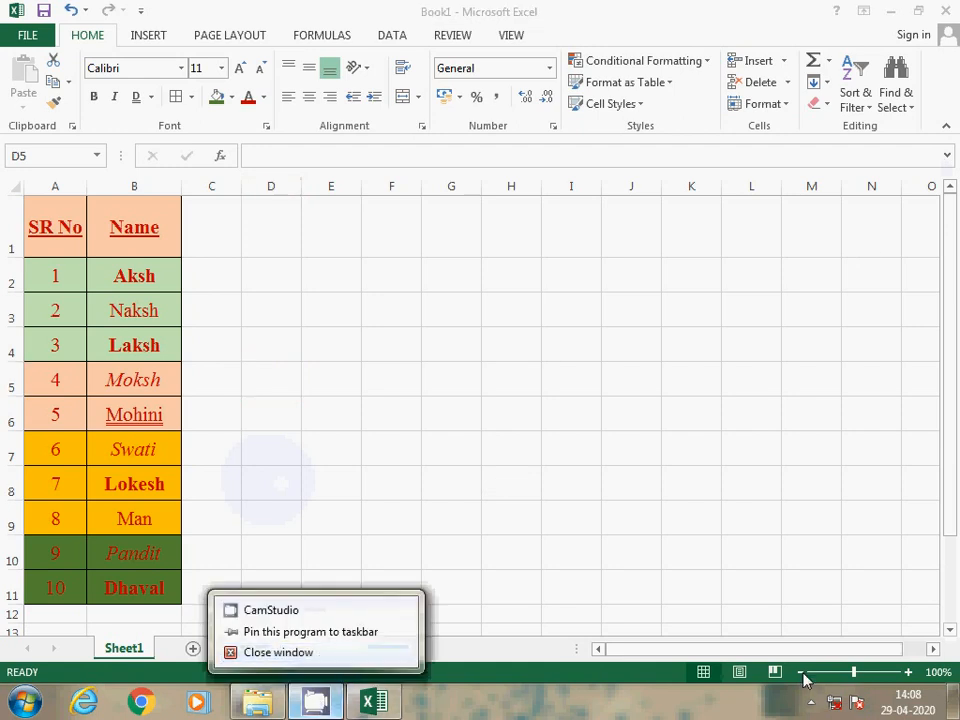
left_click(810, 702)
right_click(779, 606)
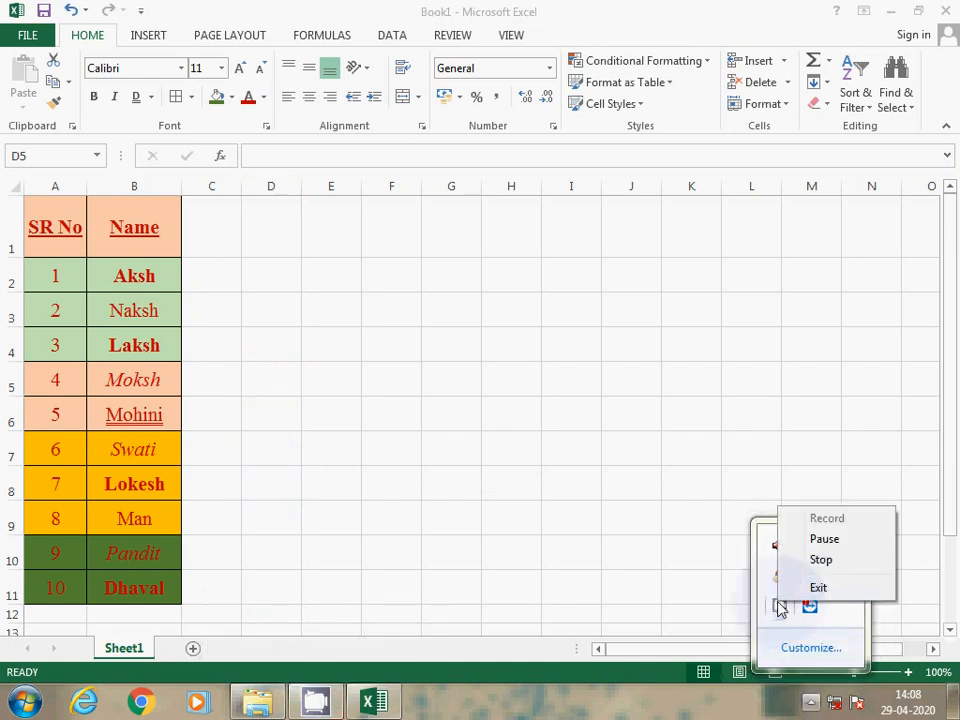